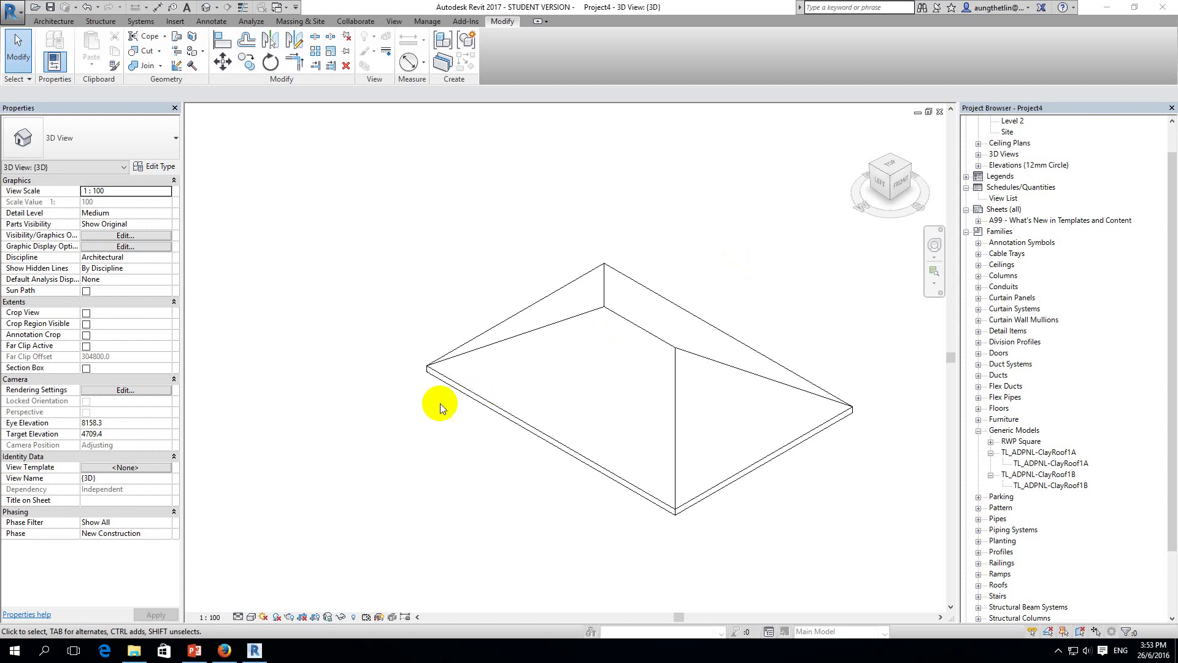
Review tutorial slides 10 and 12 on panel-based and adaptive families.
click(194, 651)
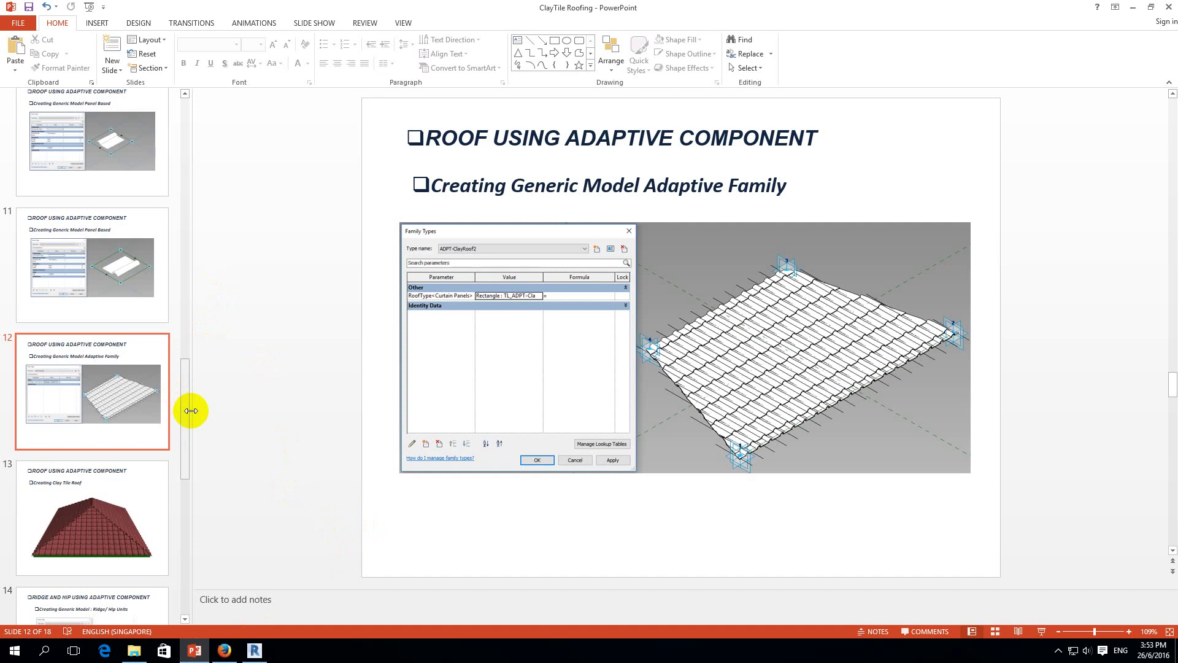
drag(187, 410, 189, 341)
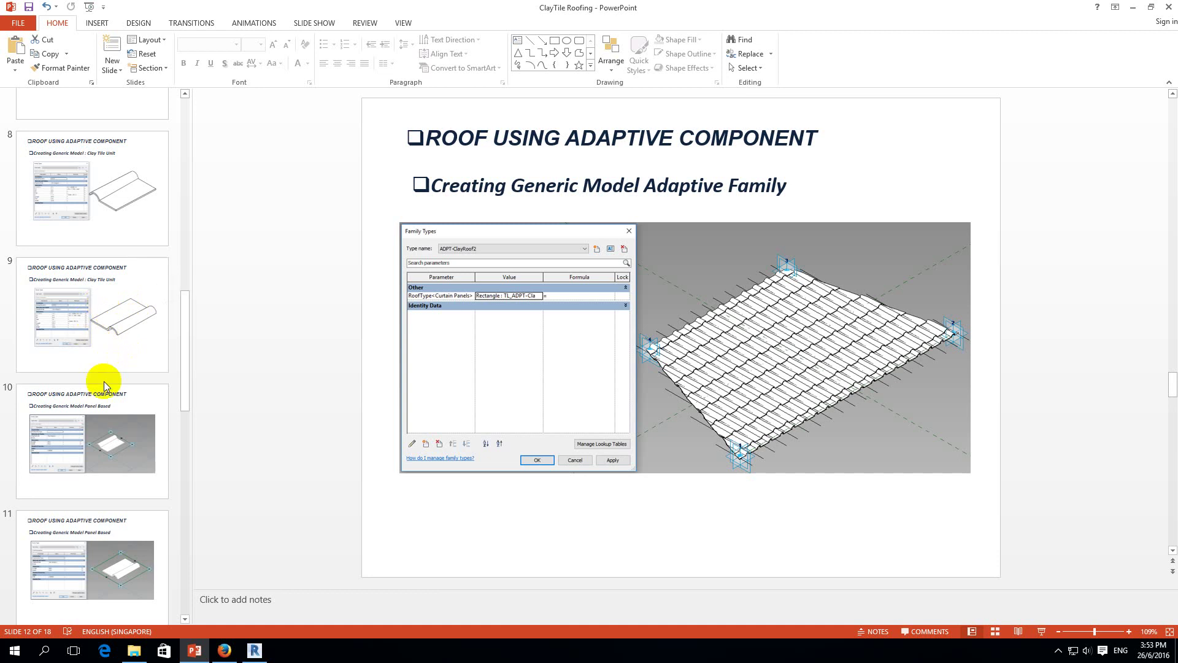
click(116, 452)
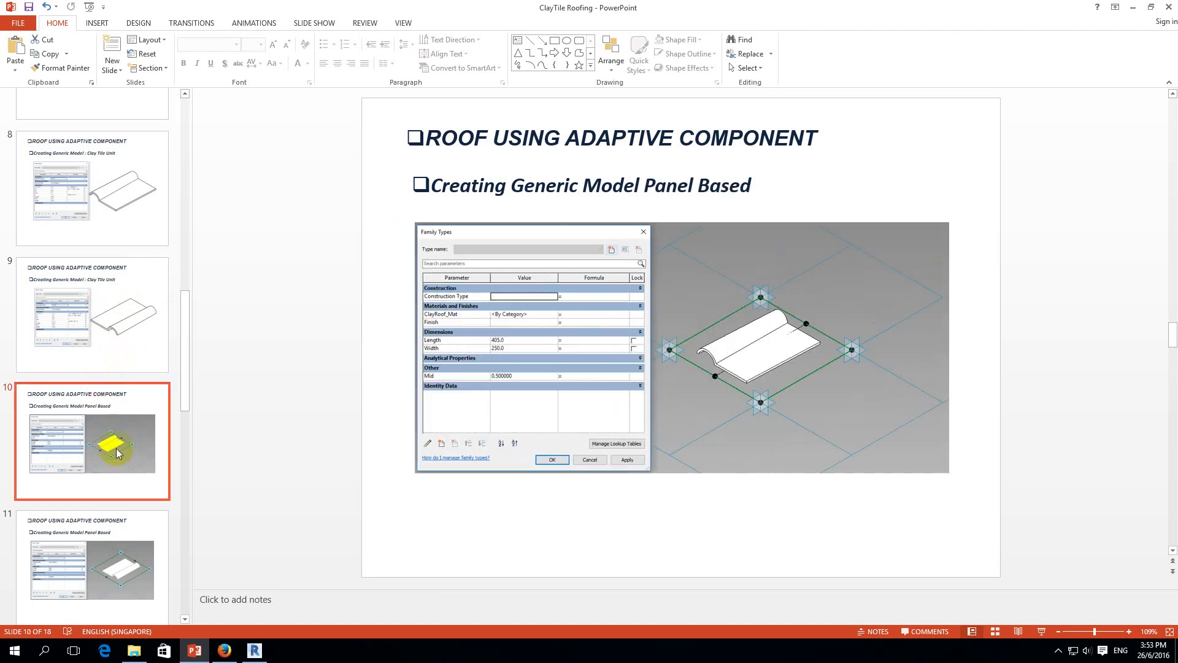
scroll(116, 451, down, 2)
scroll(117, 451, down, 2)
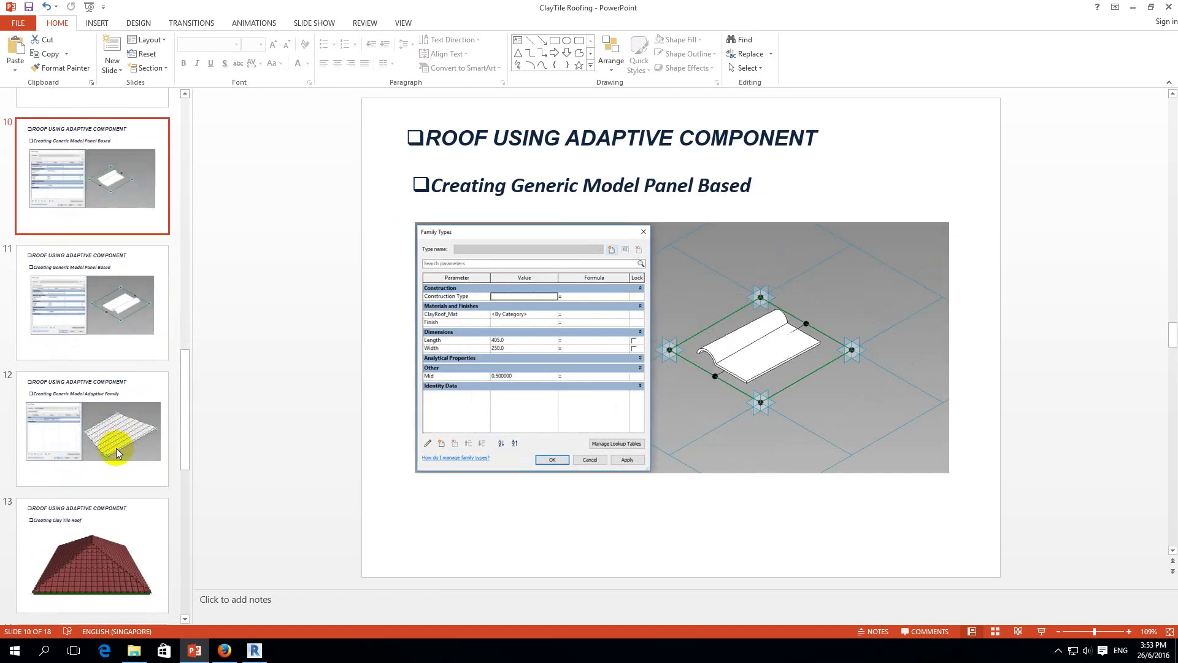
click(138, 444)
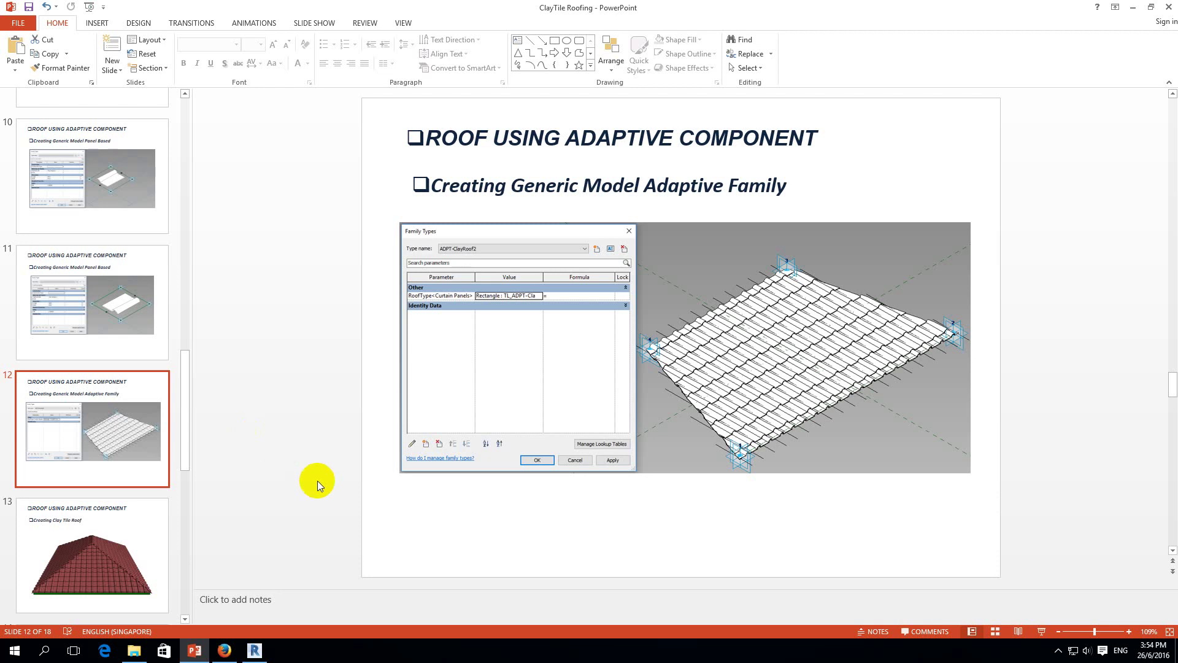
Return to the Revit roof model and zoom to frame the roof.
click(254, 650)
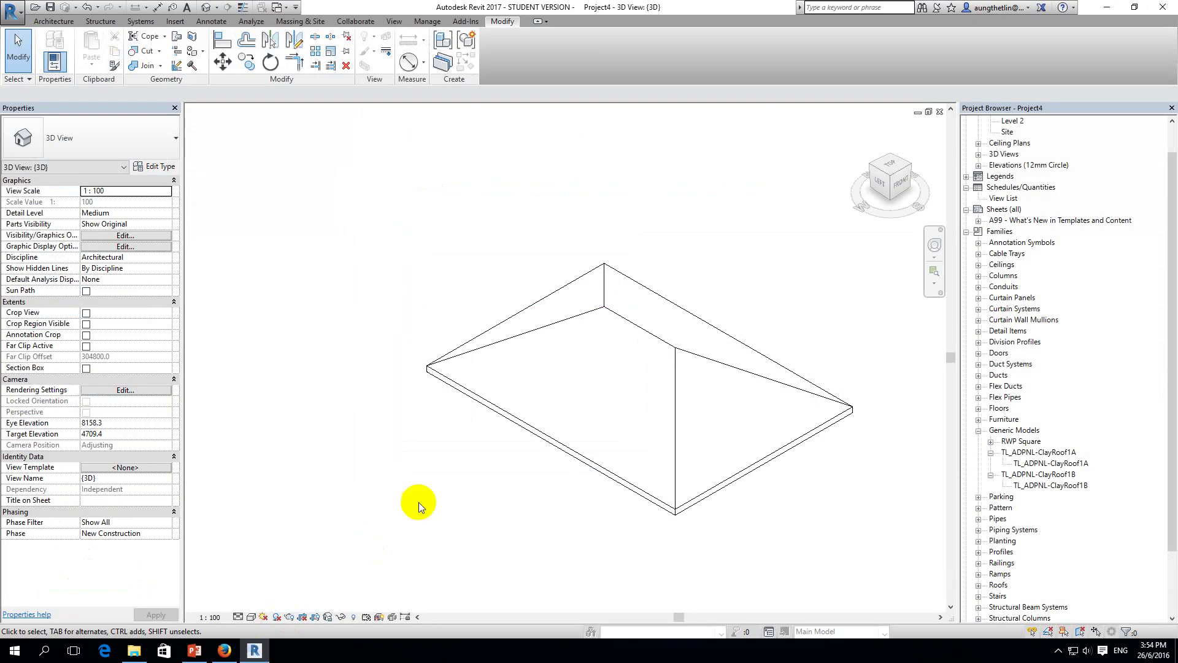
scroll(734, 481, up, 4)
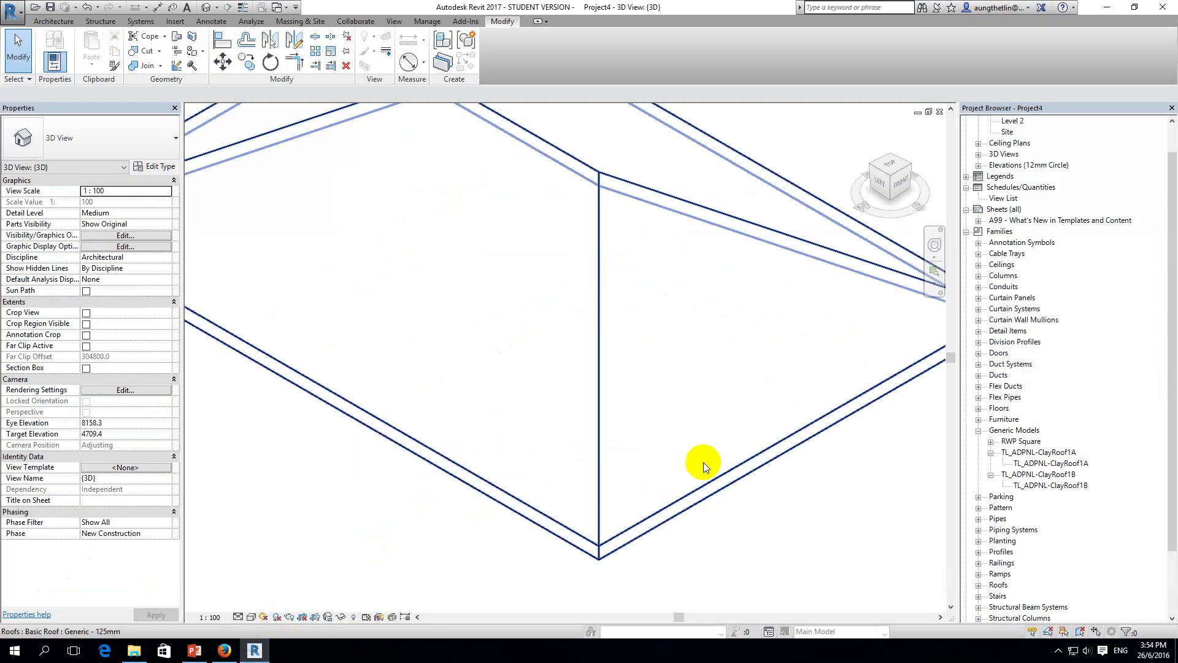
scroll(703, 462, down, 3)
scroll(737, 448, down, 2)
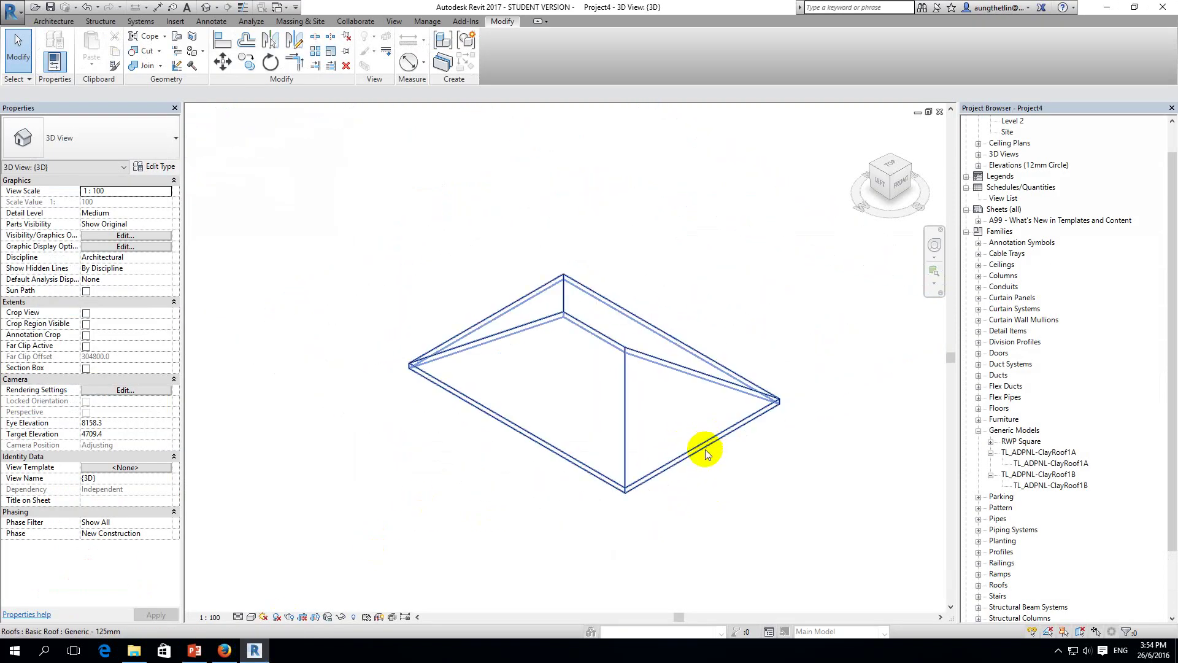
scroll(706, 445, up, 2)
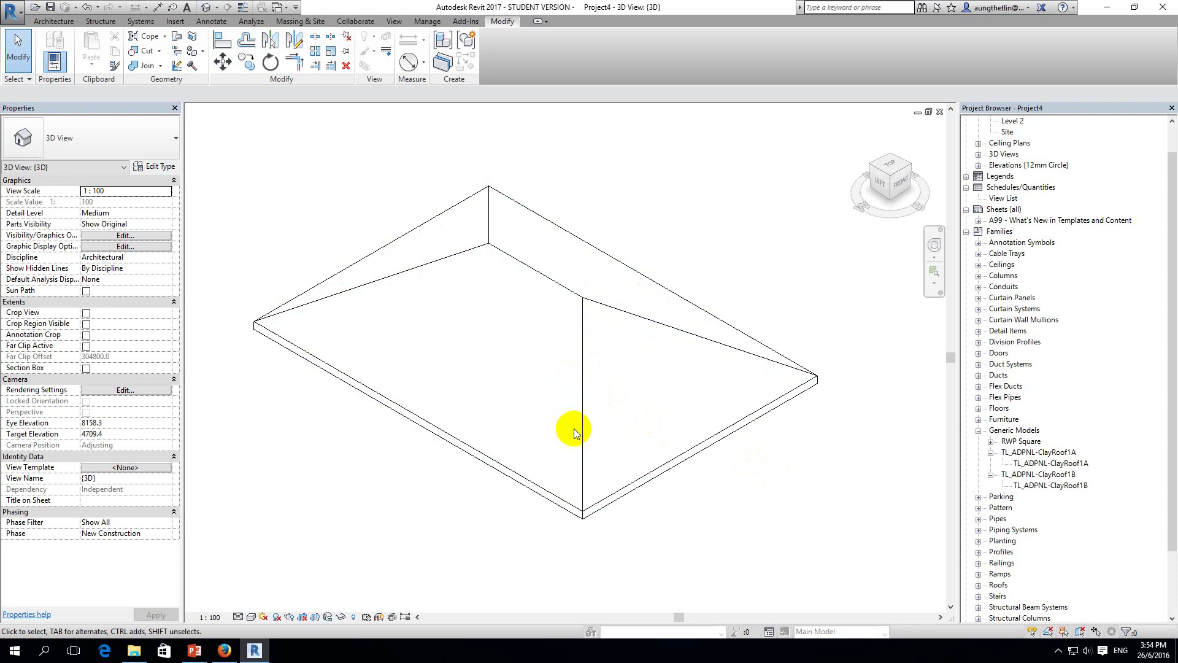
scroll(589, 305, up, 3)
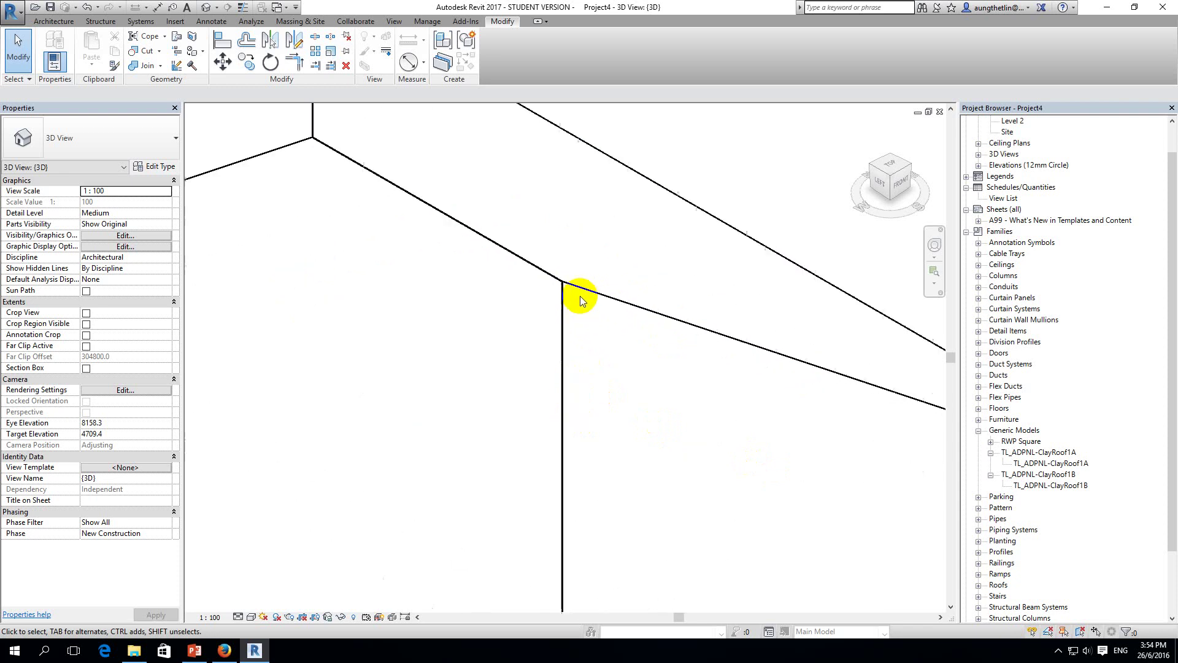
scroll(574, 288, up, 2)
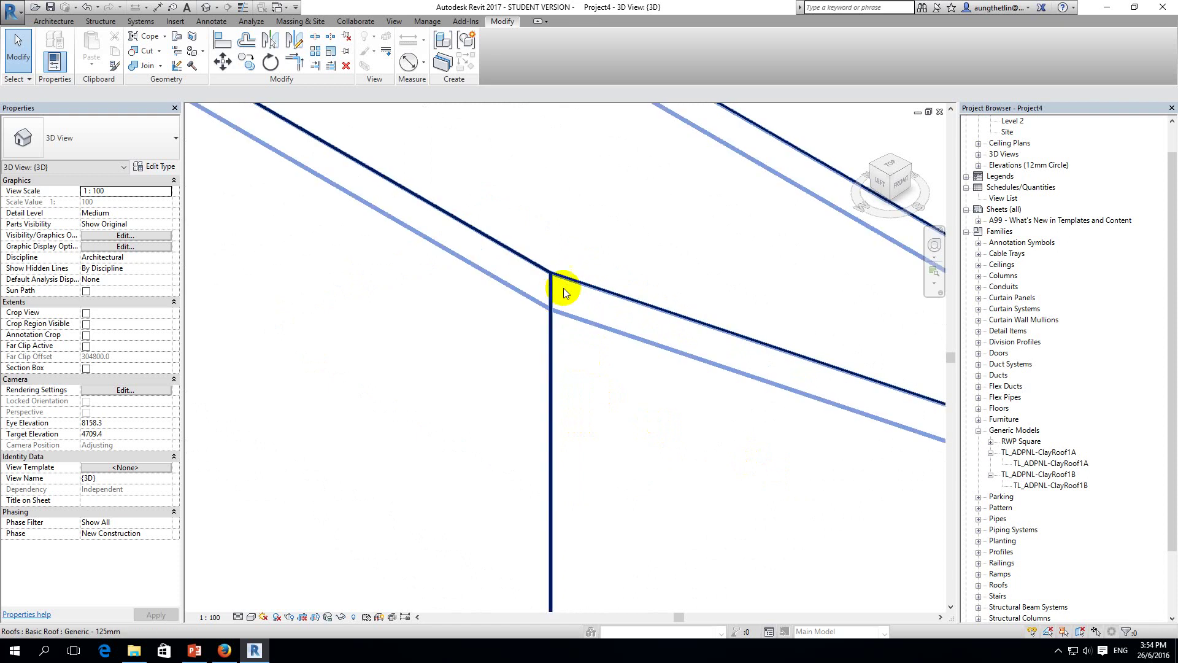
scroll(565, 291, down, 1)
scroll(571, 299, down, 1)
scroll(589, 316, down, 2)
scroll(605, 330, down, 1)
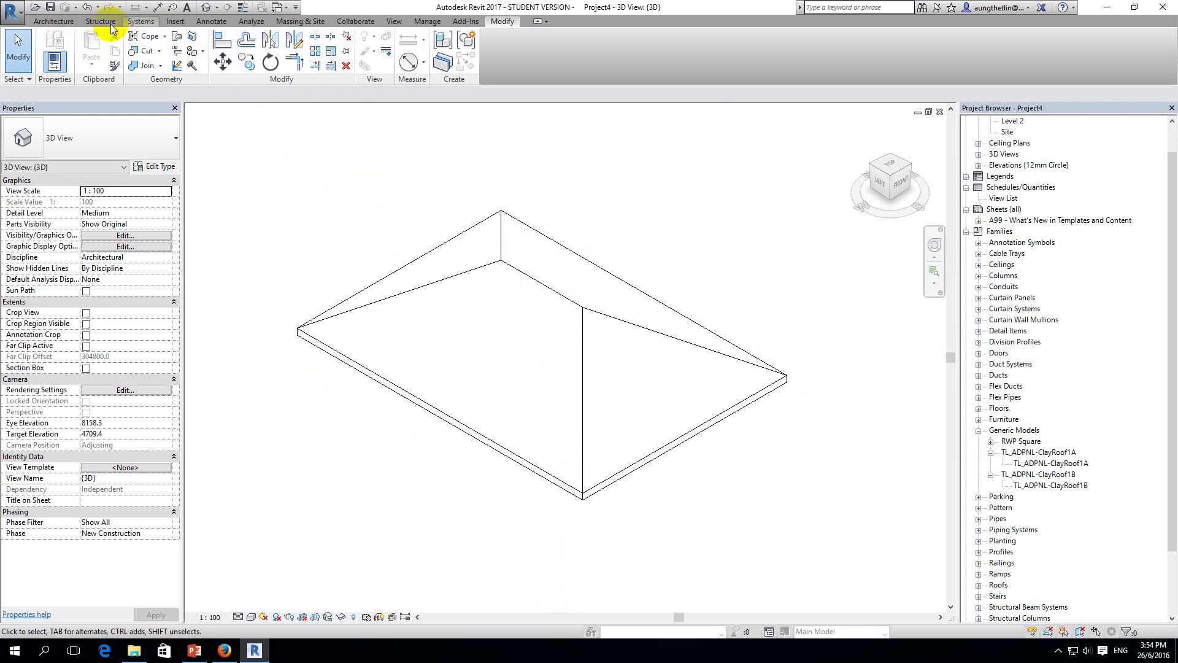
Set the right triangular hip face as the work plane.
click(57, 24)
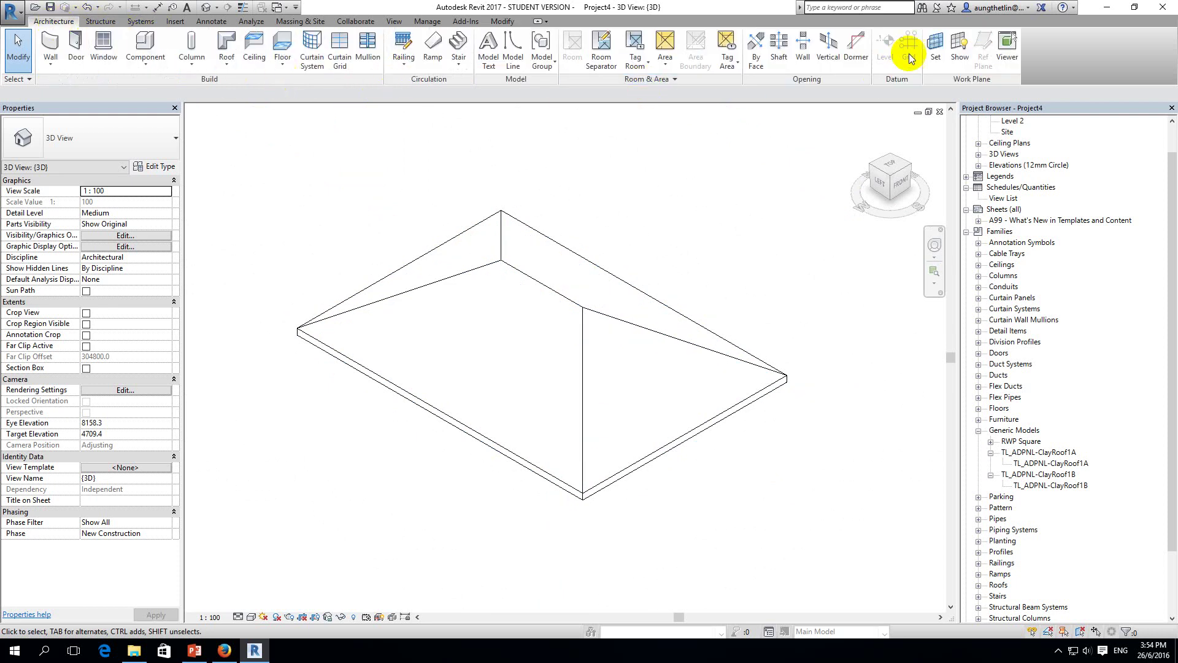
click(935, 48)
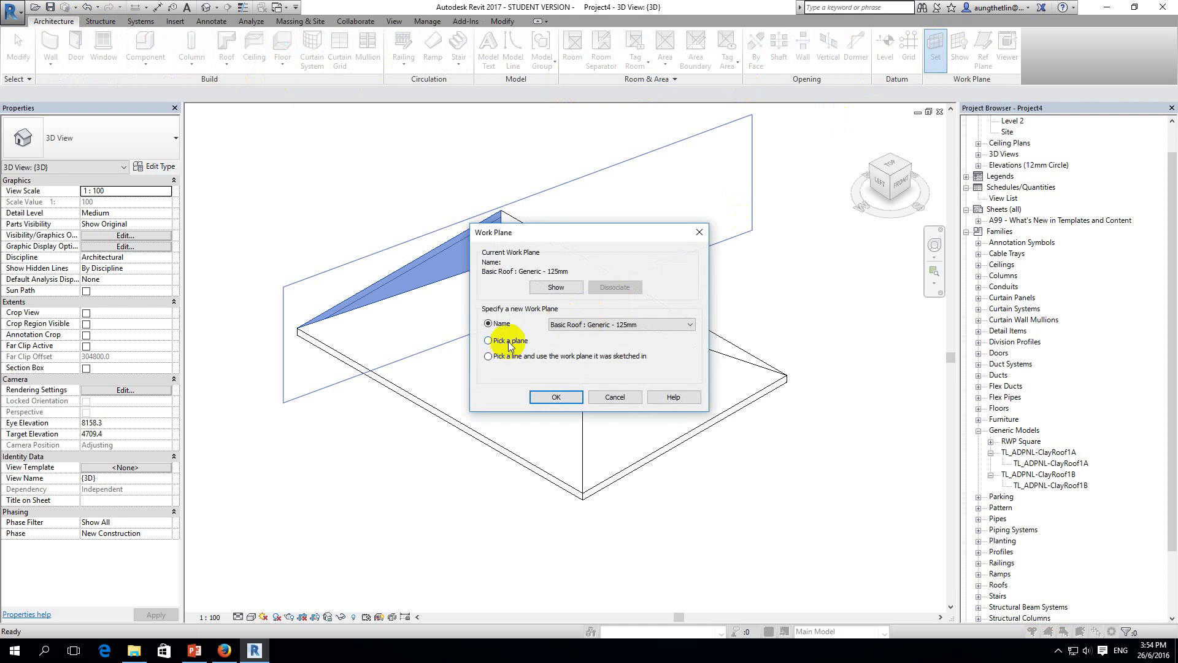
click(564, 397)
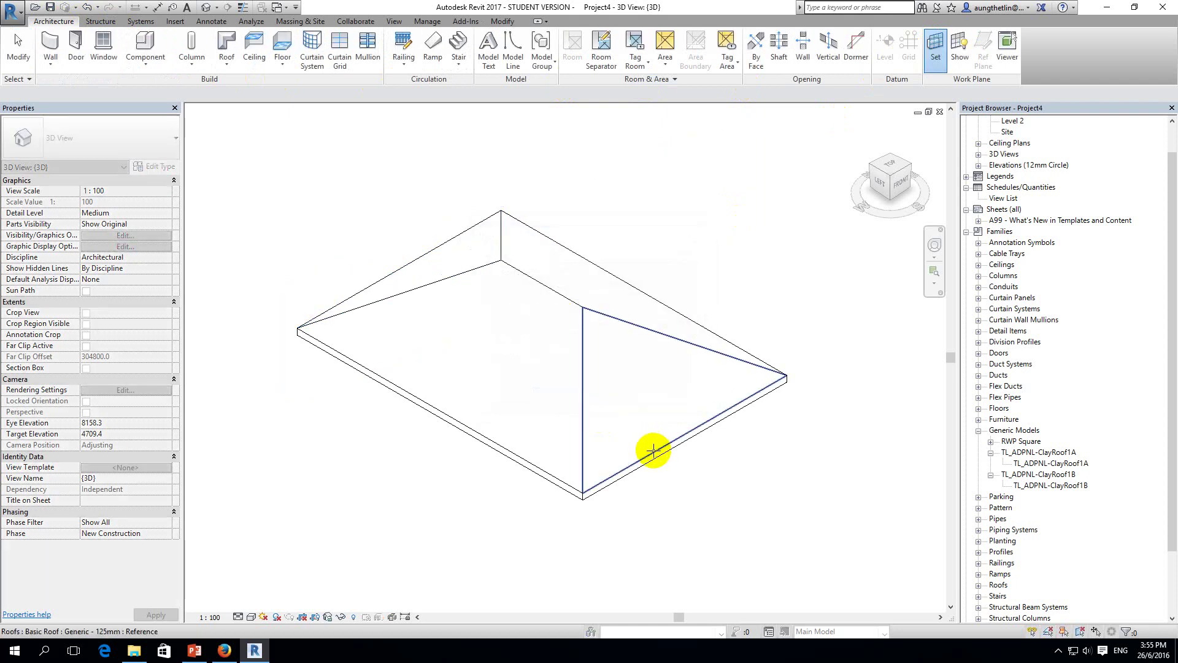
click(653, 447)
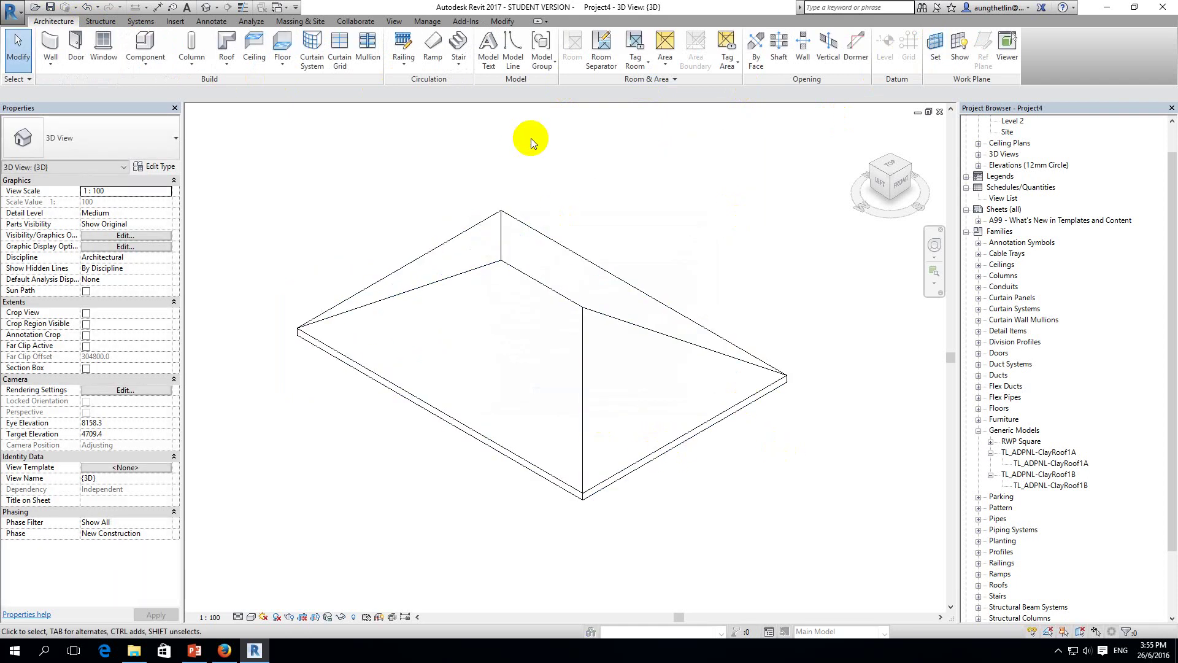
Start a Thin Lines model line at the hip-ridge junction, then cancel it.
click(516, 49)
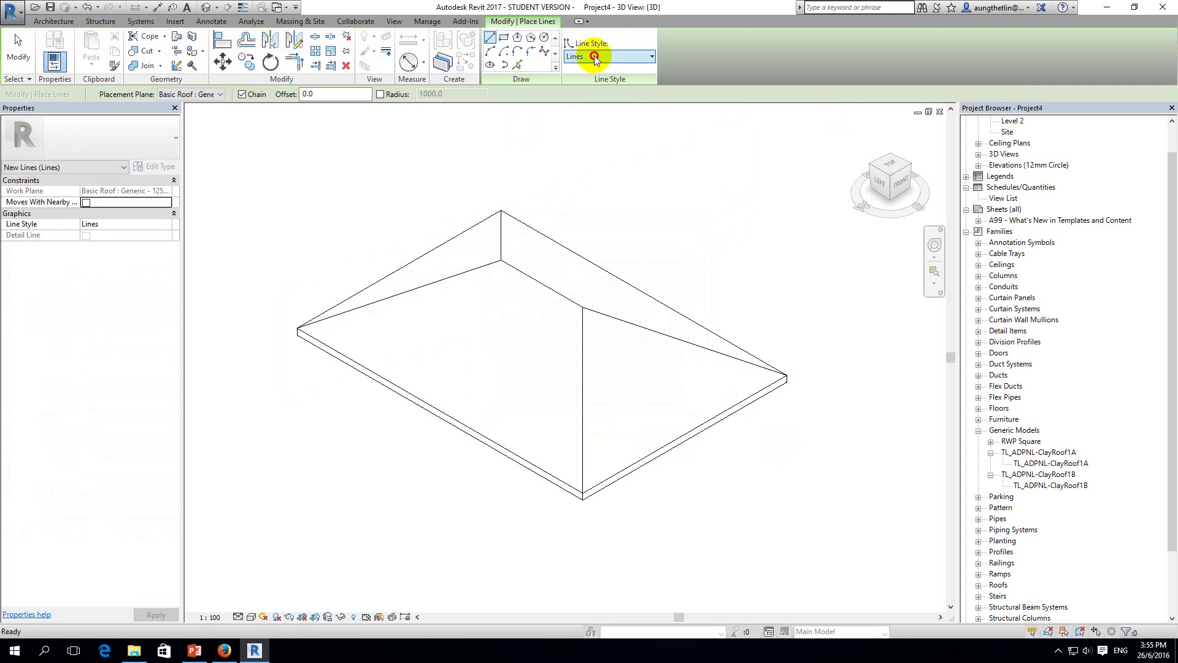
click(607, 56)
click(605, 174)
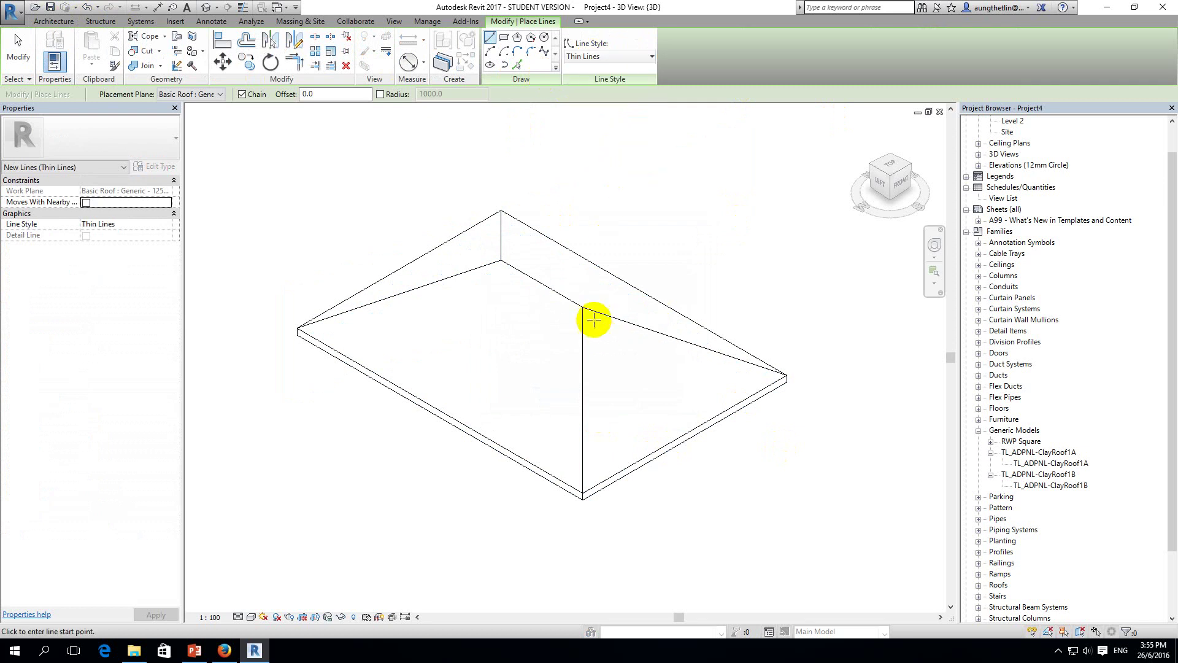
scroll(596, 315, up, 3)
scroll(595, 315, up, 1)
scroll(546, 290, up, 1)
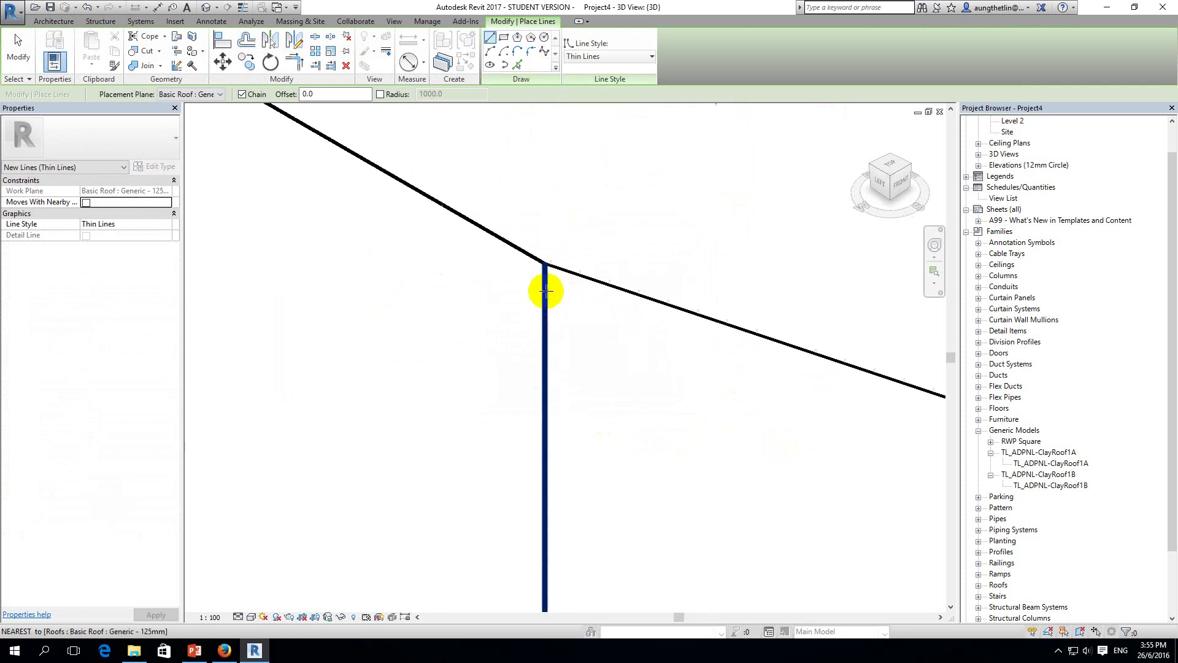
scroll(545, 284, up, 1)
click(545, 284)
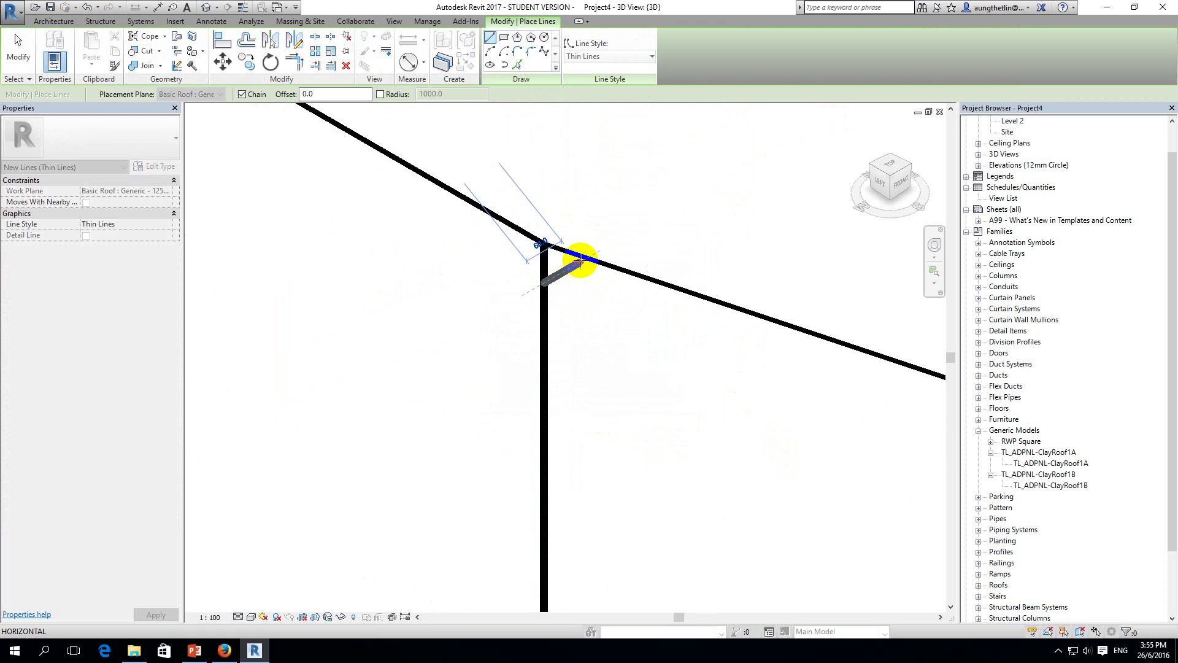
key(Escape)
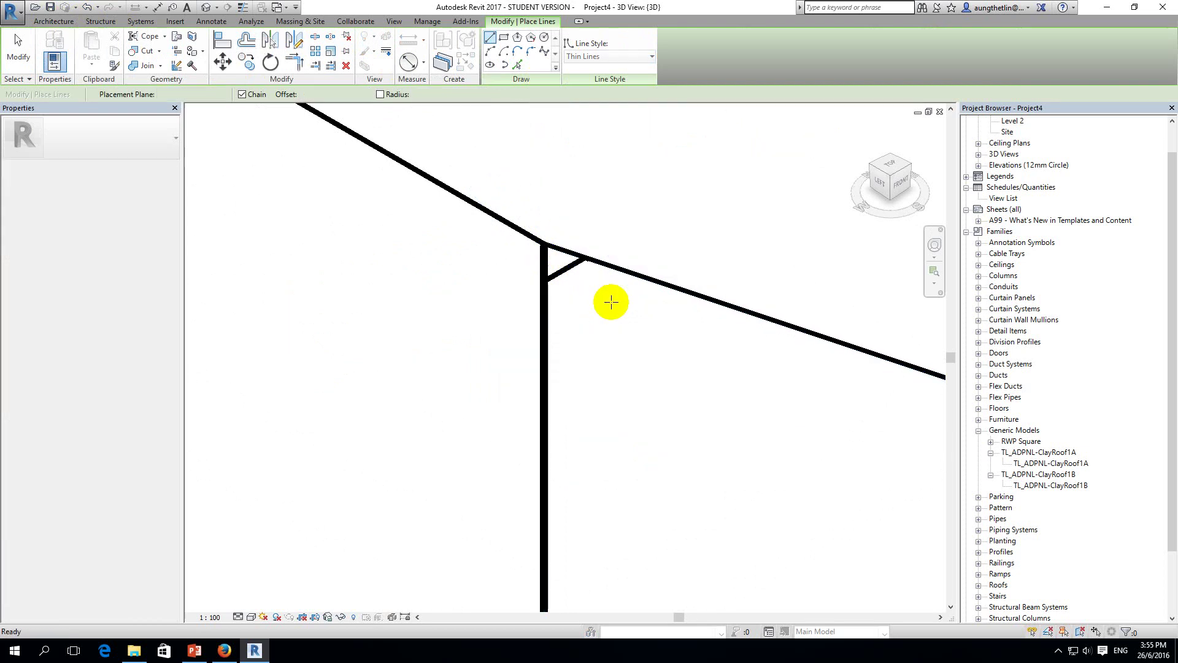
key(Escape)
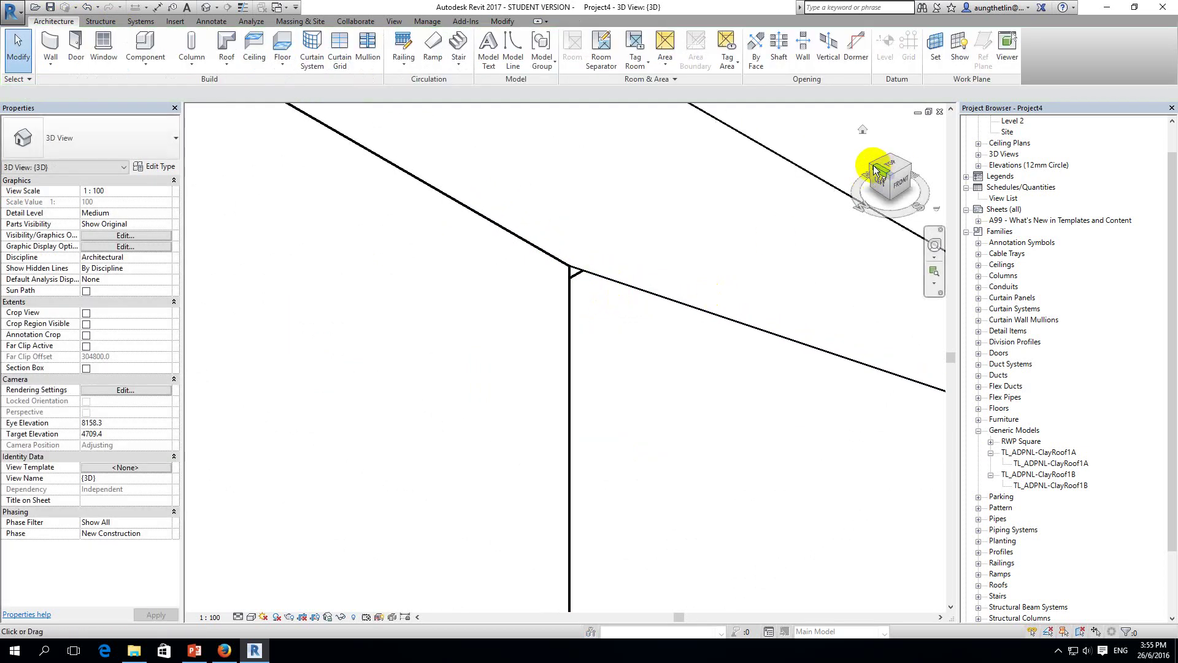
Orbit the roof to a back-right corner view.
drag(868, 163, 872, 165)
click(871, 164)
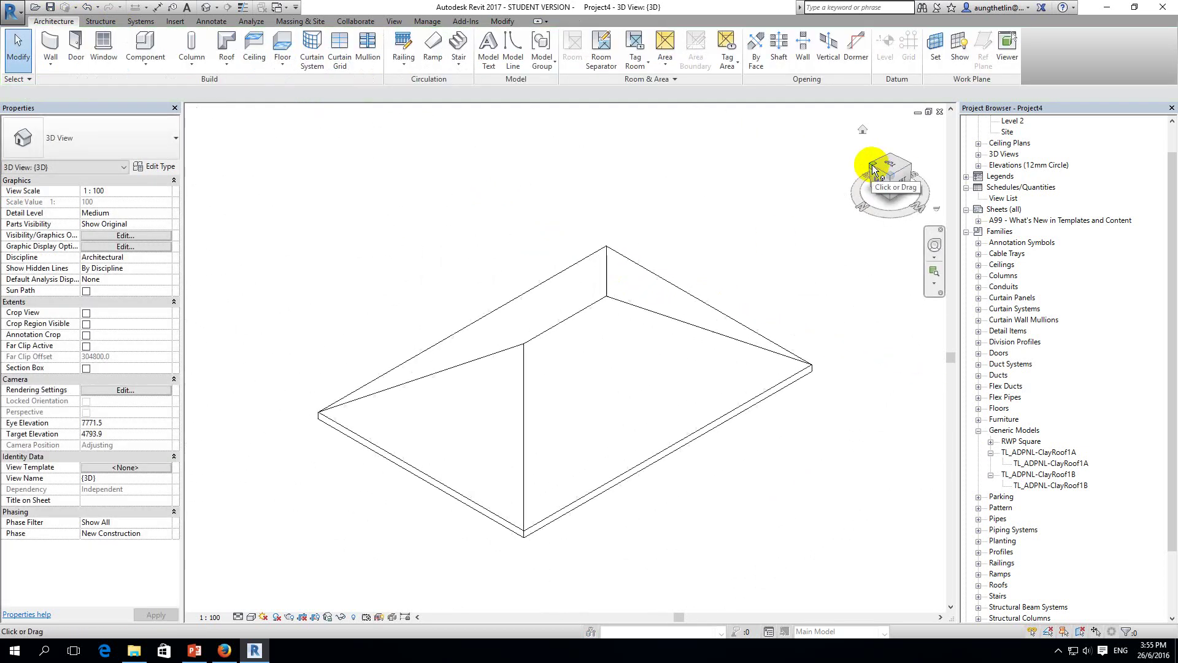
scroll(505, 315, up, 2)
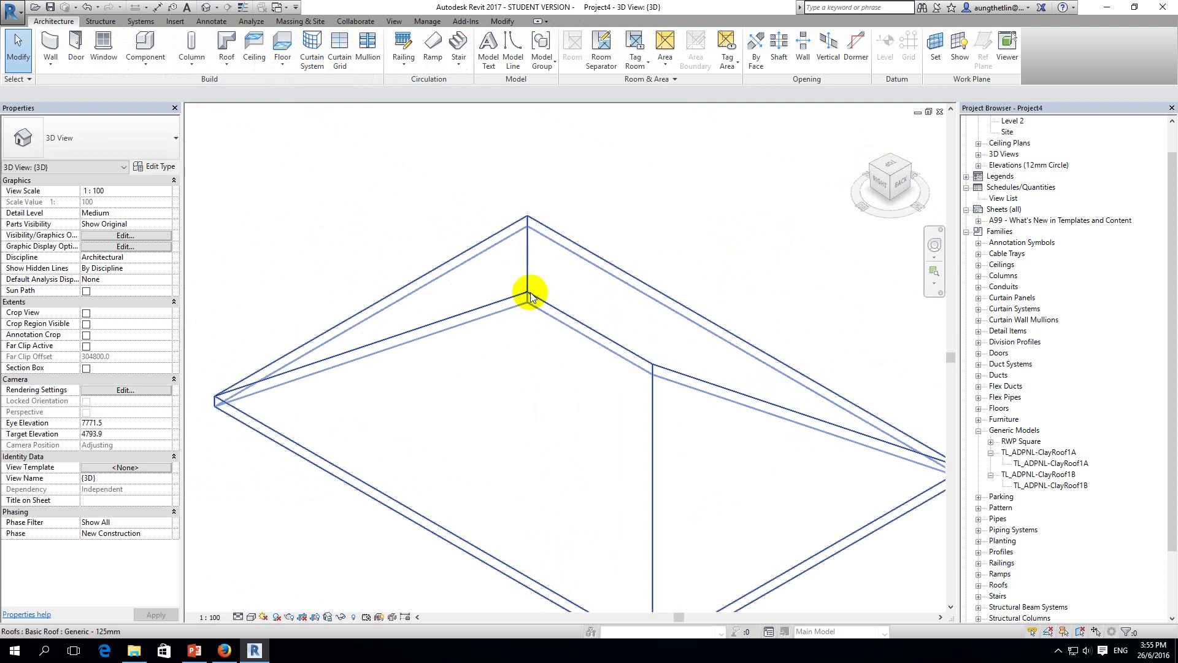
scroll(526, 294, up, 3)
scroll(526, 294, down, 2)
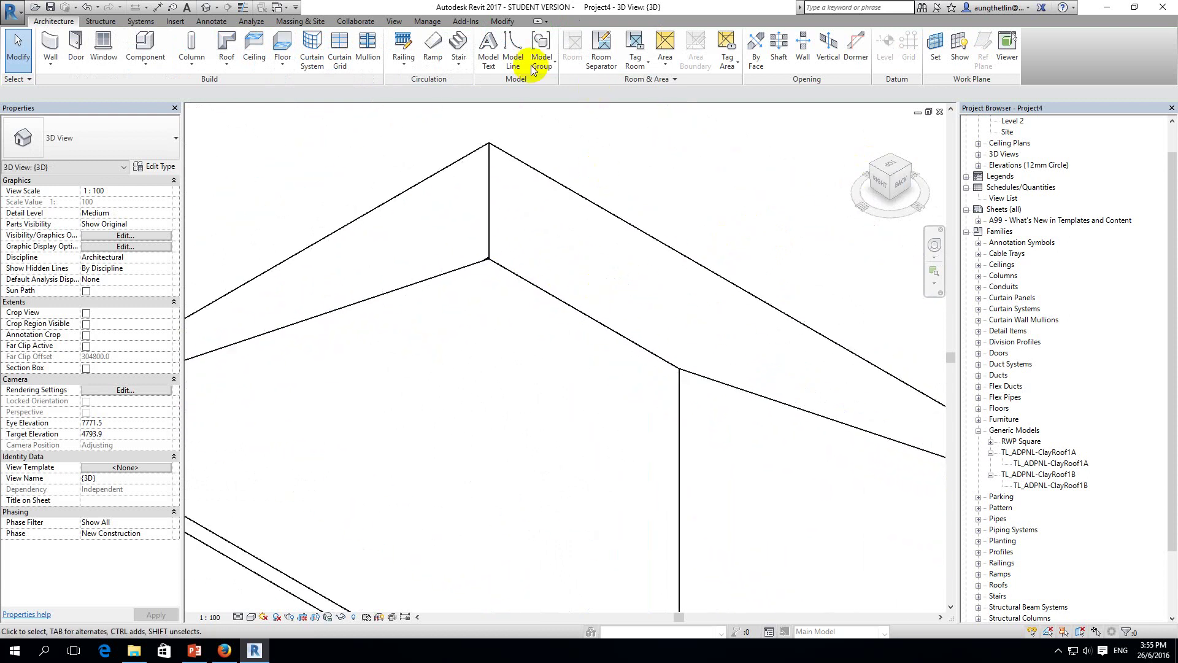
Make the roof face the active work plane.
click(512, 44)
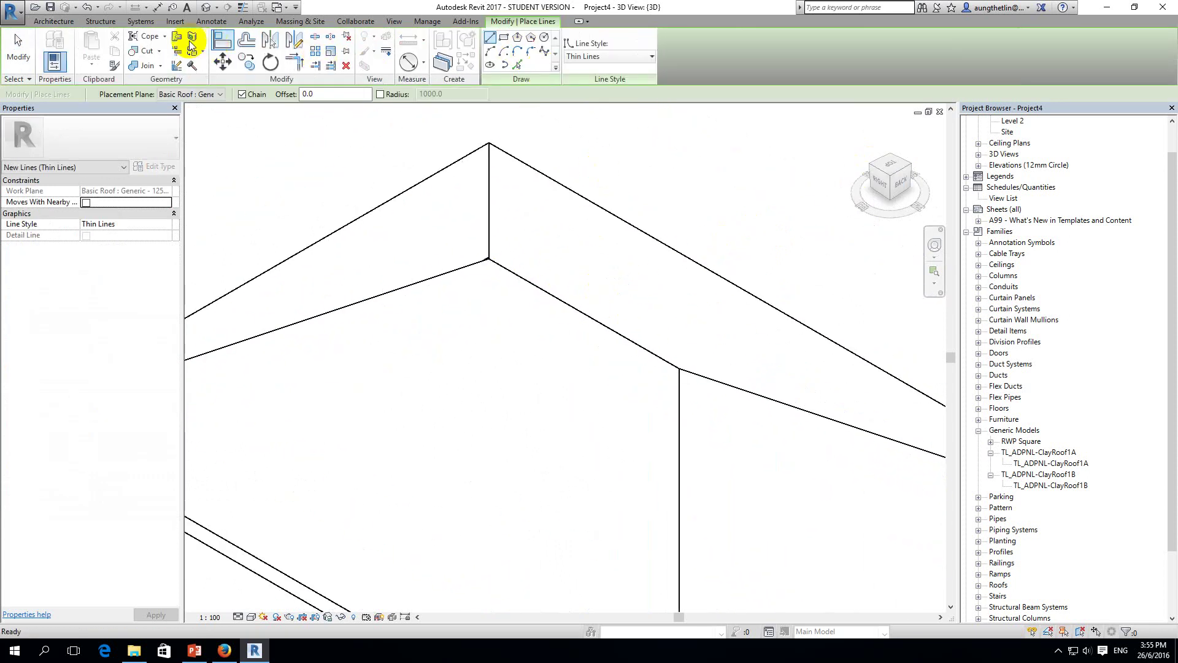
key(Escape)
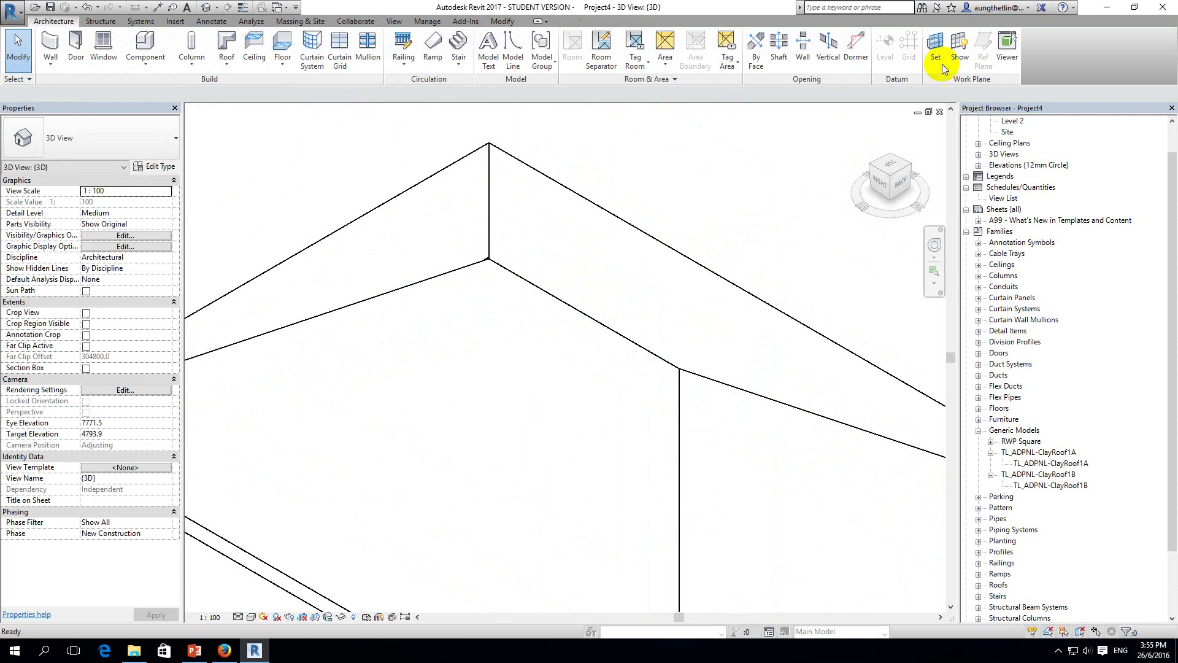
click(931, 57)
click(510, 340)
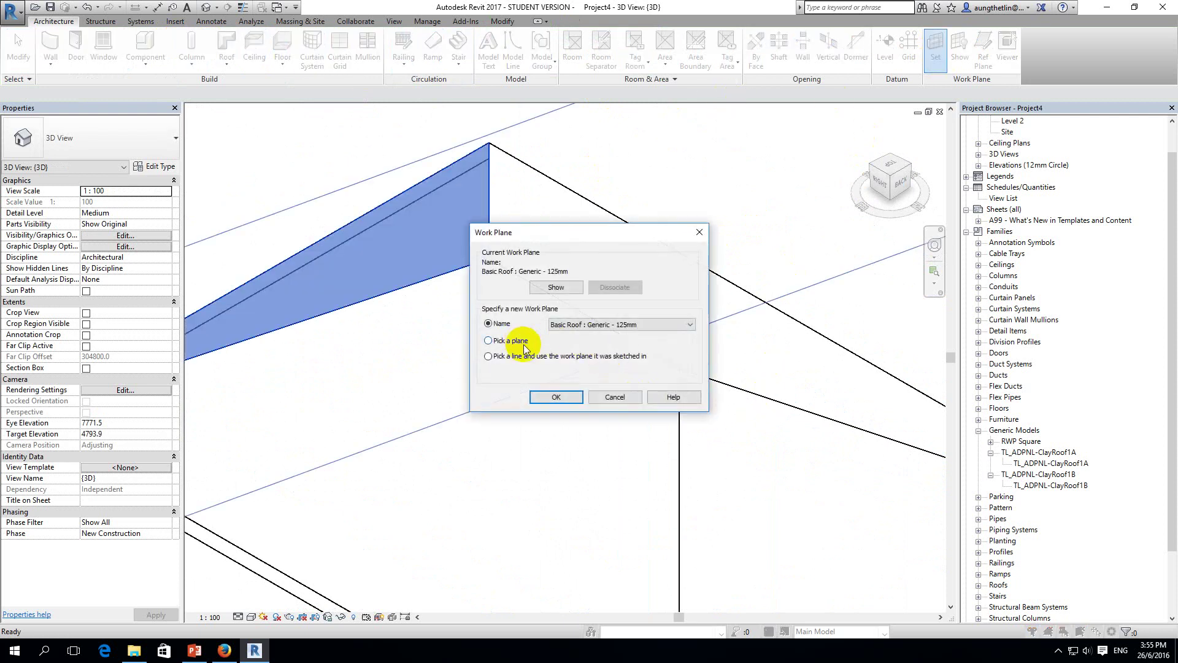
click(562, 397)
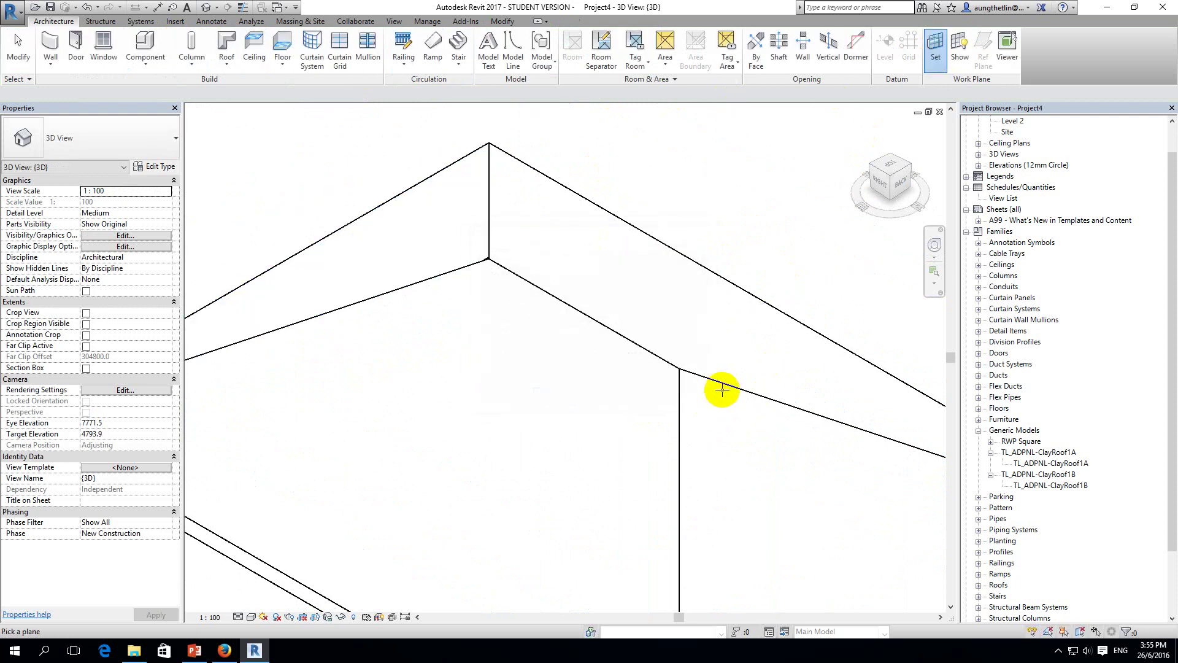
click(701, 308)
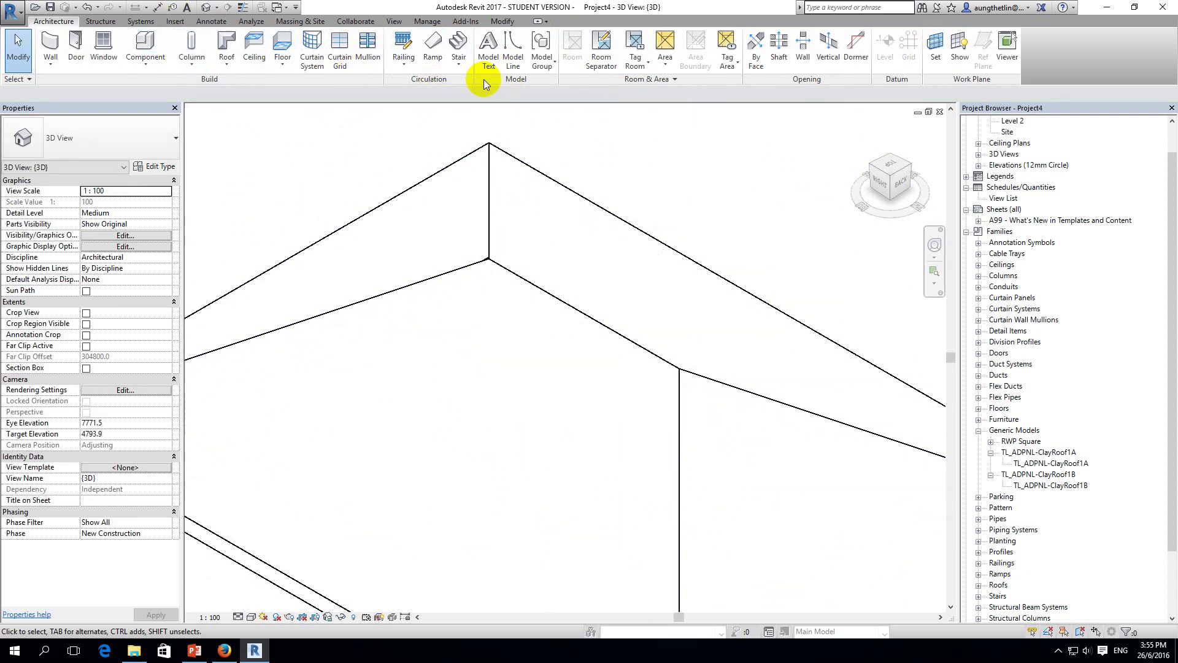
Draw a short model line at the hip vertex and zoom out to the whole roof.
click(516, 50)
scroll(652, 368, up, 2)
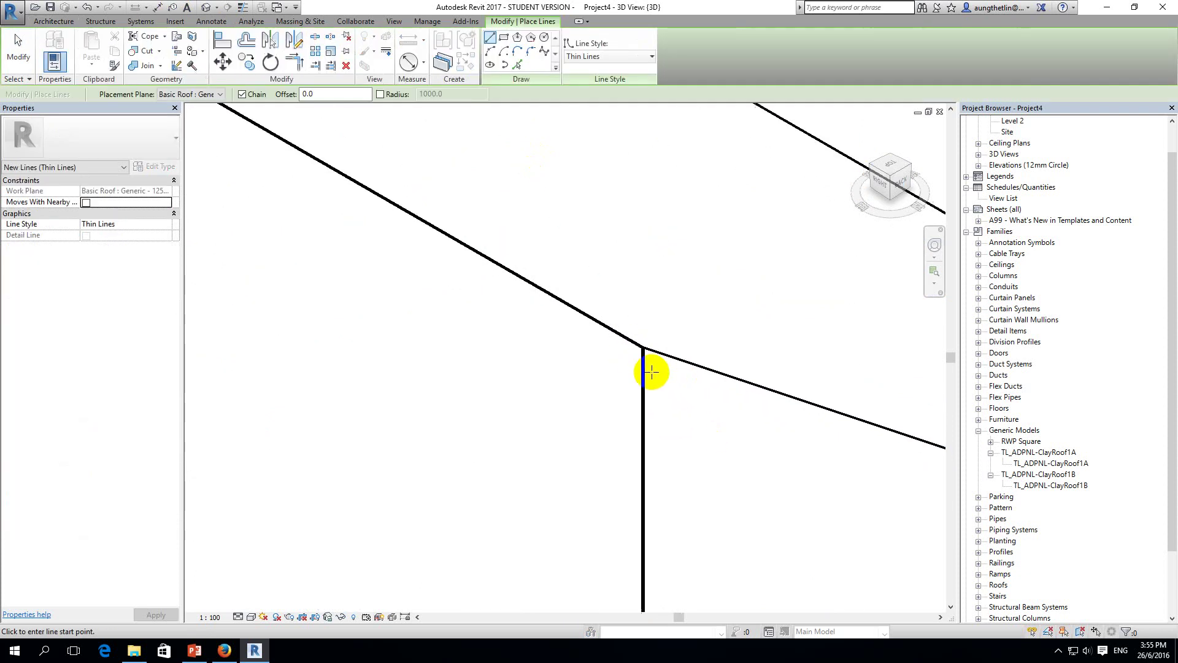
scroll(640, 368, up, 1)
click(640, 368)
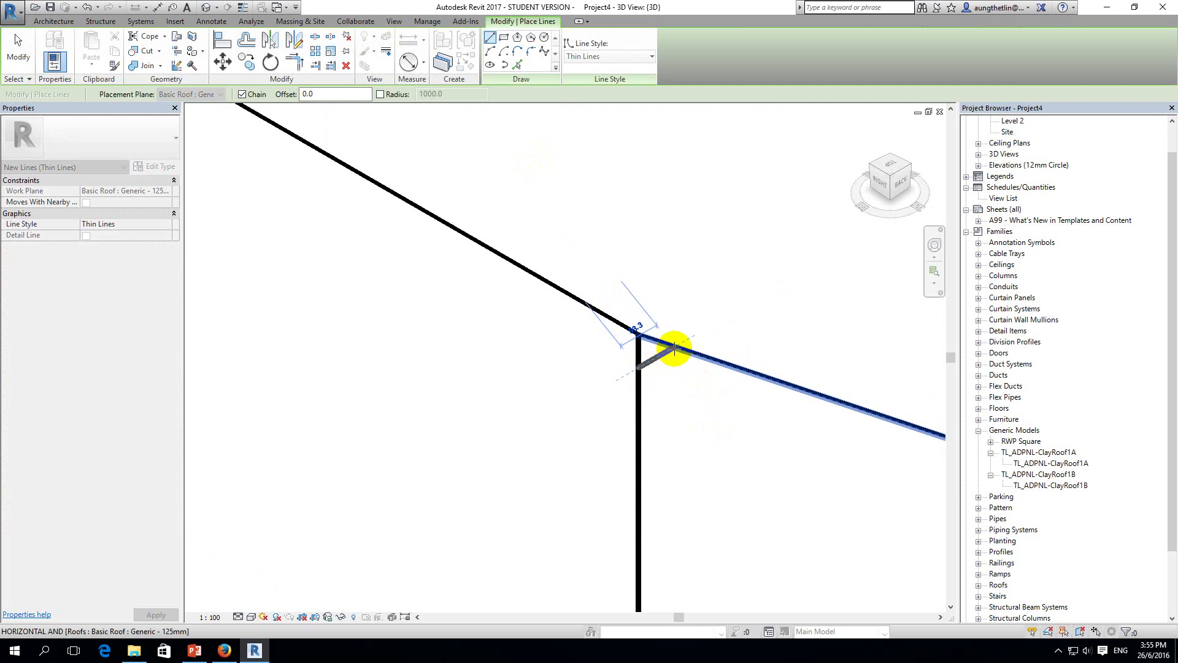
key(Escape)
key(Escape)
scroll(669, 361, down, 2)
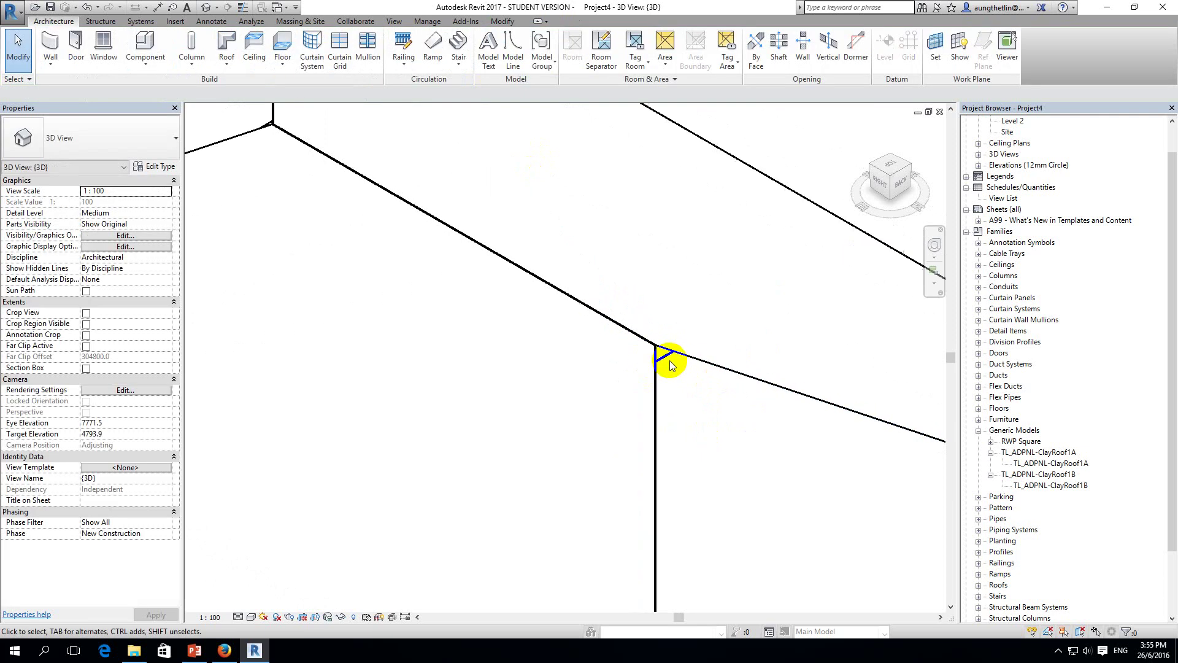
scroll(689, 404, down, 2)
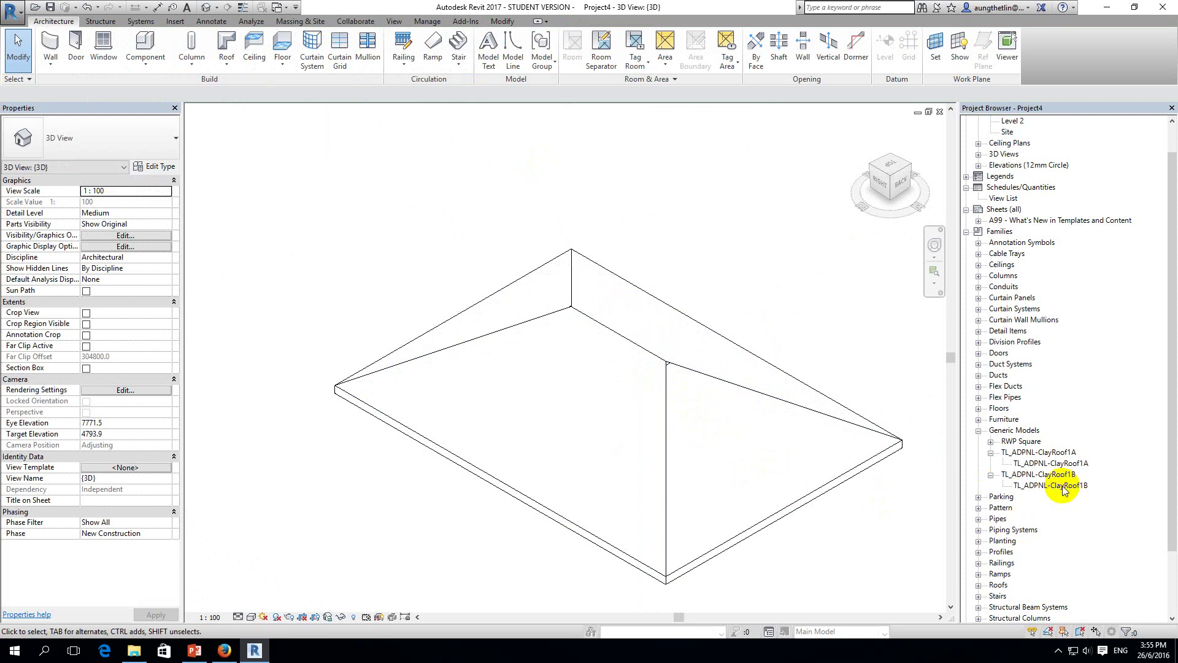
Place TL_ADPNL-ClayRoof1A on the hip face at its front corner, right corner and ridge vertex.
drag(1060, 467, 811, 452)
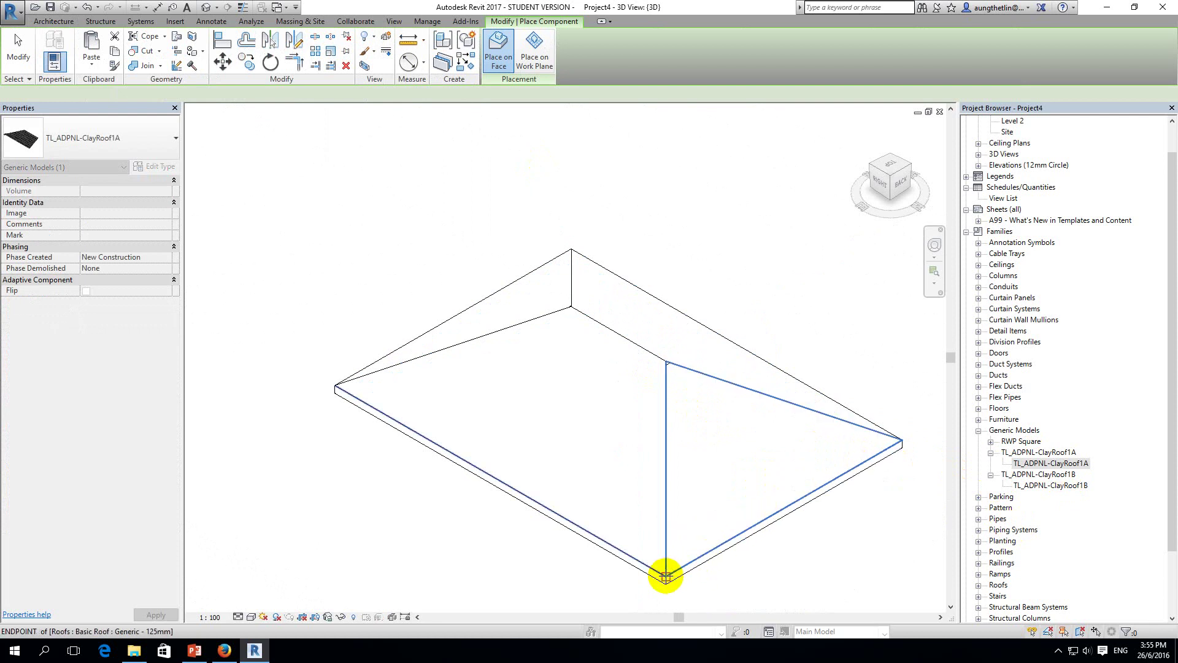
click(668, 577)
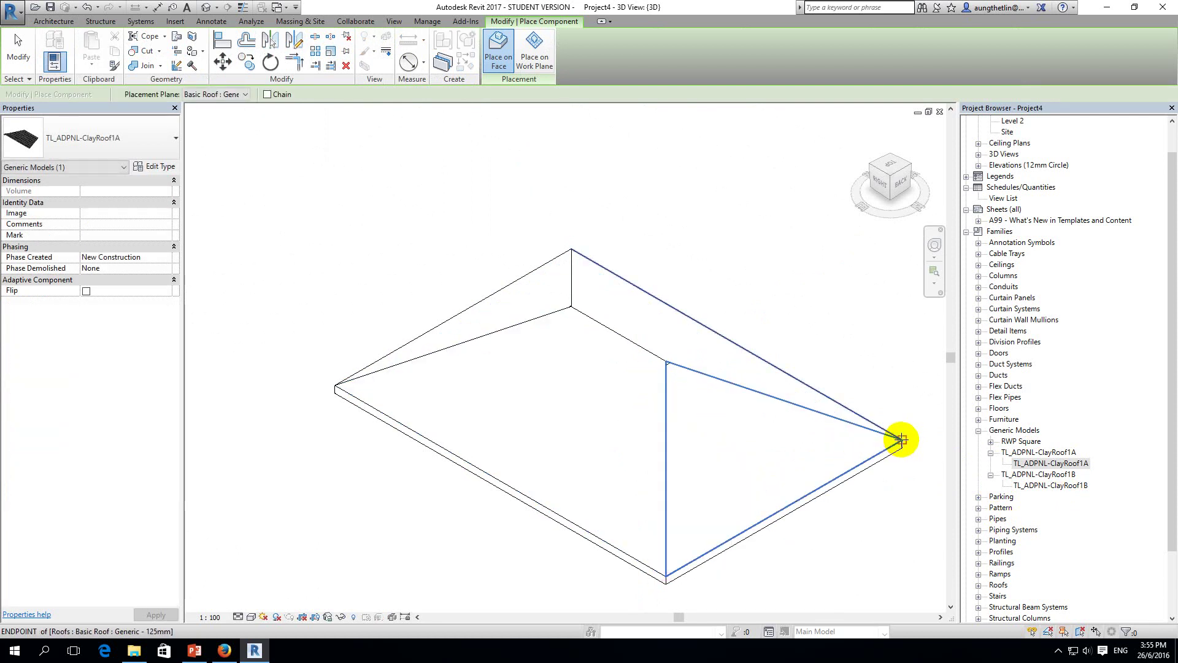
click(902, 440)
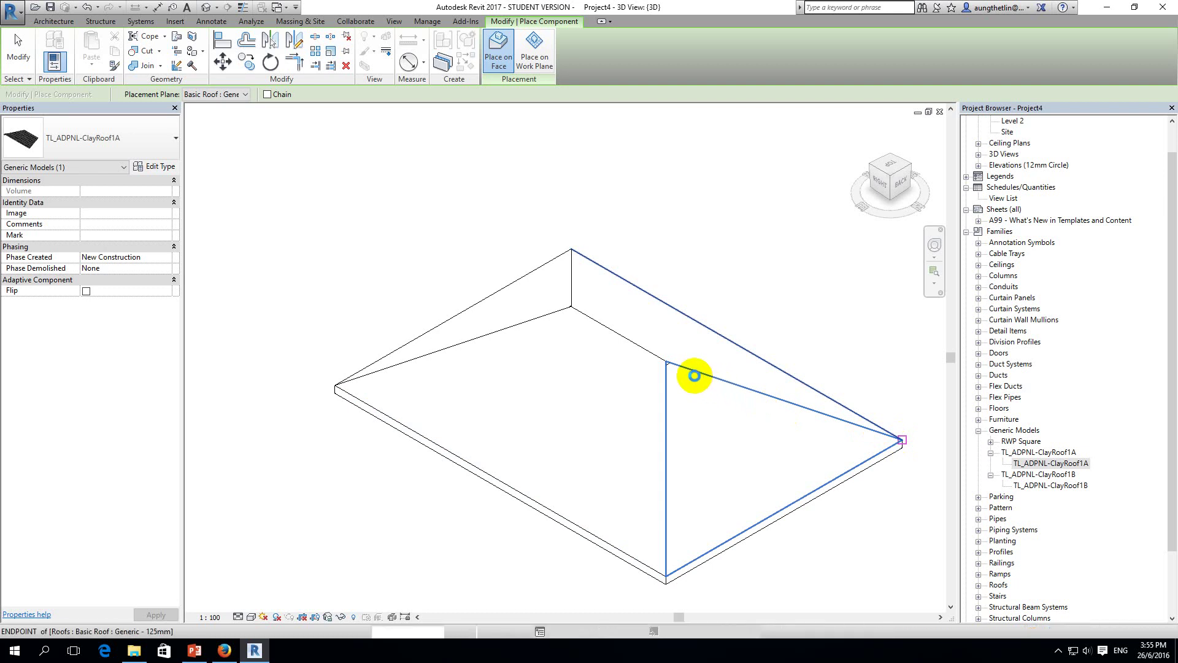
click(668, 362)
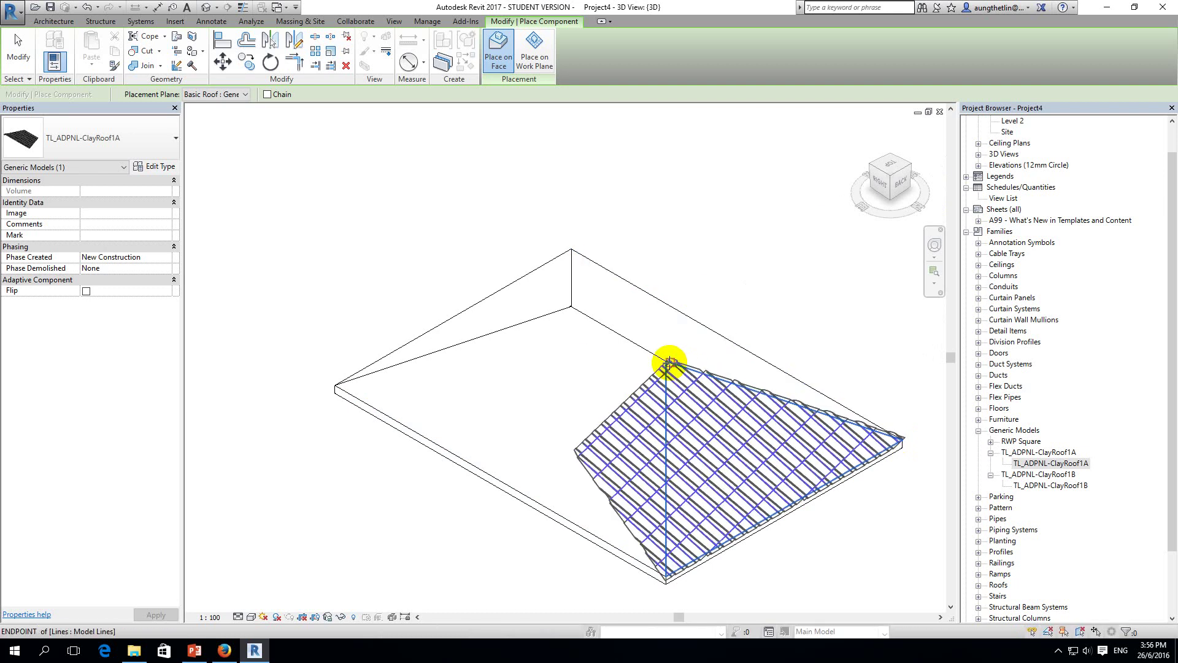
scroll(669, 363, up, 3)
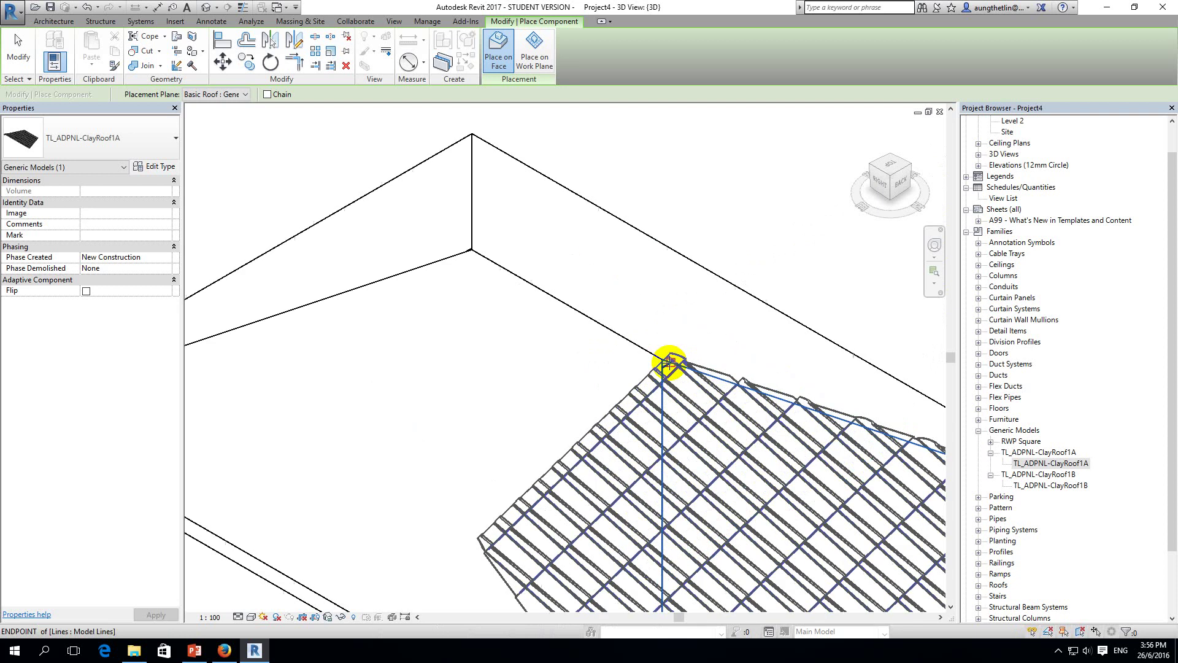
click(669, 363)
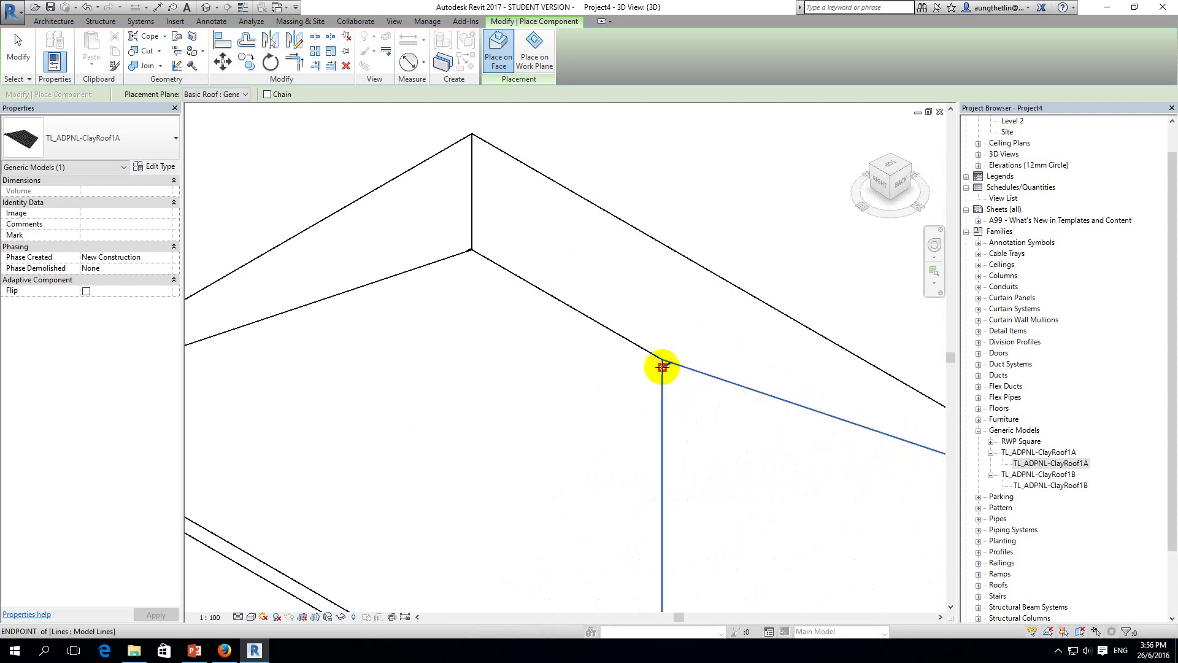
click(662, 367)
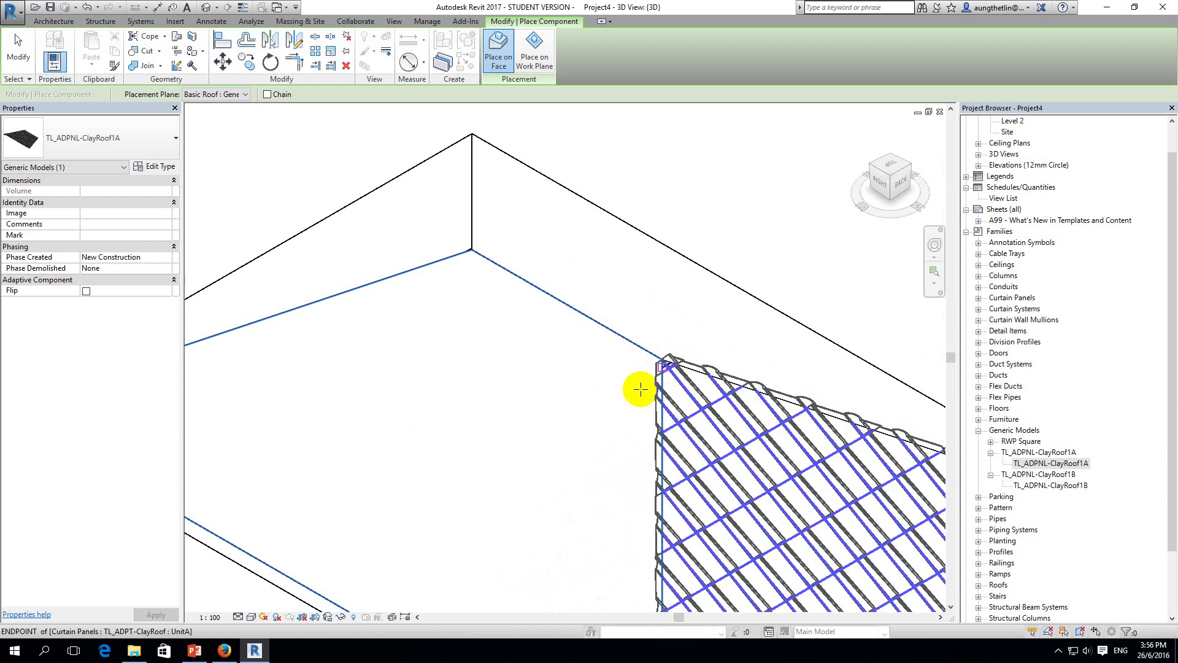
scroll(639, 389, down, 5)
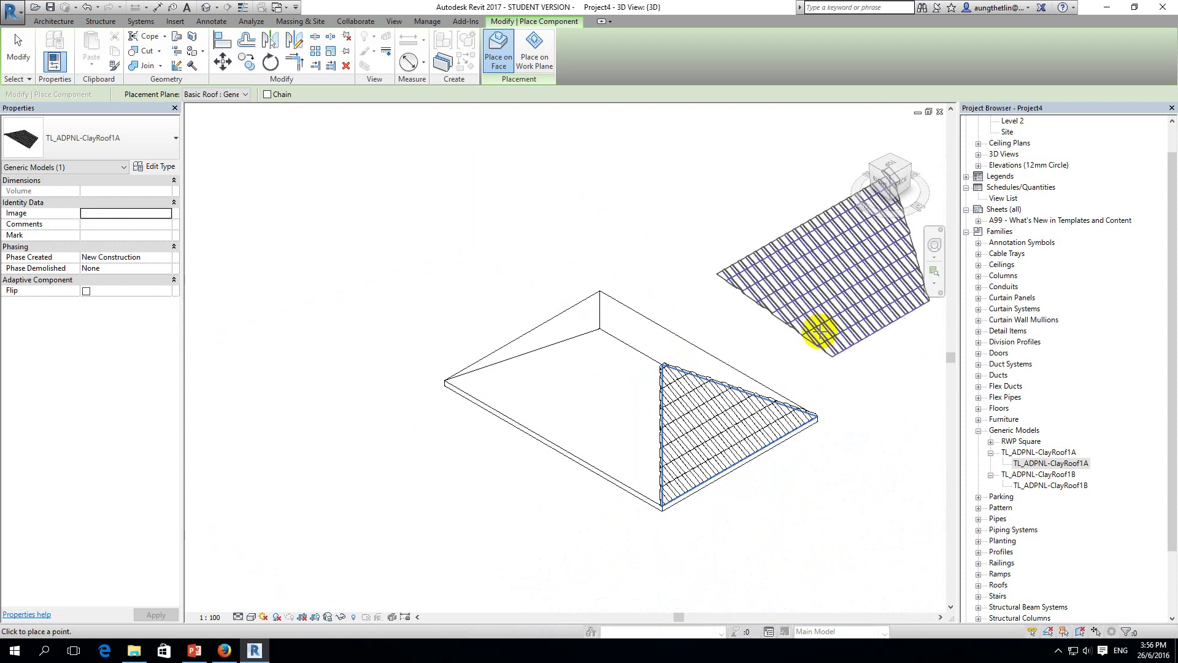
key(Escape)
scroll(837, 314, up, 5)
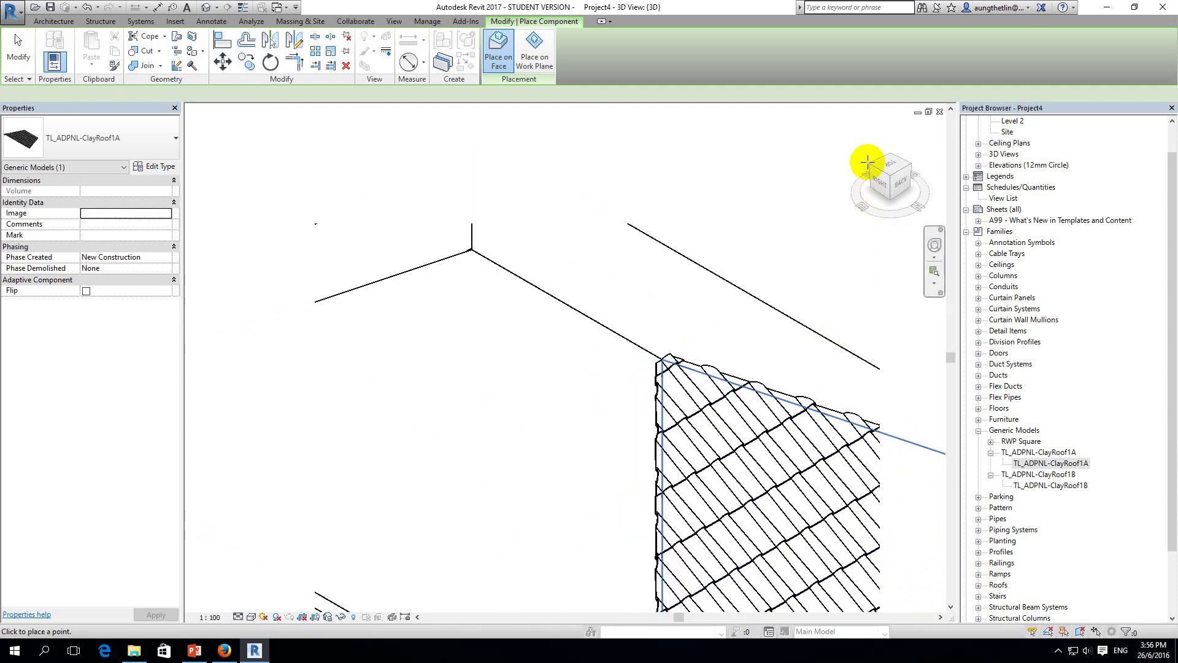
key(Escape)
click(871, 168)
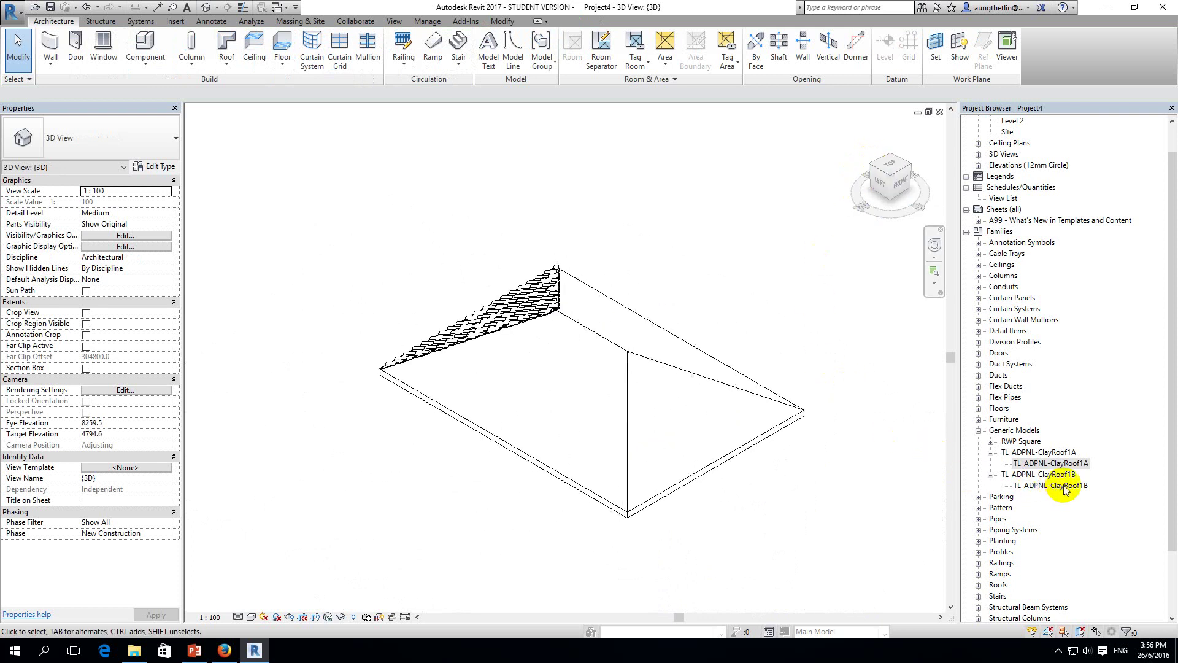
Place TL_ADPNL-ClayRoof1B on the opposite hip face from its front and right corners.
drag(1069, 488, 836, 444)
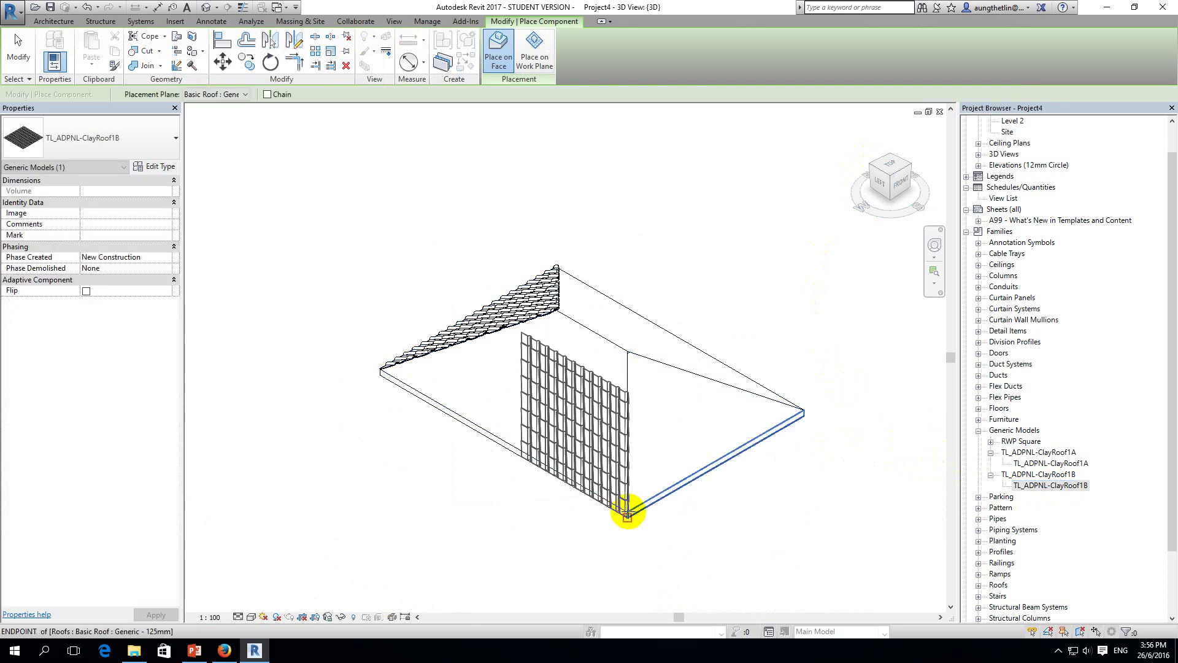
click(627, 511)
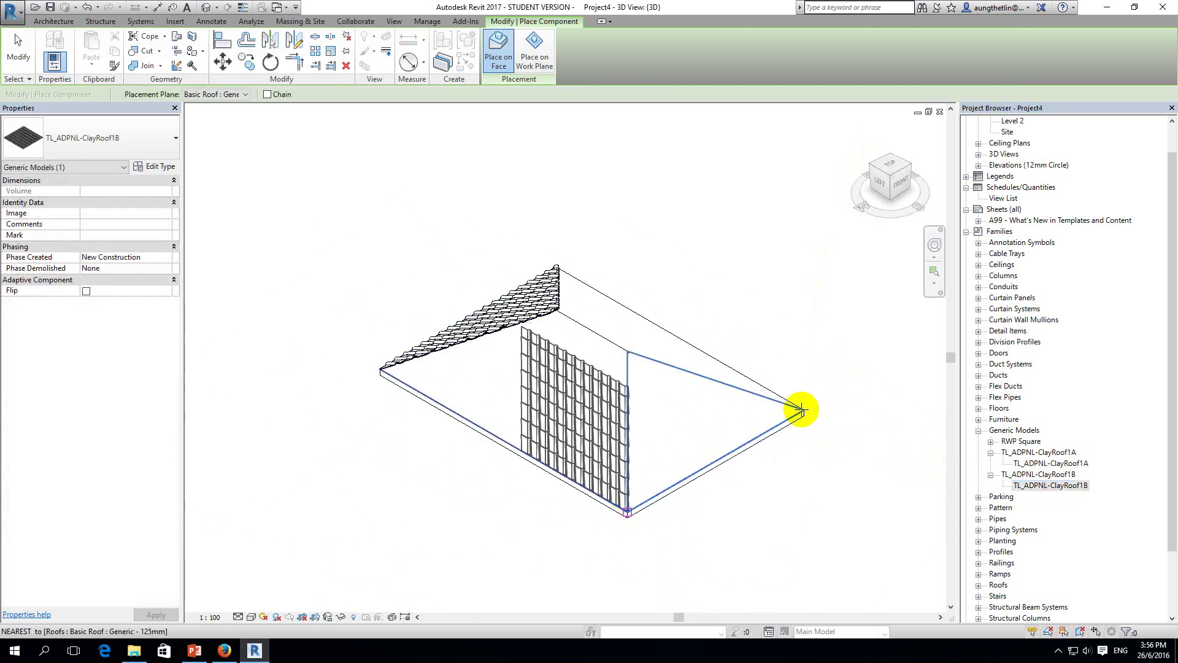
click(803, 409)
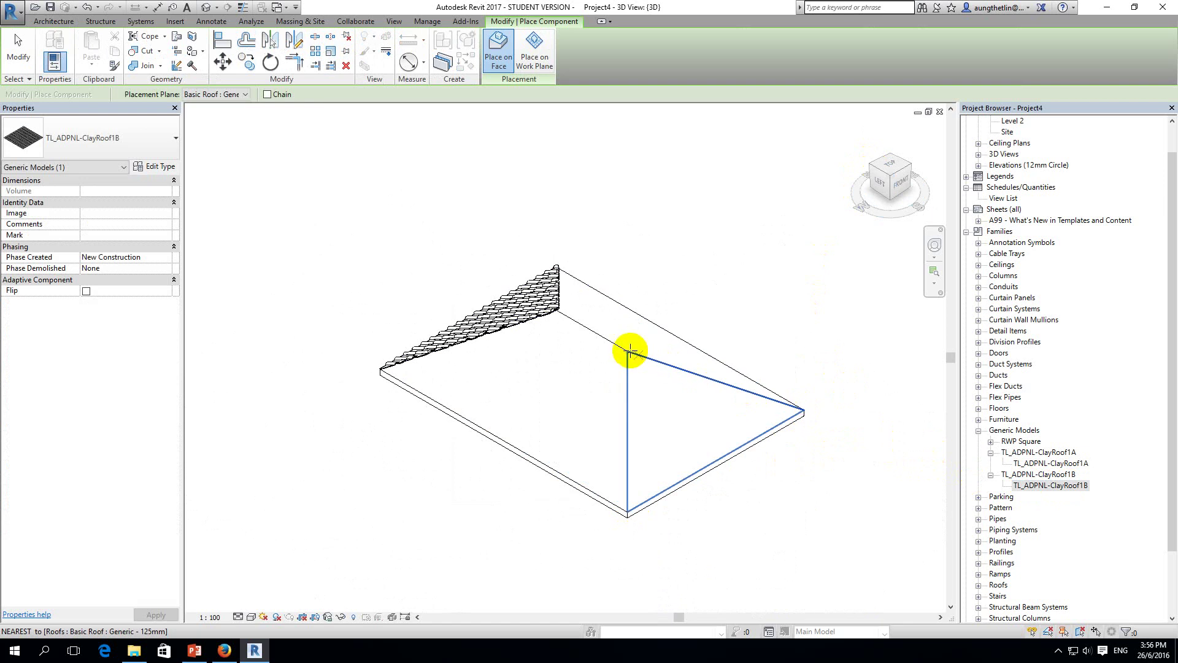
scroll(630, 351, up, 2)
scroll(629, 352, up, 2)
scroll(629, 356, up, 2)
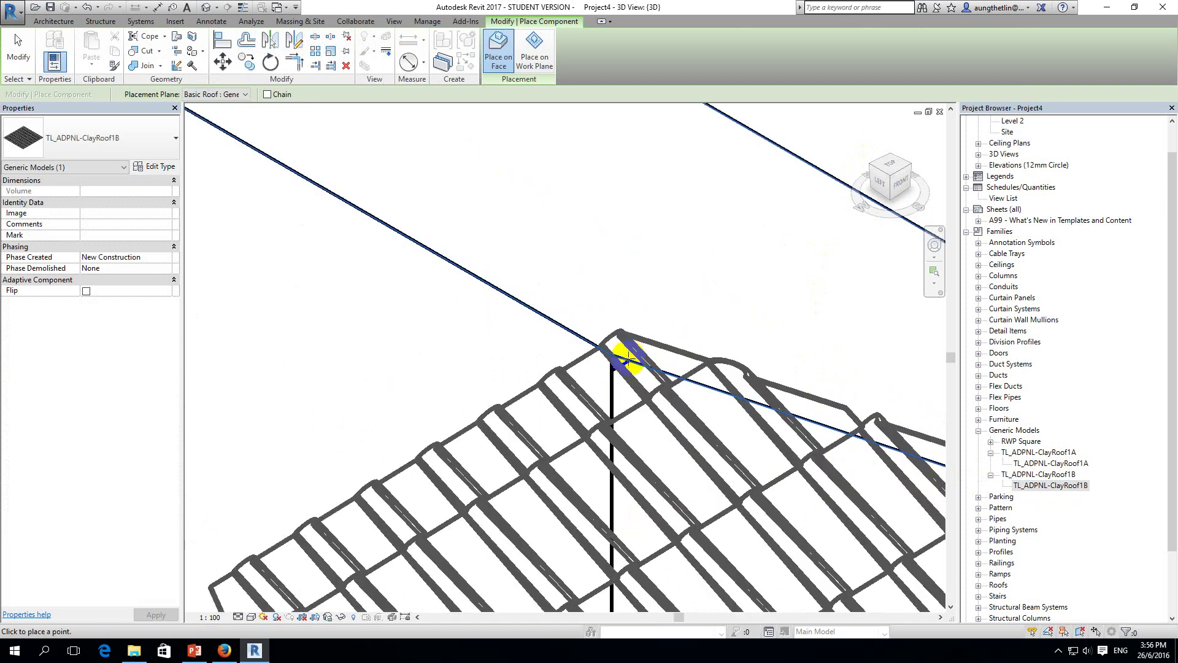
scroll(629, 357, up, 1)
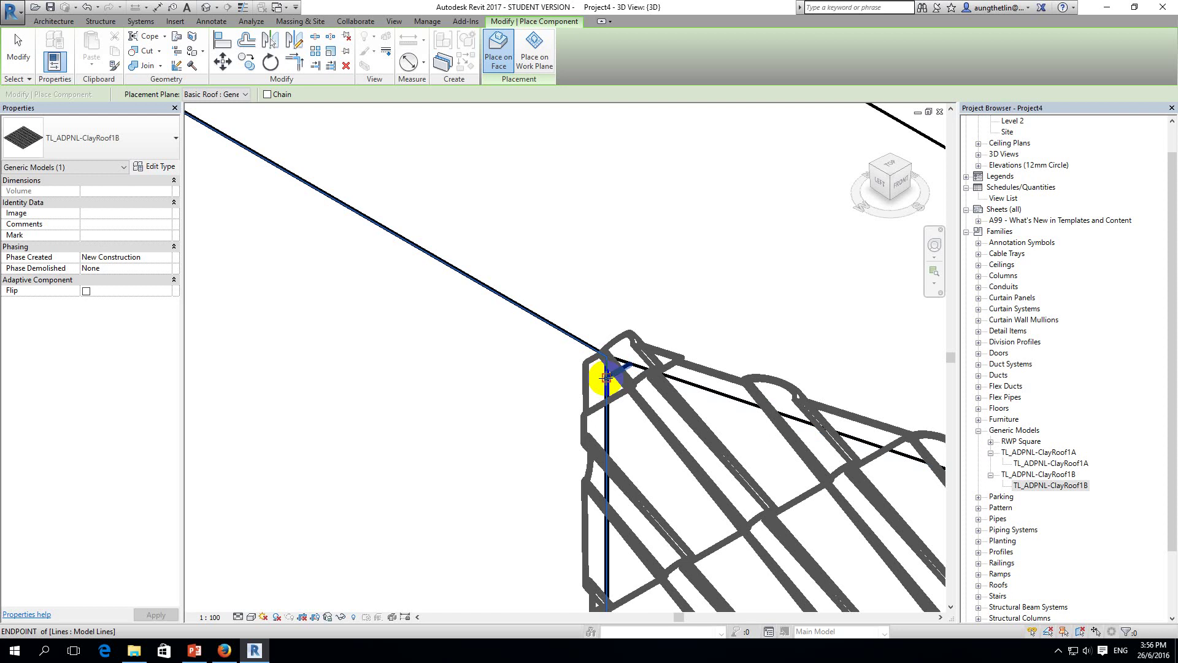
scroll(607, 377, down, 5)
scroll(676, 371, up, 2)
scroll(676, 369, up, 3)
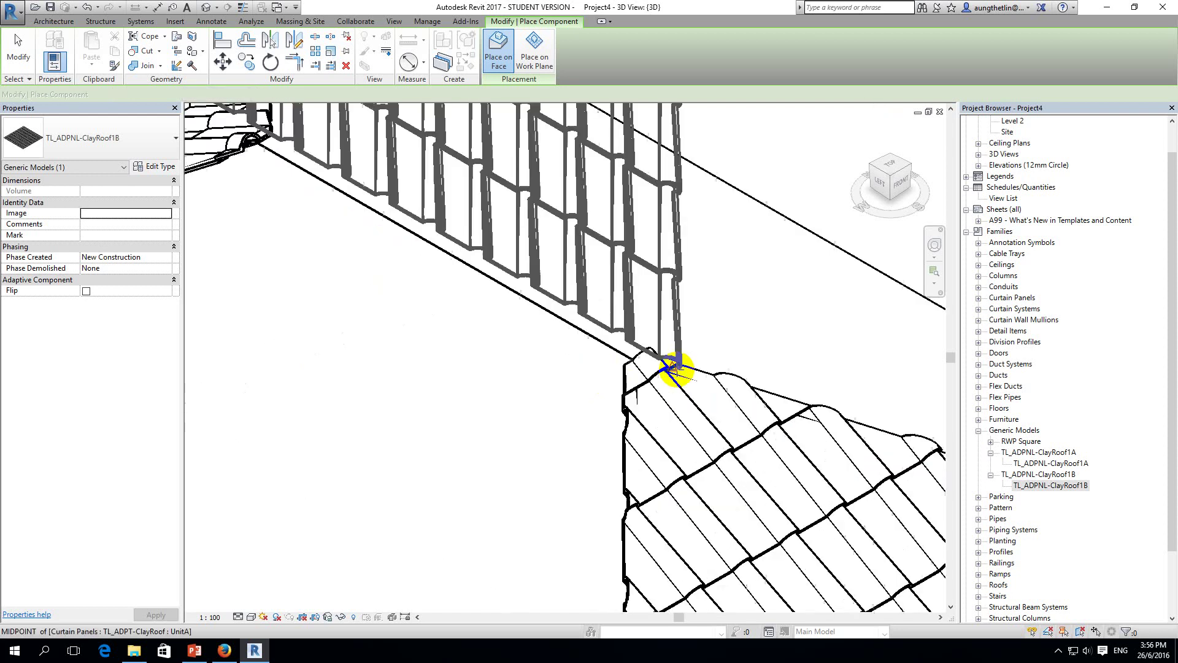
scroll(632, 349, down, 3)
key(Escape)
scroll(617, 348, up, 2)
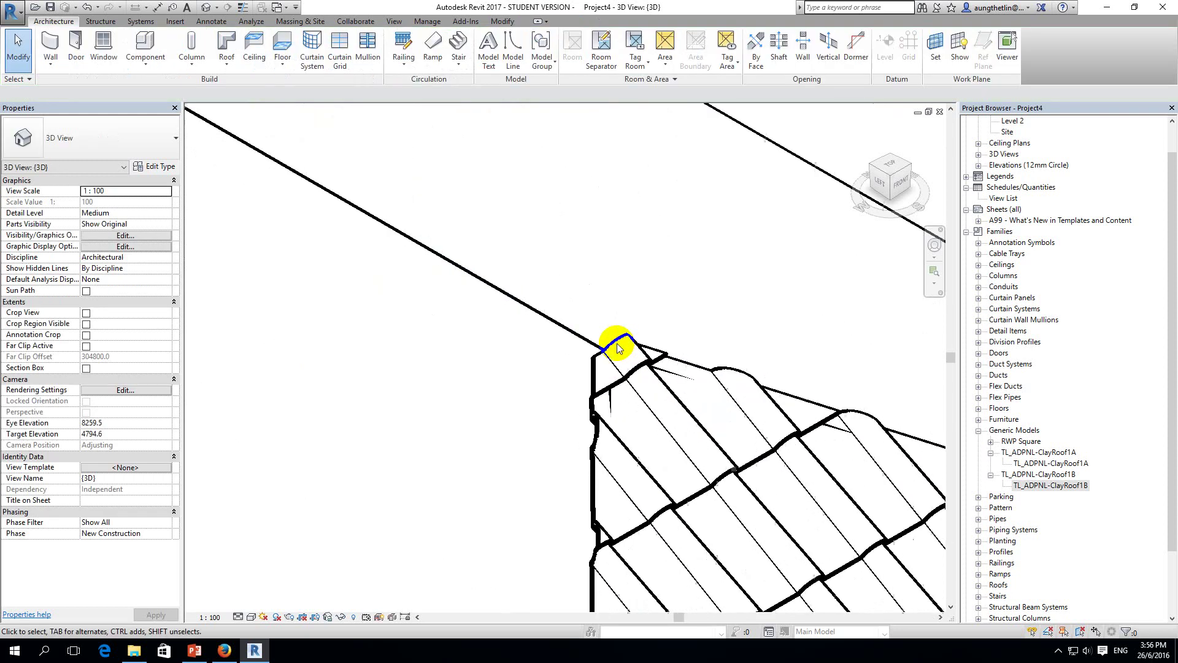
scroll(616, 348, down, 3)
scroll(697, 349, down, 3)
Temporarily hide both hip-end tile panels and view the roof from front-right.
click(634, 379)
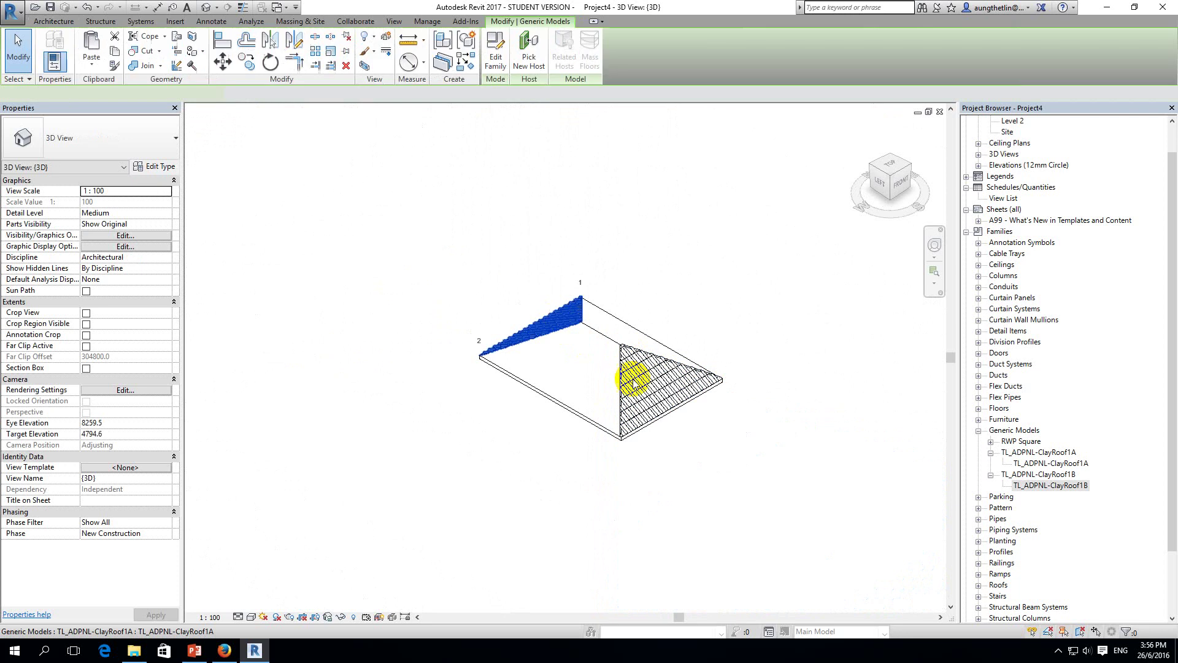
click(342, 621)
click(368, 594)
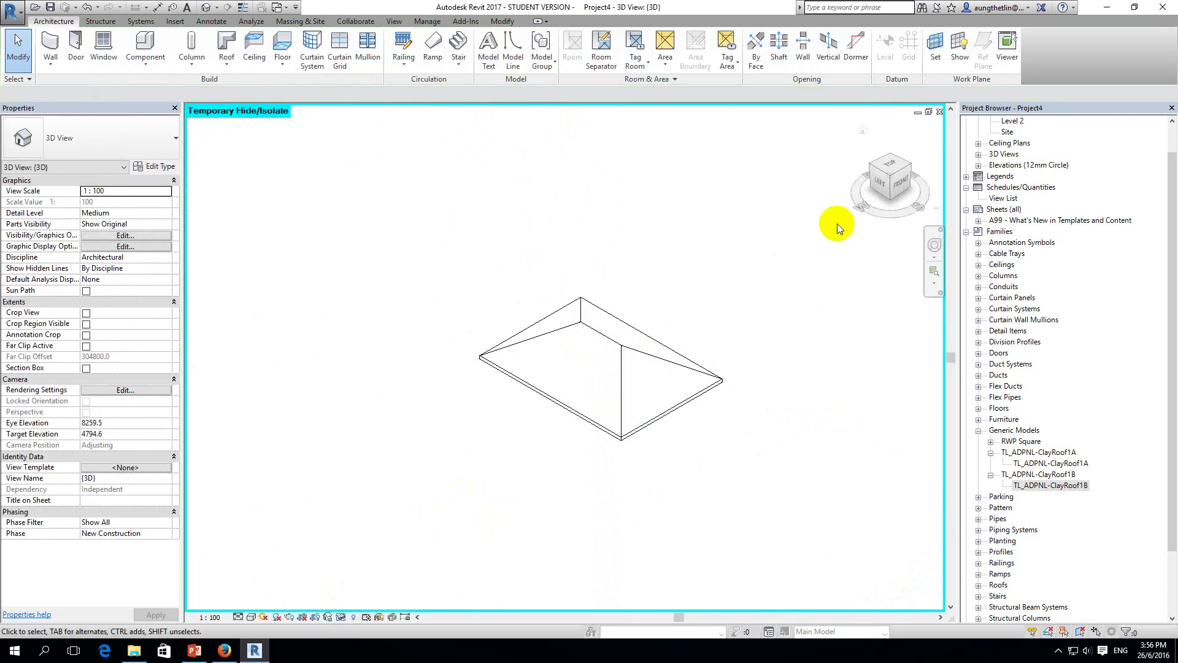
click(910, 164)
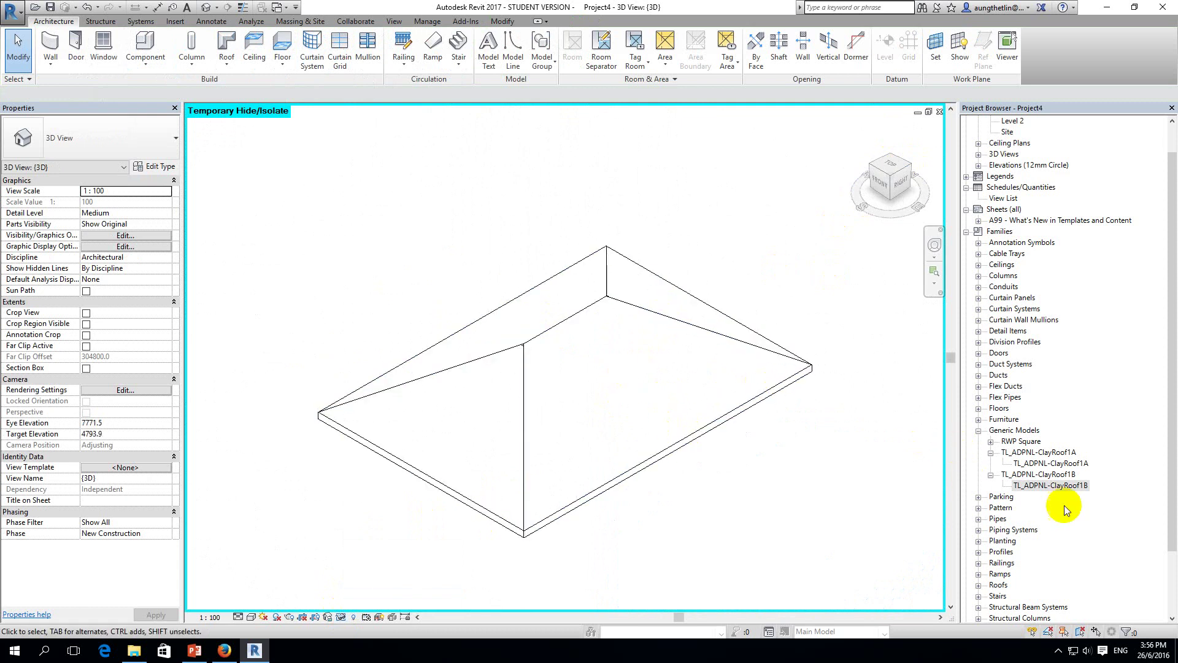
click(1070, 464)
Place a trial TL_ADPNL-ClayRoof1A panel on a long roof face, then select it.
drag(1074, 468, 534, 525)
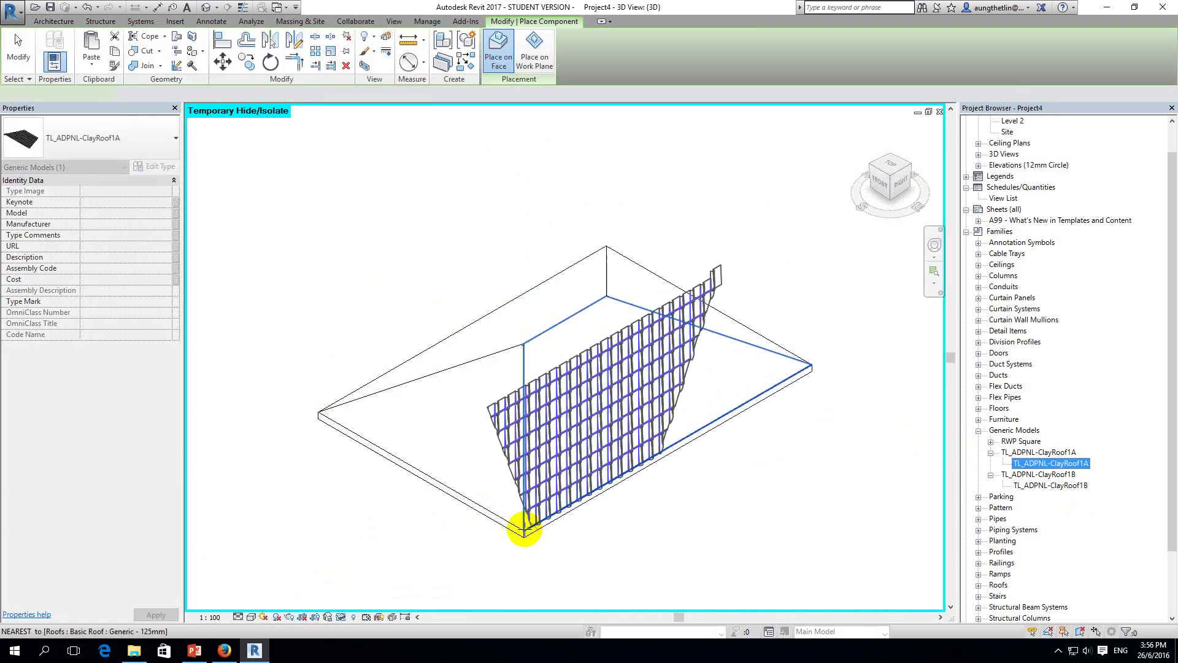
drag(534, 525, 527, 525)
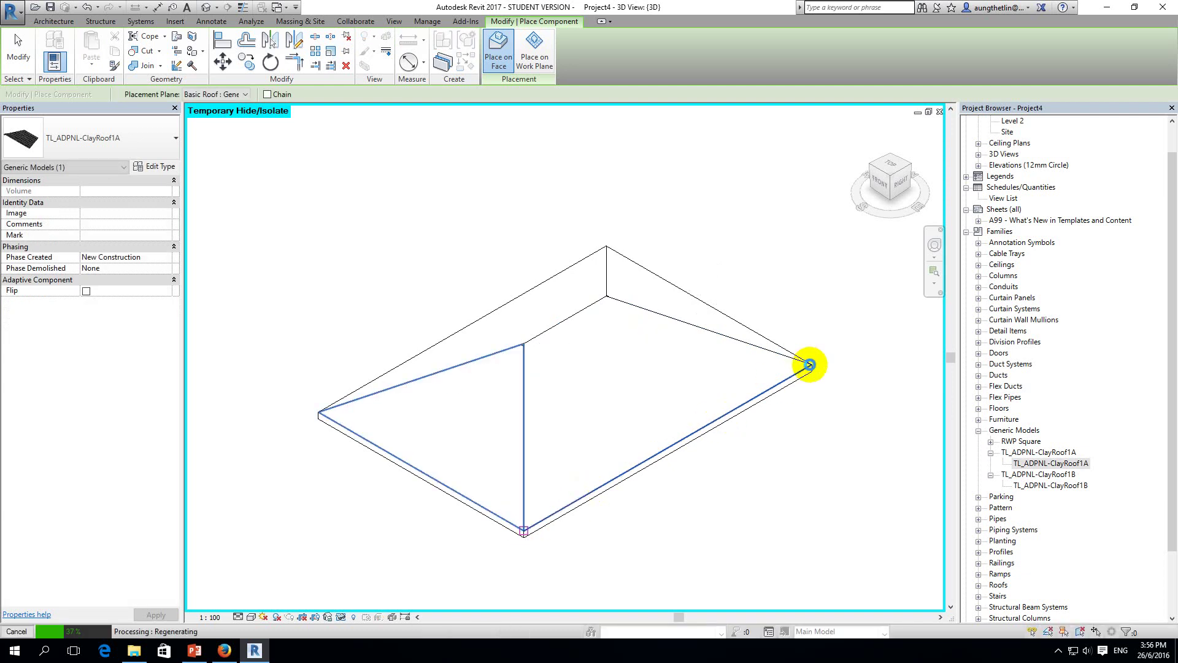
click(810, 364)
click(810, 365)
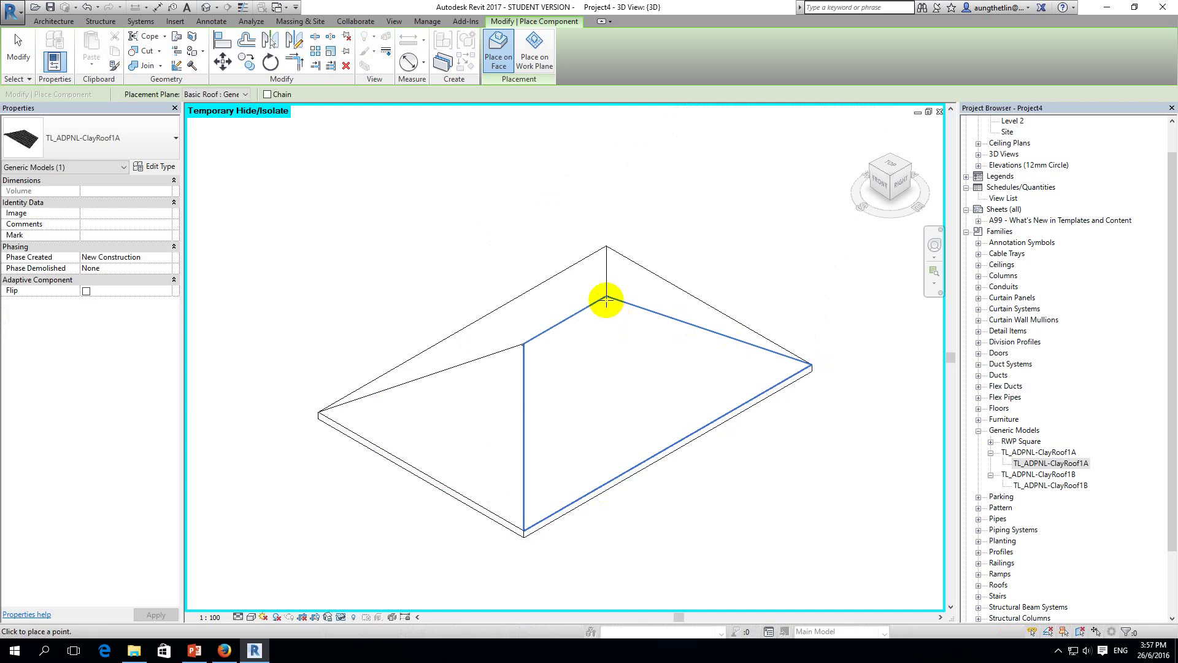
scroll(605, 298, up, 2)
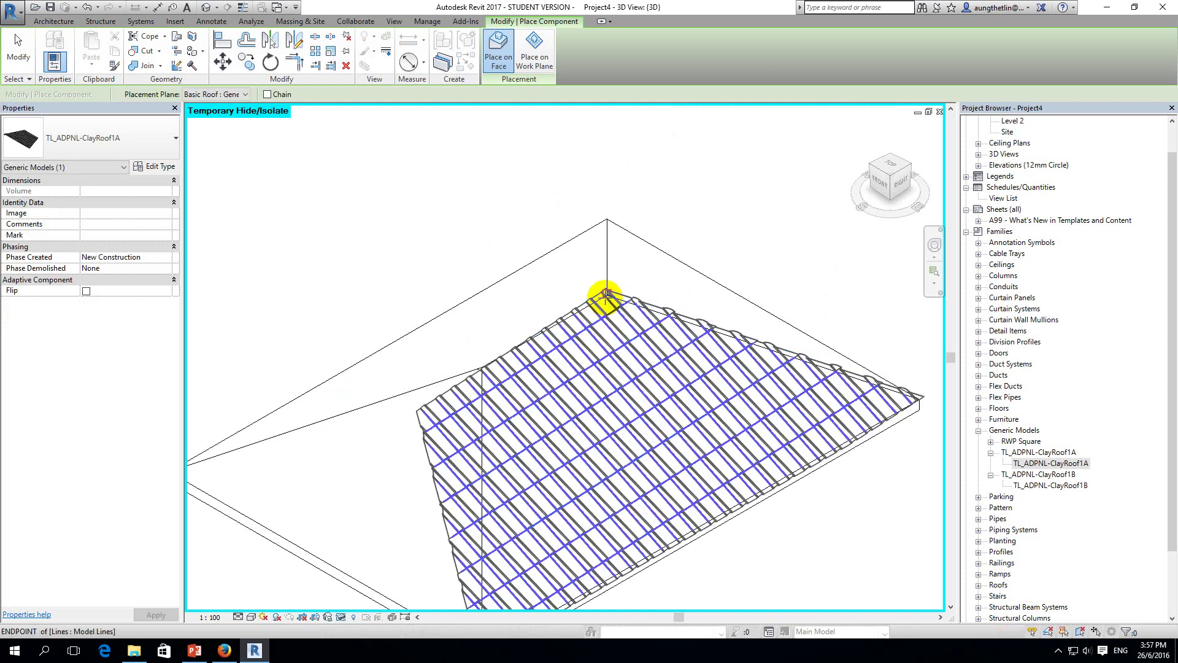
scroll(605, 297, up, 3)
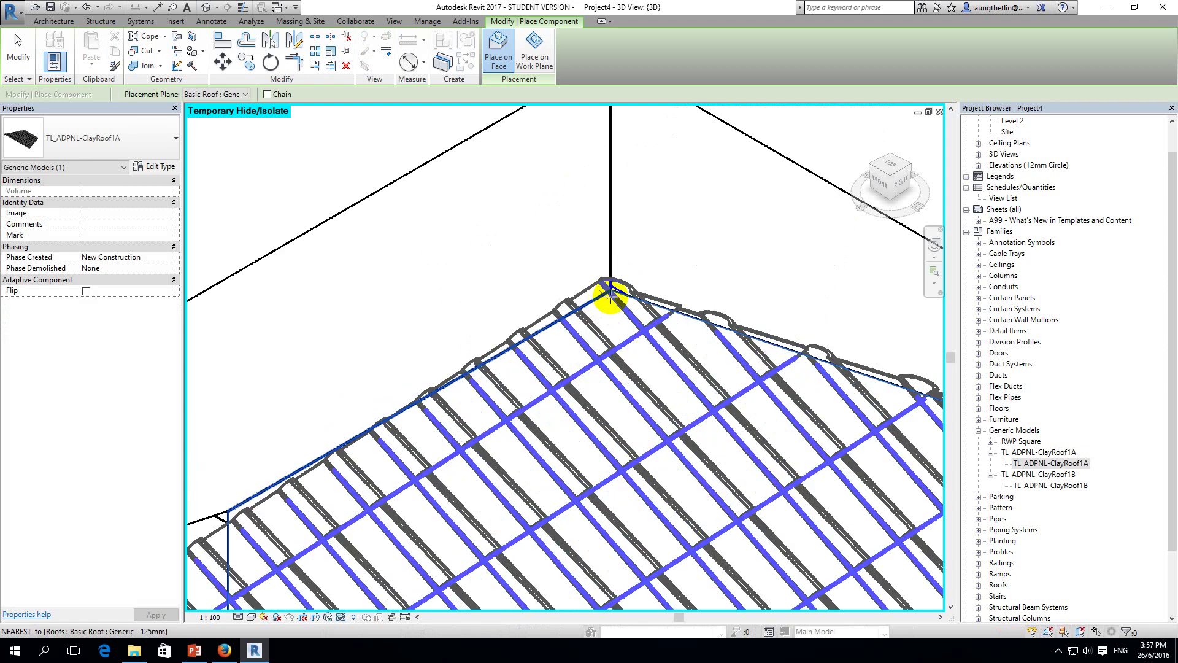
scroll(611, 297, up, 2)
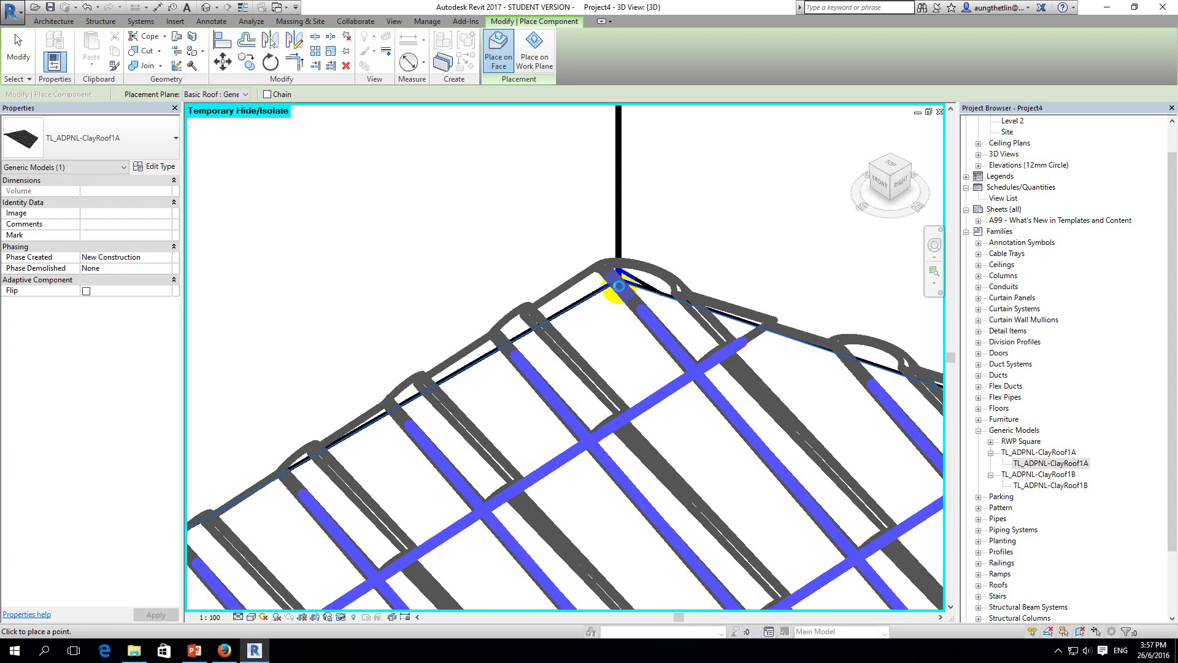
scroll(619, 285, up, 2)
scroll(620, 285, up, 2)
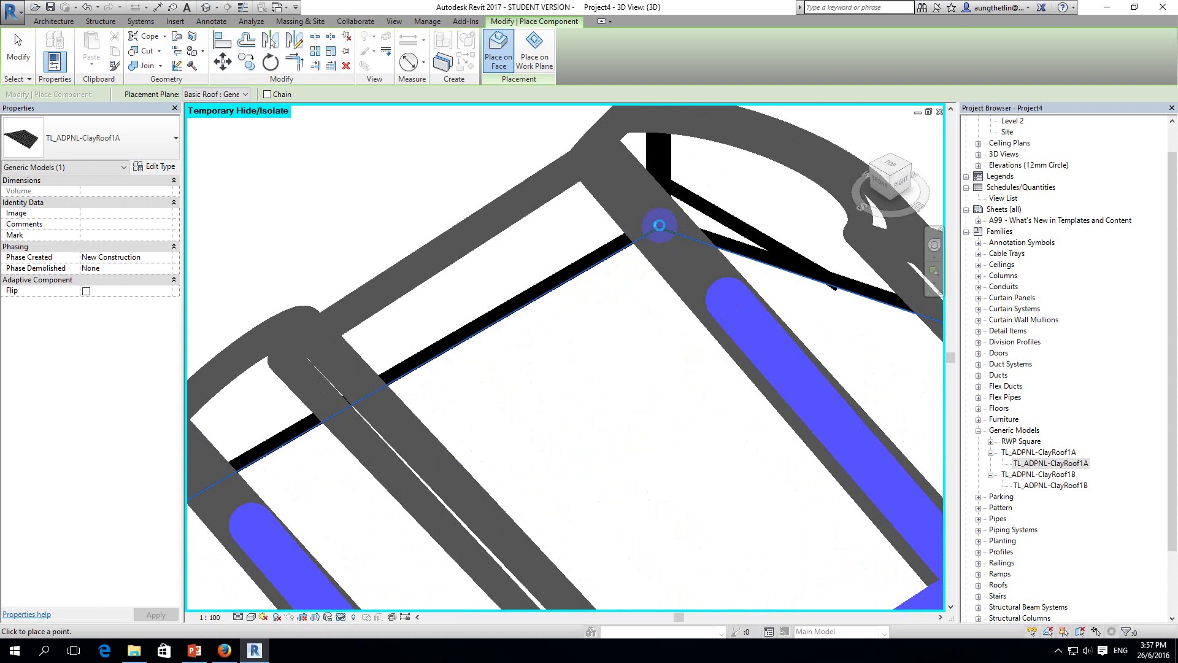
scroll(659, 226, down, 2)
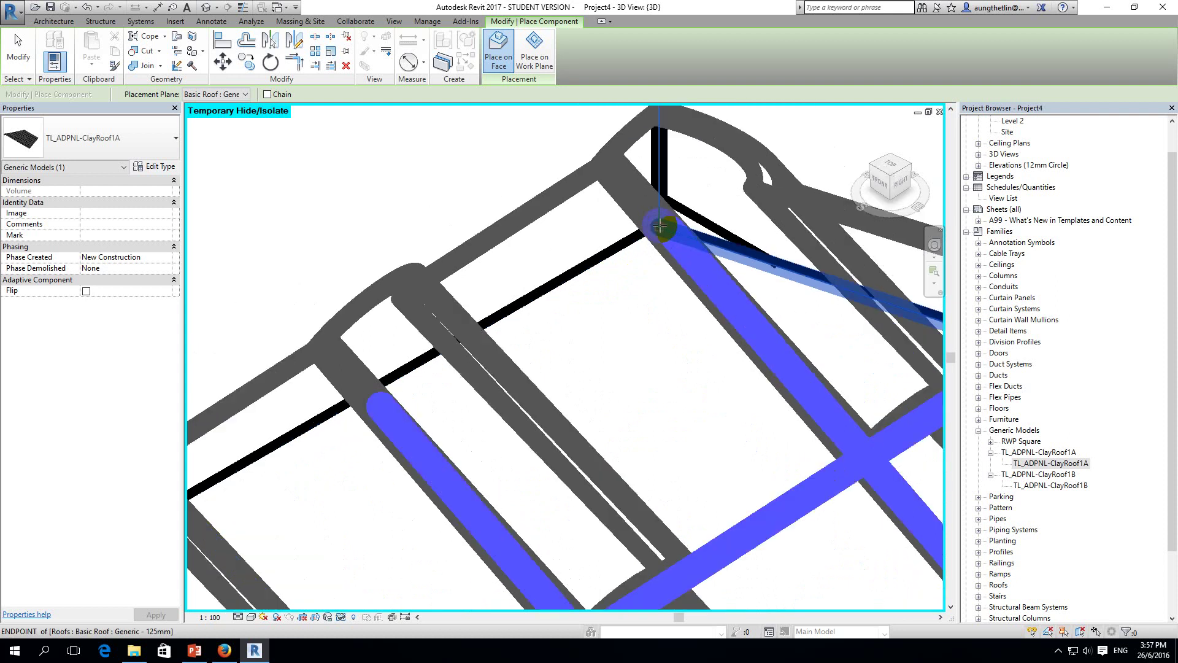
scroll(659, 225, down, 2)
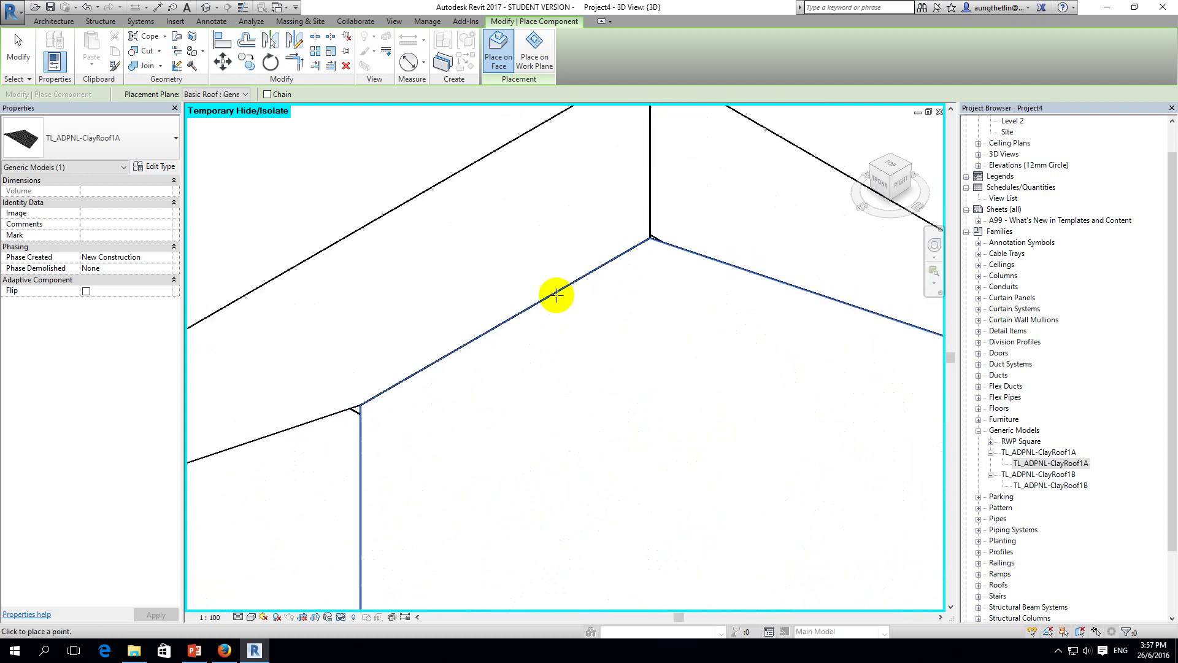
scroll(393, 383, down, 2)
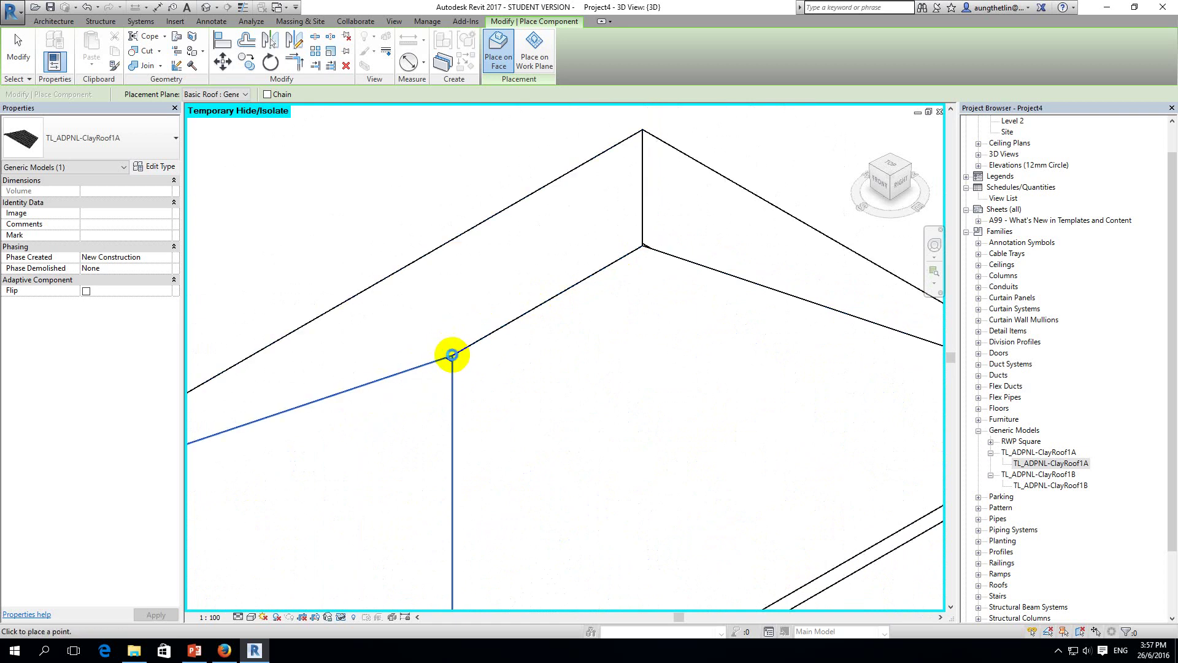
click(451, 355)
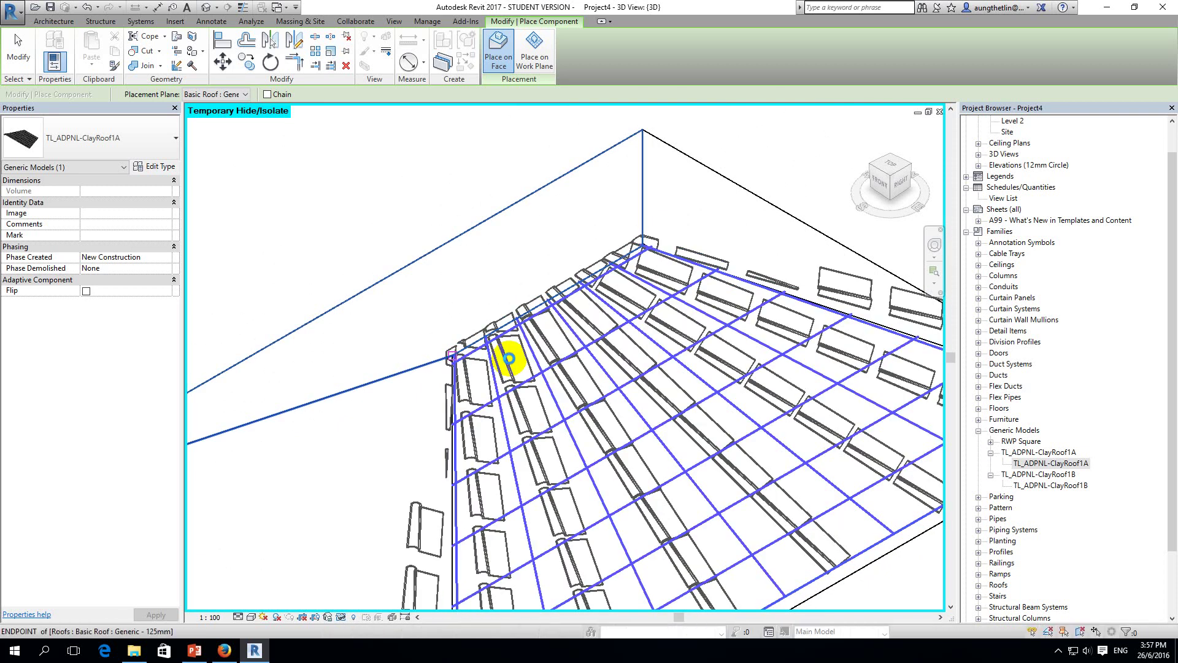
key(Escape)
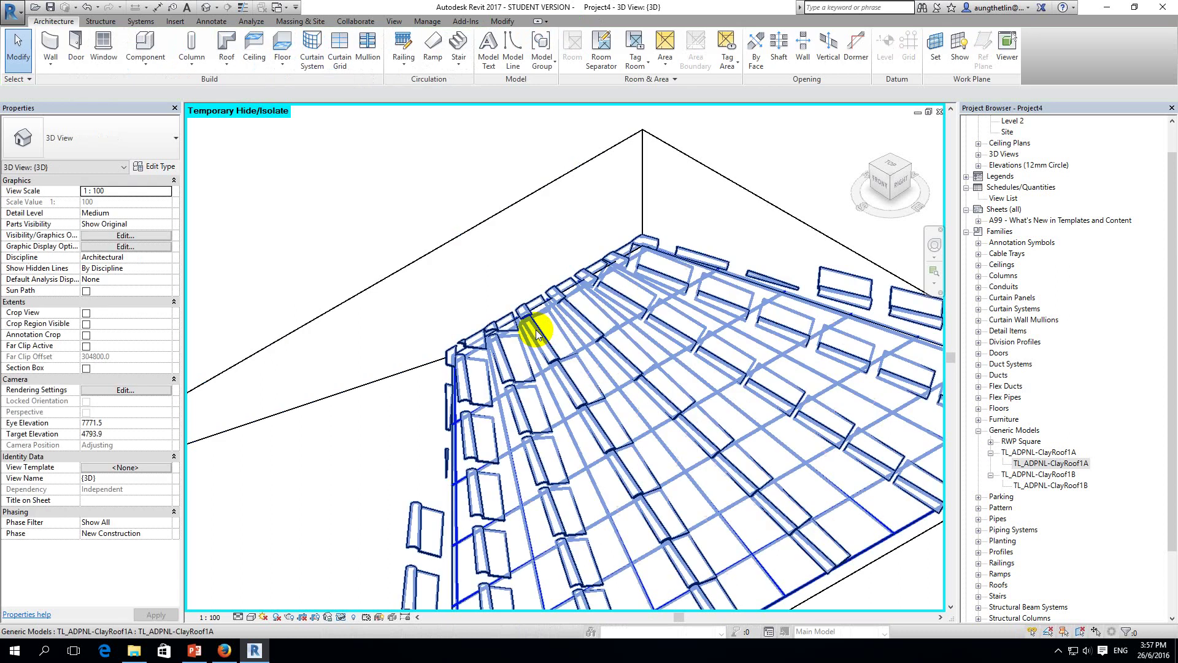
click(536, 333)
Delete the trial panel and begin a new ClayRoof1A panel at the bottom corner, right corner and ridge end.
key(Delete)
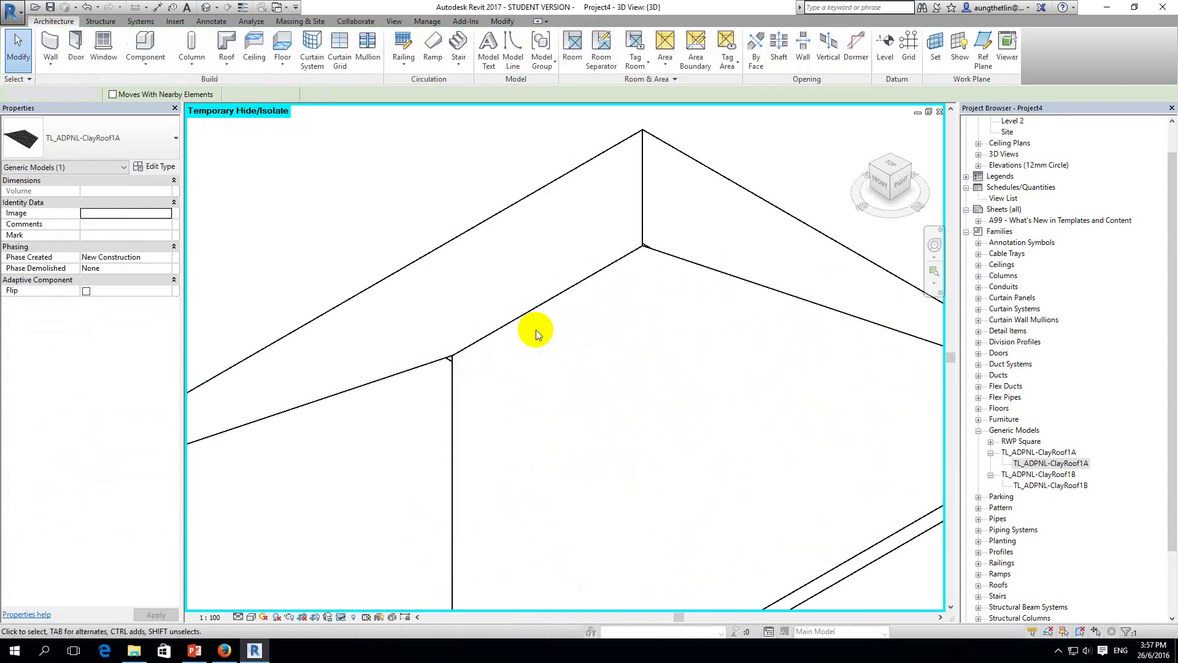
scroll(536, 330, down, 3)
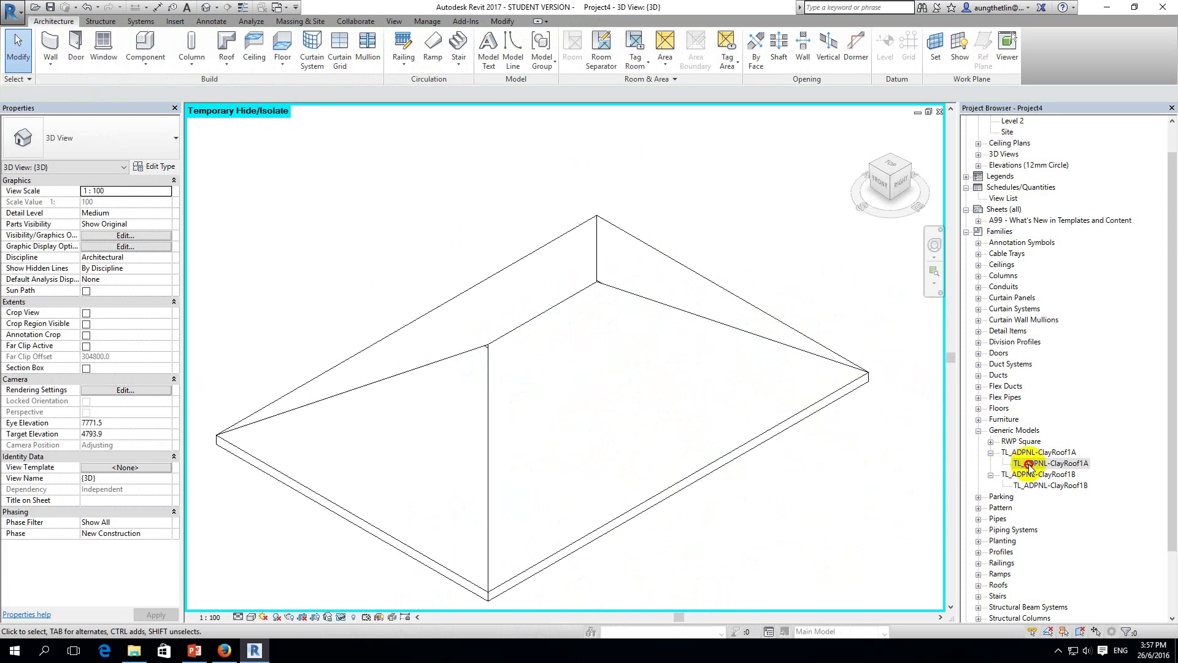
drag(992, 465, 786, 470)
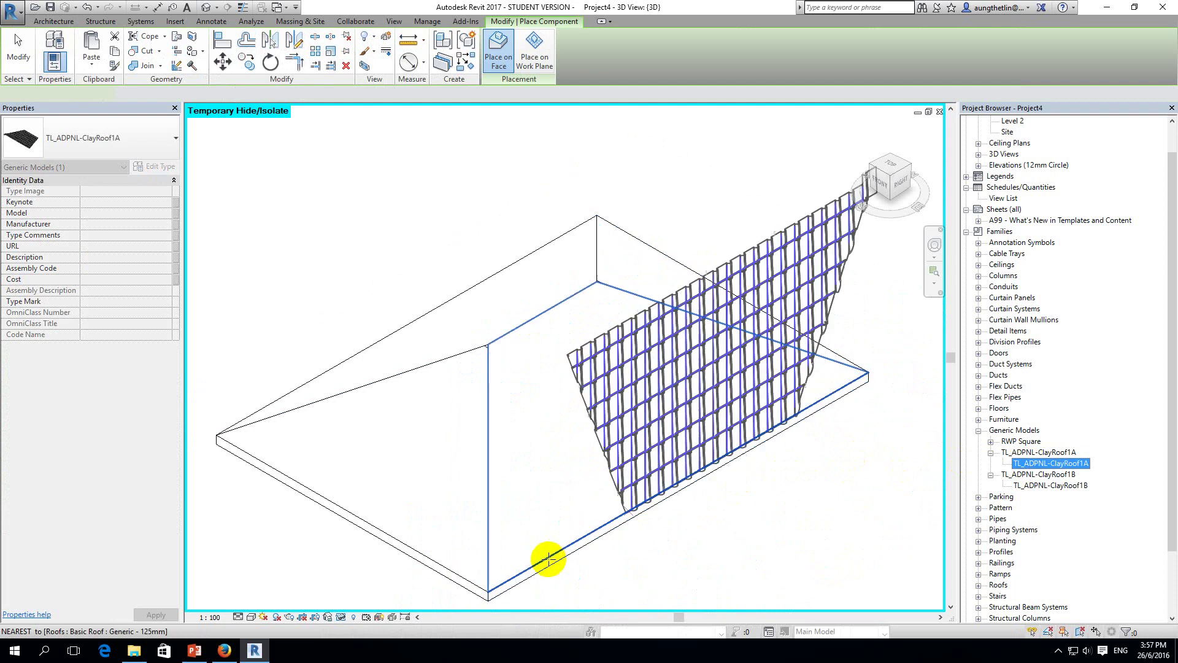
click(488, 592)
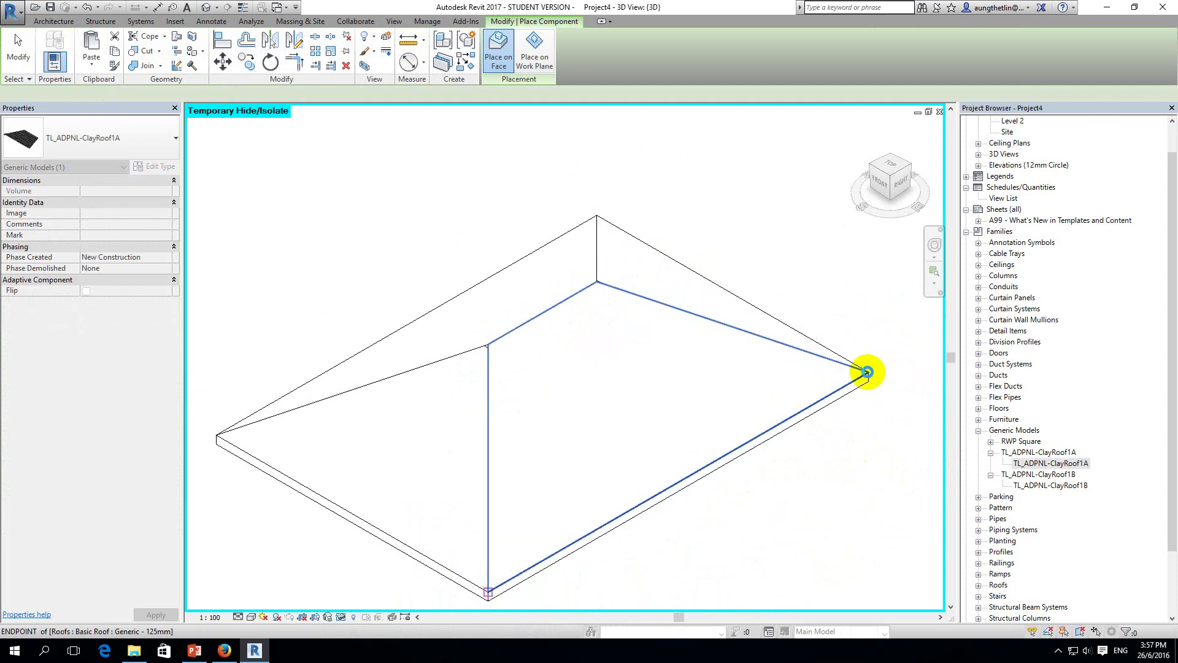
click(867, 371)
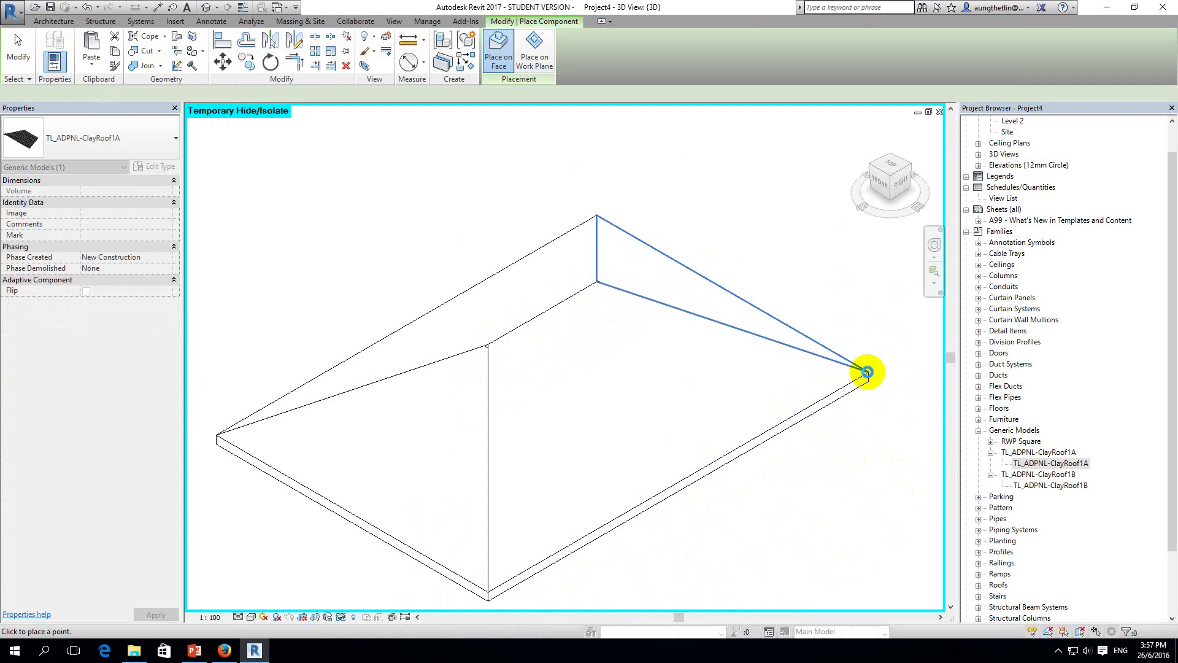
click(867, 371)
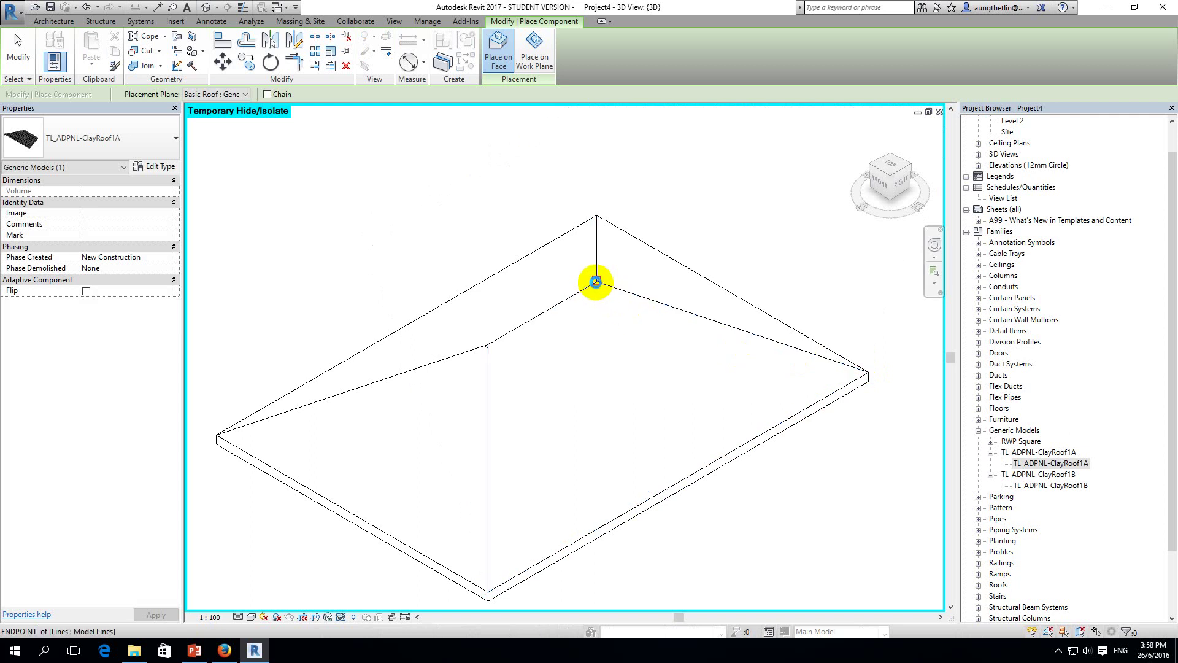
click(596, 282)
Complete the ClayRoof1A panel at the other ridge end and exit placement.
scroll(596, 282, up, 2)
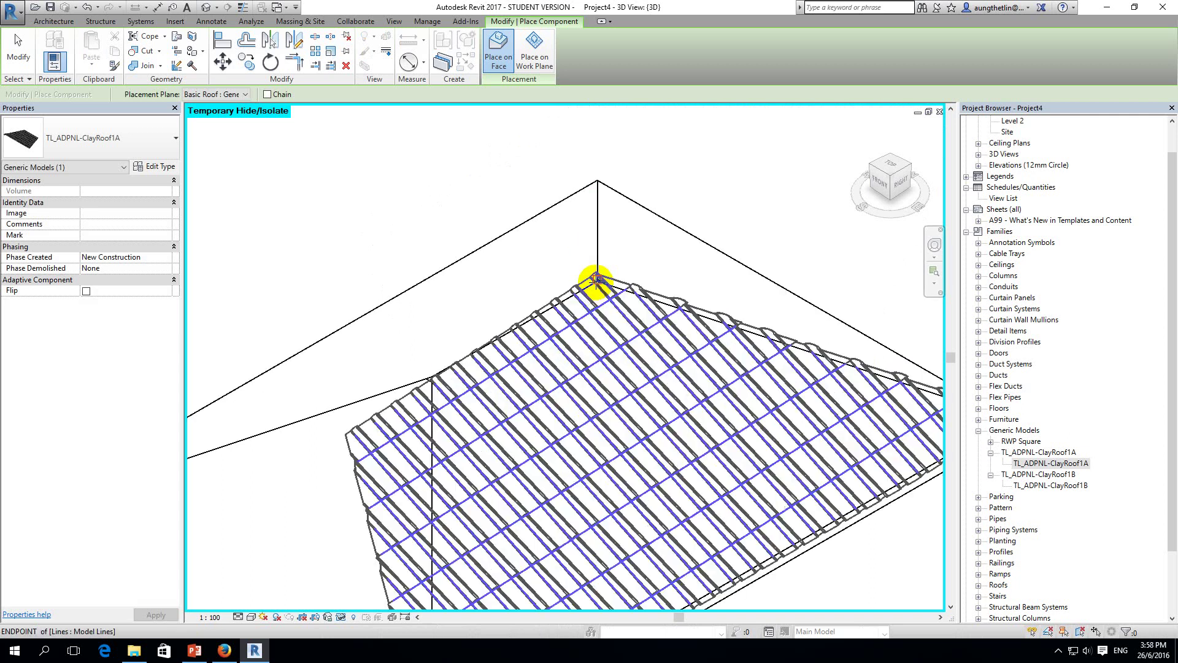
scroll(596, 282, up, 2)
scroll(599, 282, up, 2)
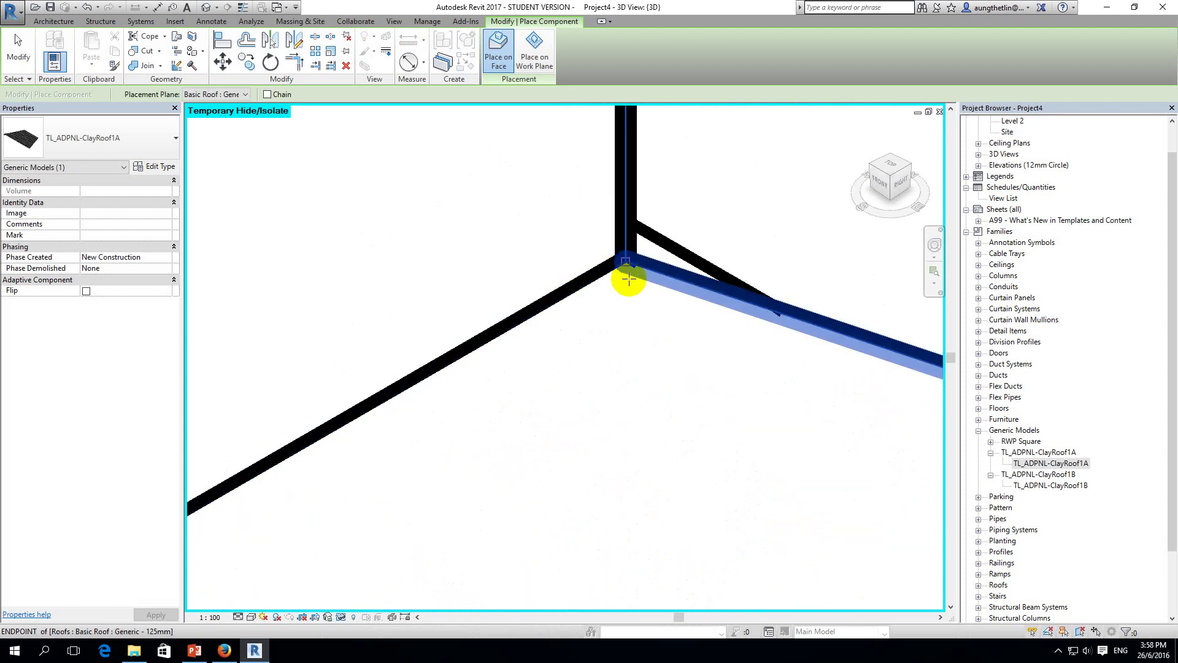
scroll(629, 279, down, 2)
scroll(629, 279, down, 1)
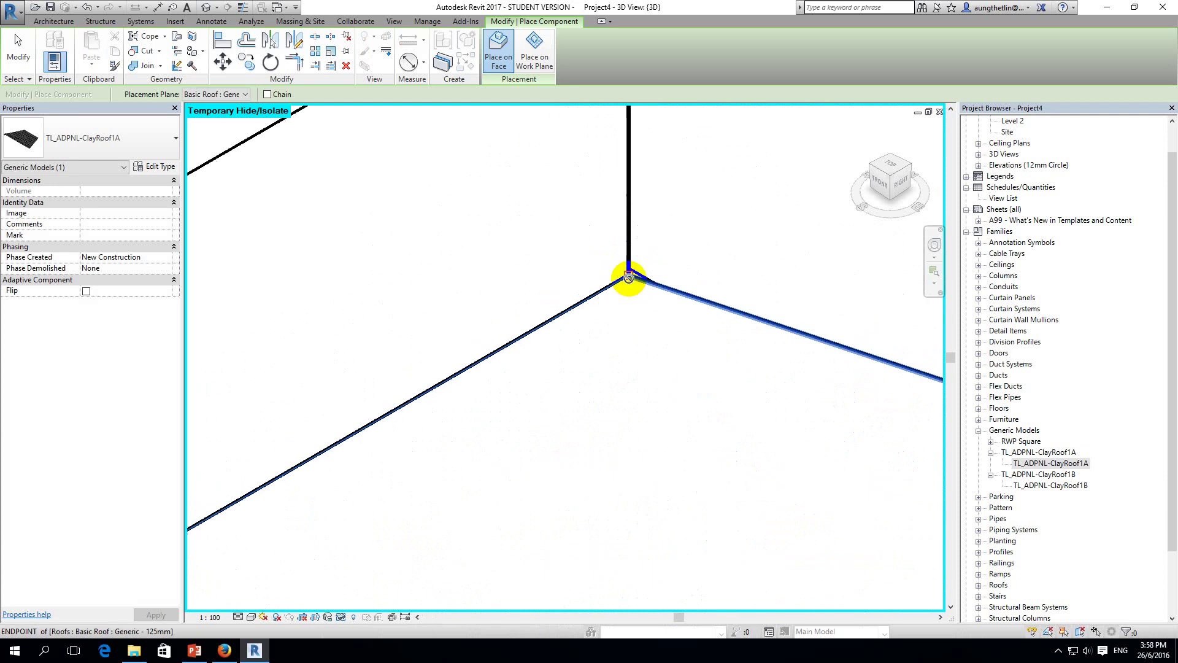
scroll(628, 279, down, 2)
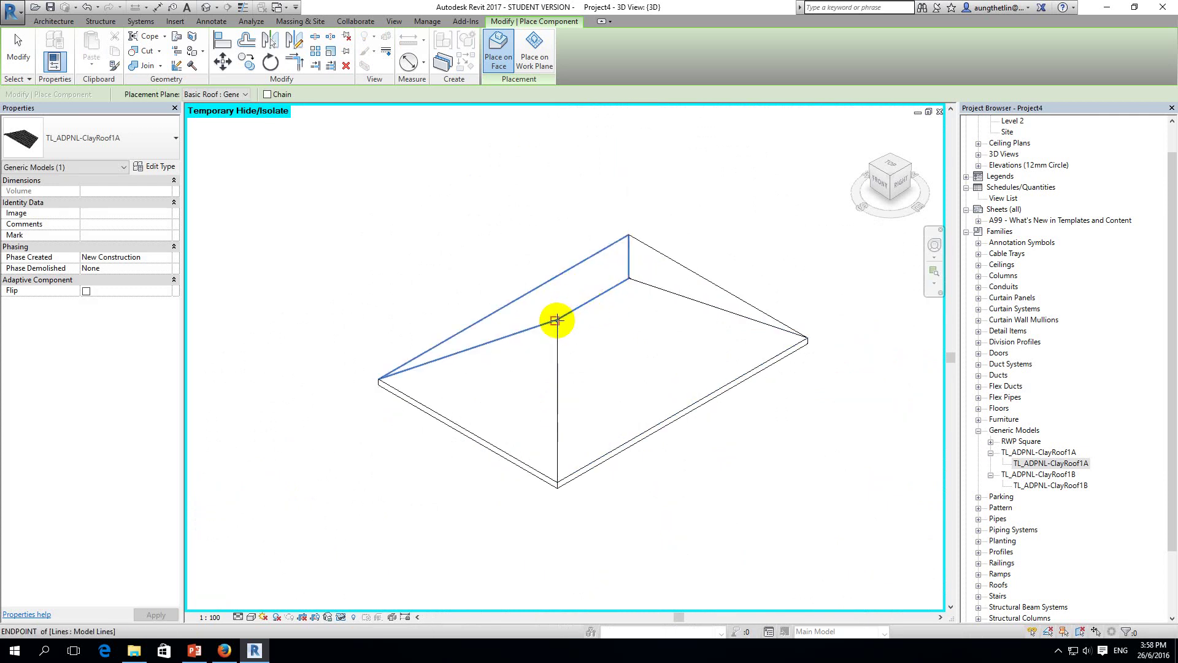
scroll(557, 319, up, 2)
scroll(557, 320, up, 3)
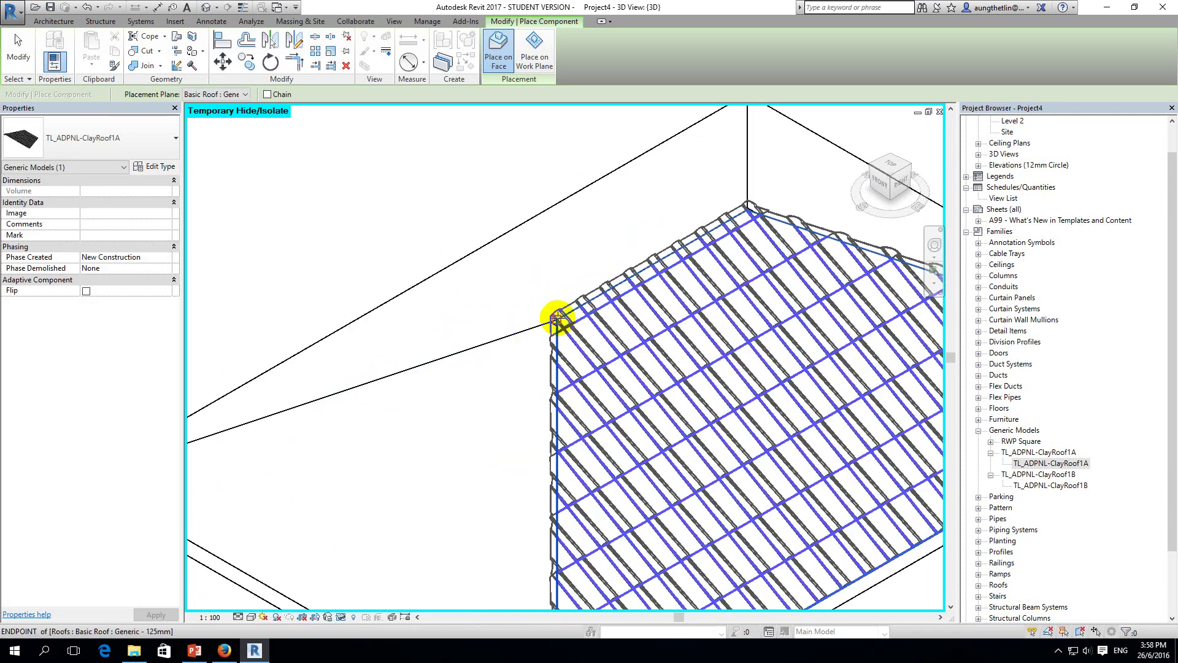
scroll(557, 319, up, 2)
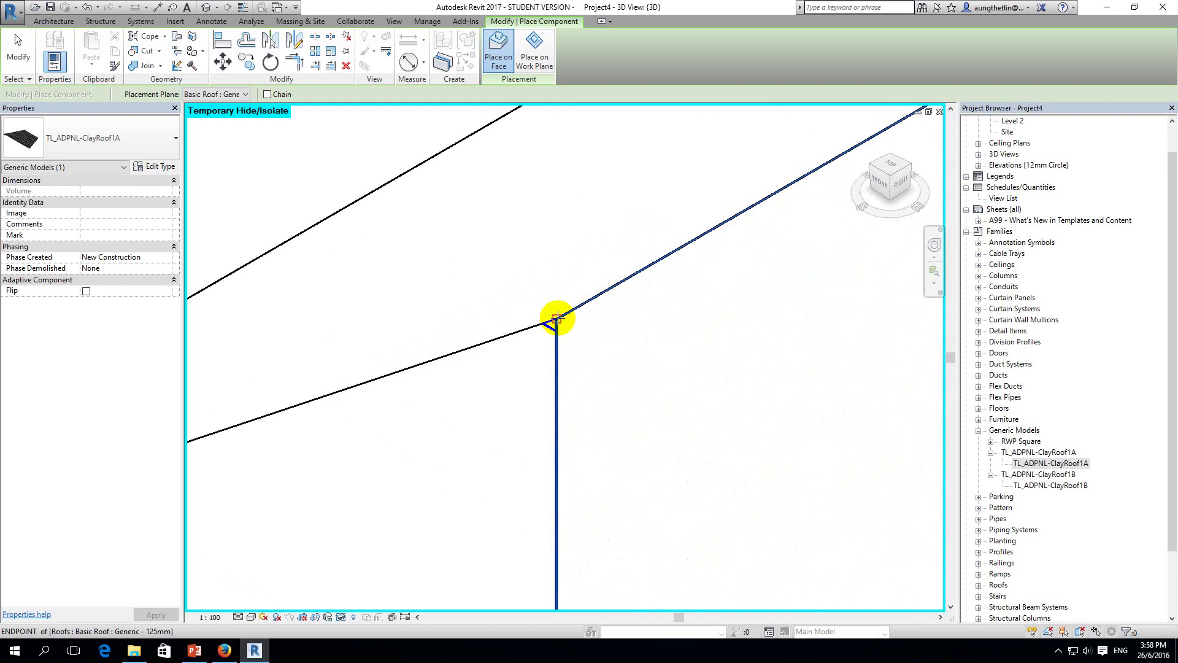
click(556, 319)
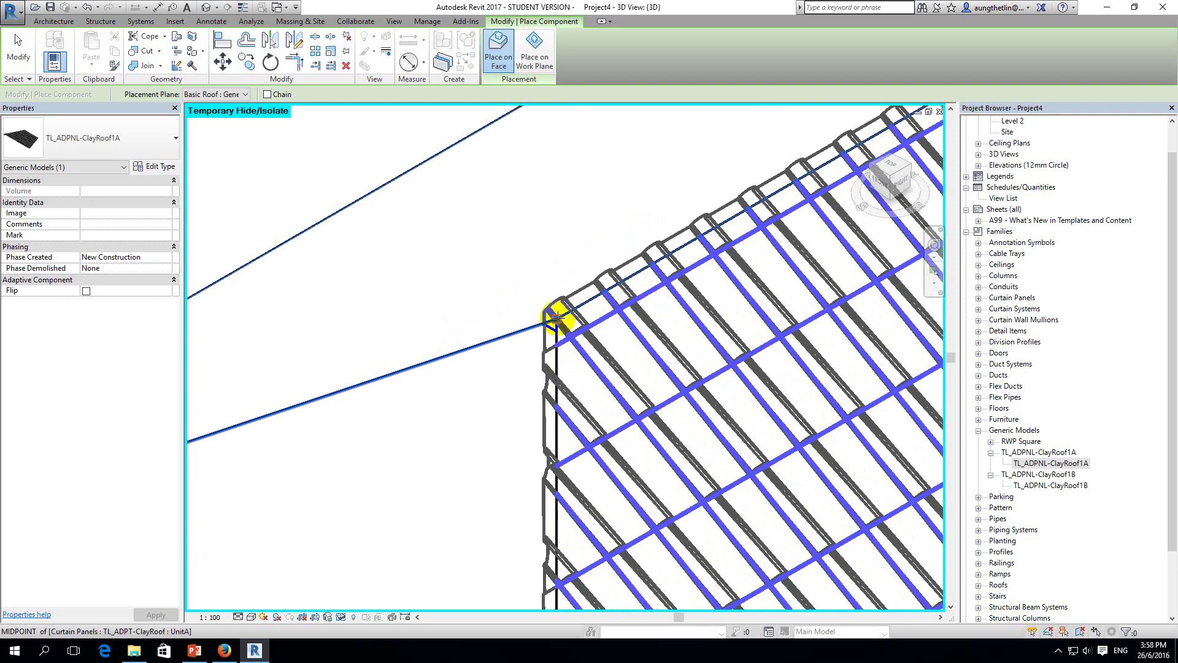
scroll(556, 319, down, 5)
click(557, 318)
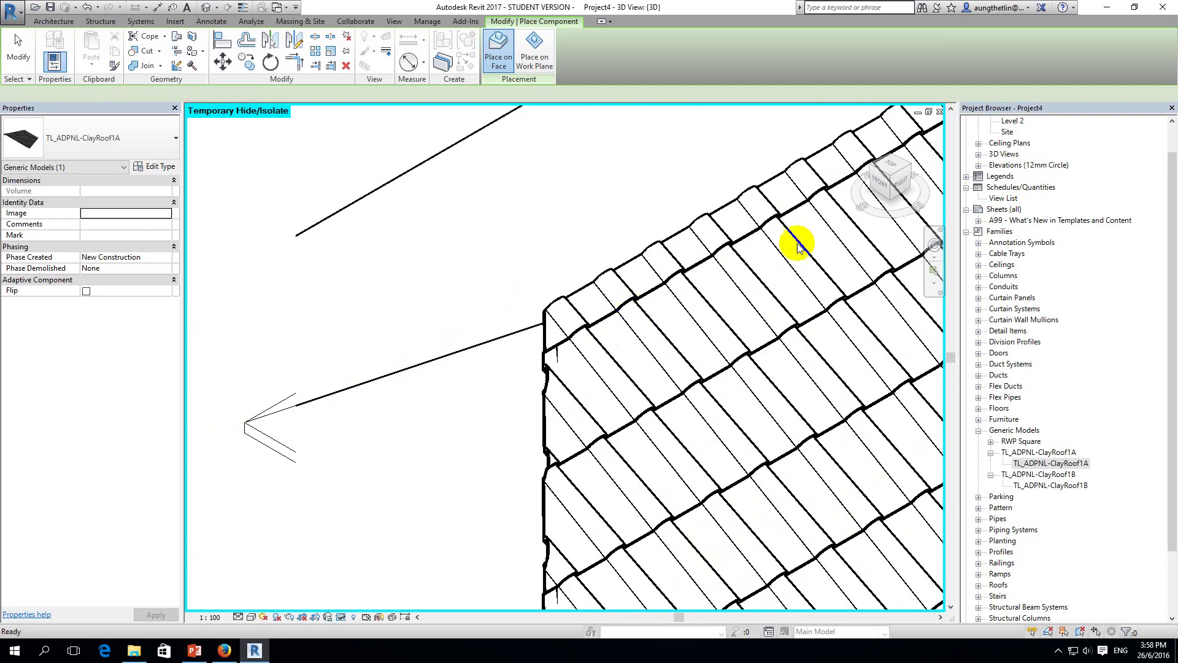
key(Escape)
scroll(789, 245, down, 2)
key(Escape)
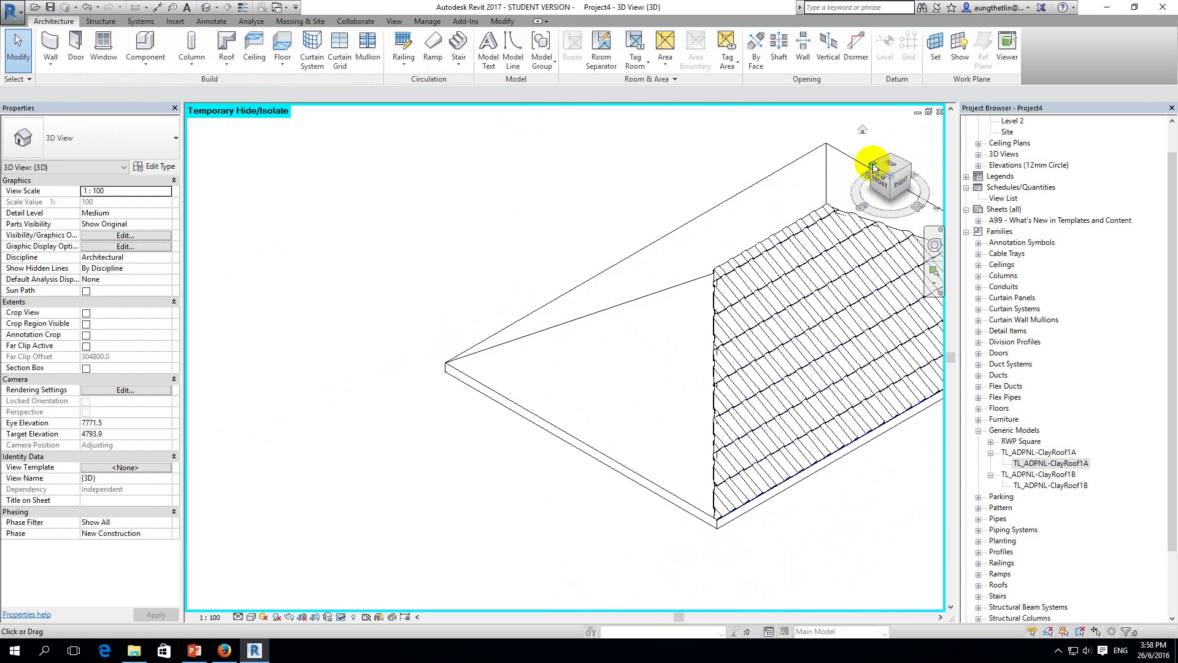
Orbit to a back-left view and temporarily hide the ClayRoof1A panel.
click(867, 164)
drag(867, 164, 733, 235)
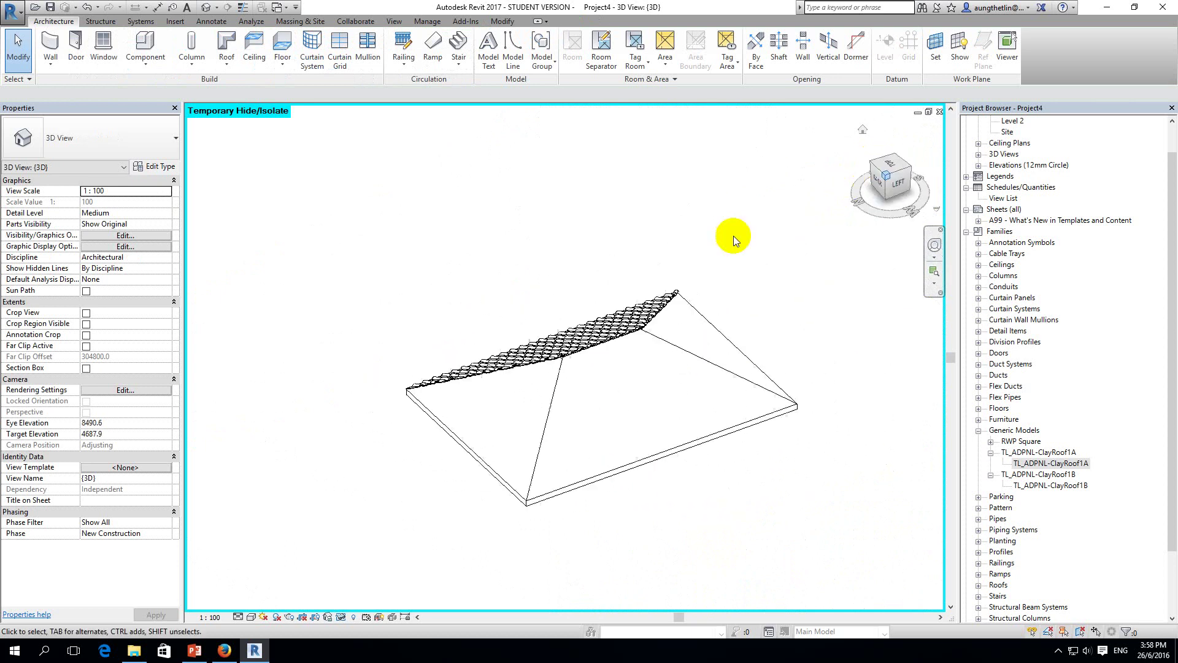
click(632, 274)
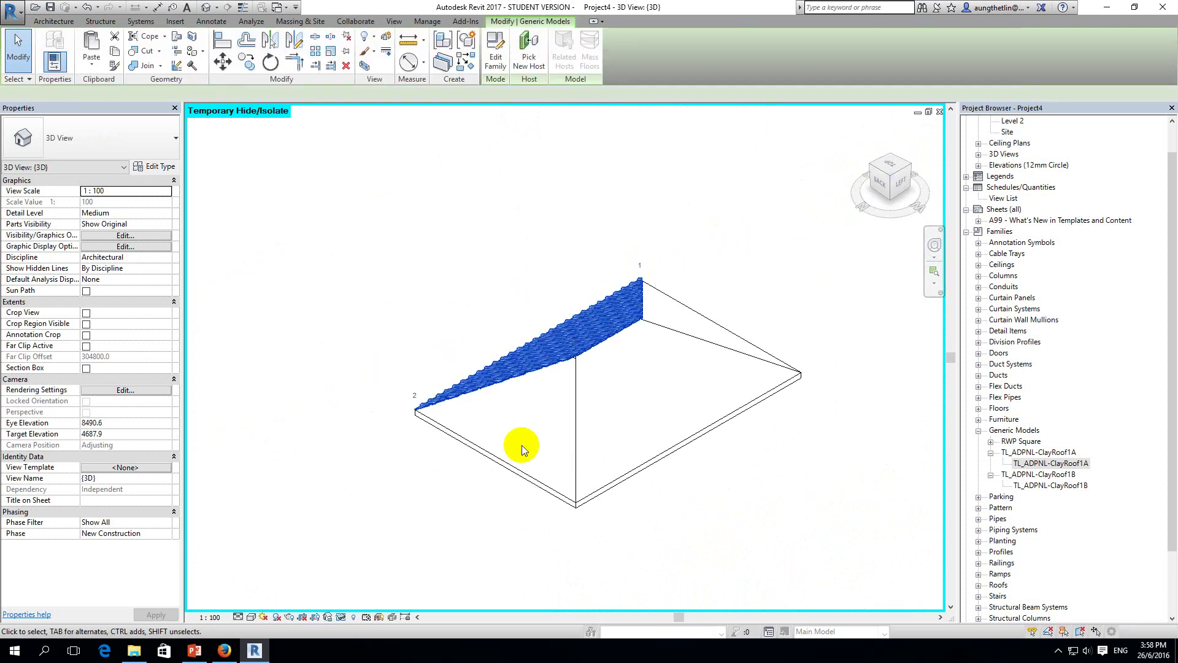
click(340, 618)
click(368, 586)
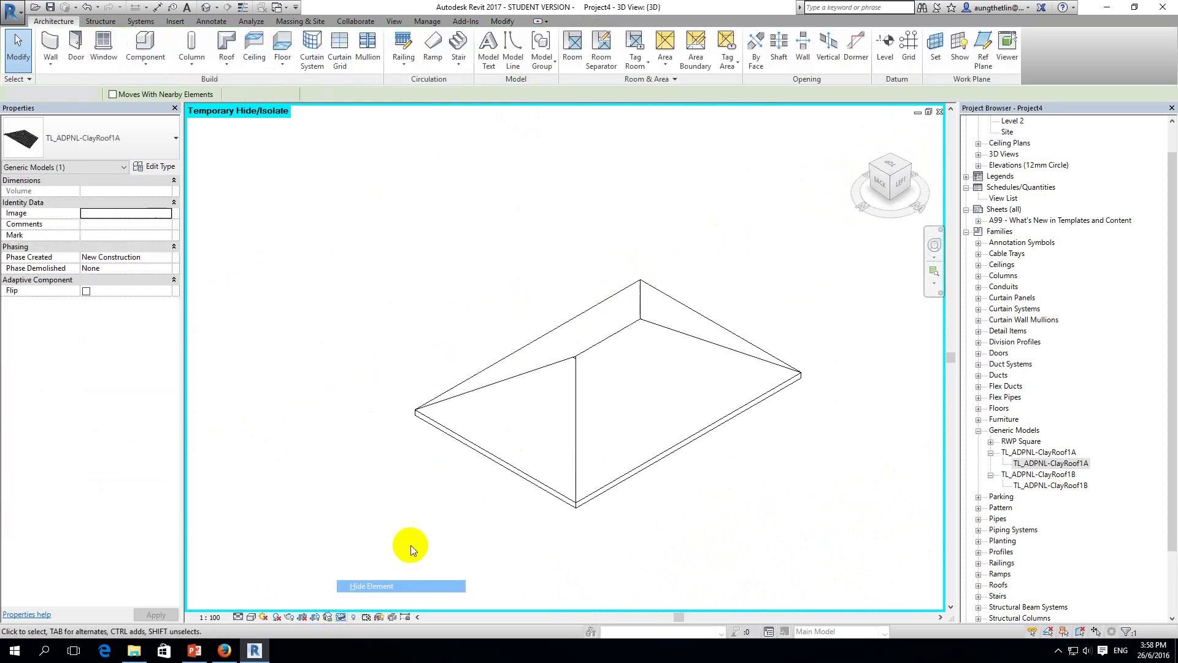
click(1077, 486)
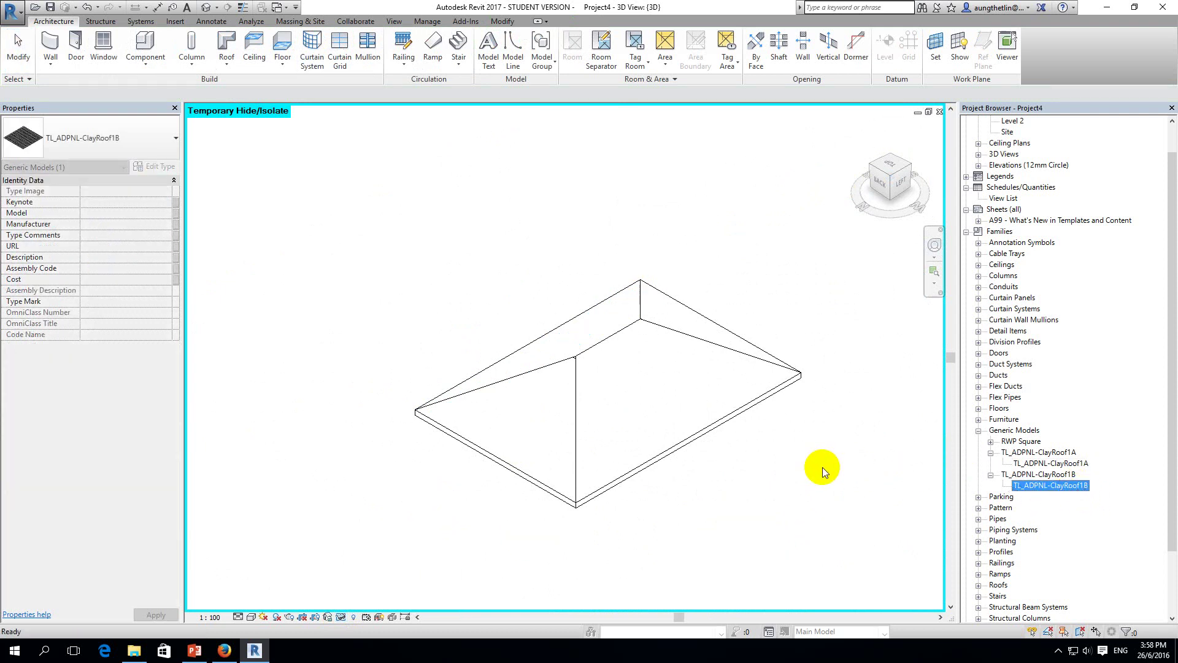
Start a TL_ADPNL-ClayRoof1B panel from the roof corner to the ridge point.
drag(862, 477, 824, 469)
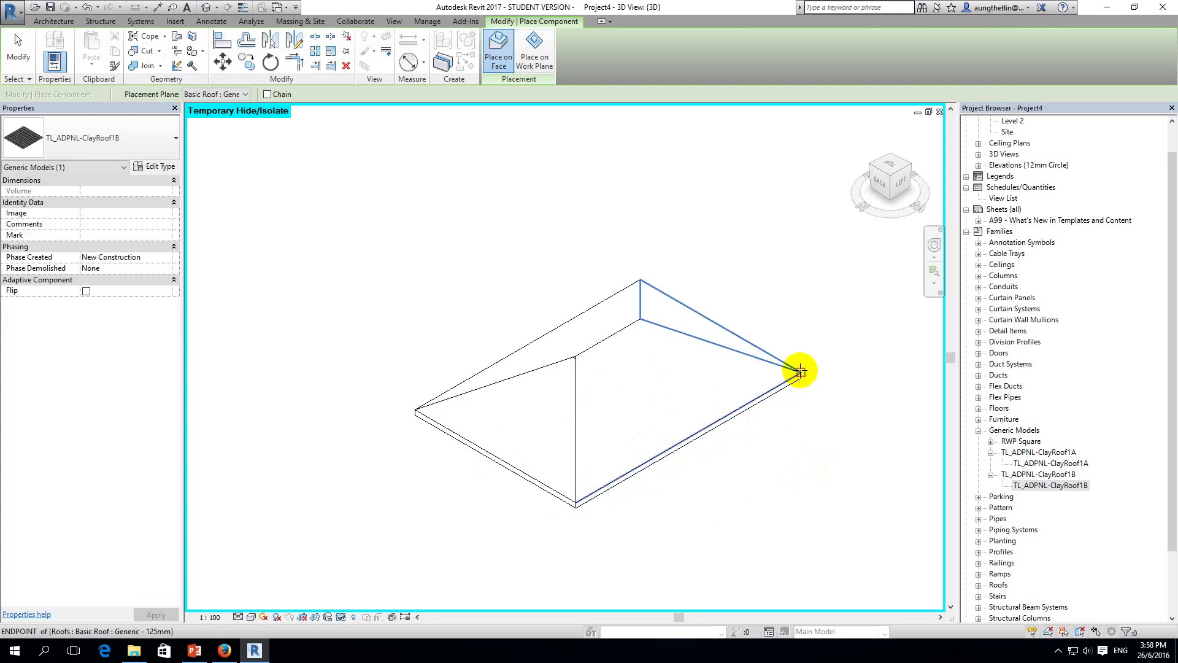
click(800, 371)
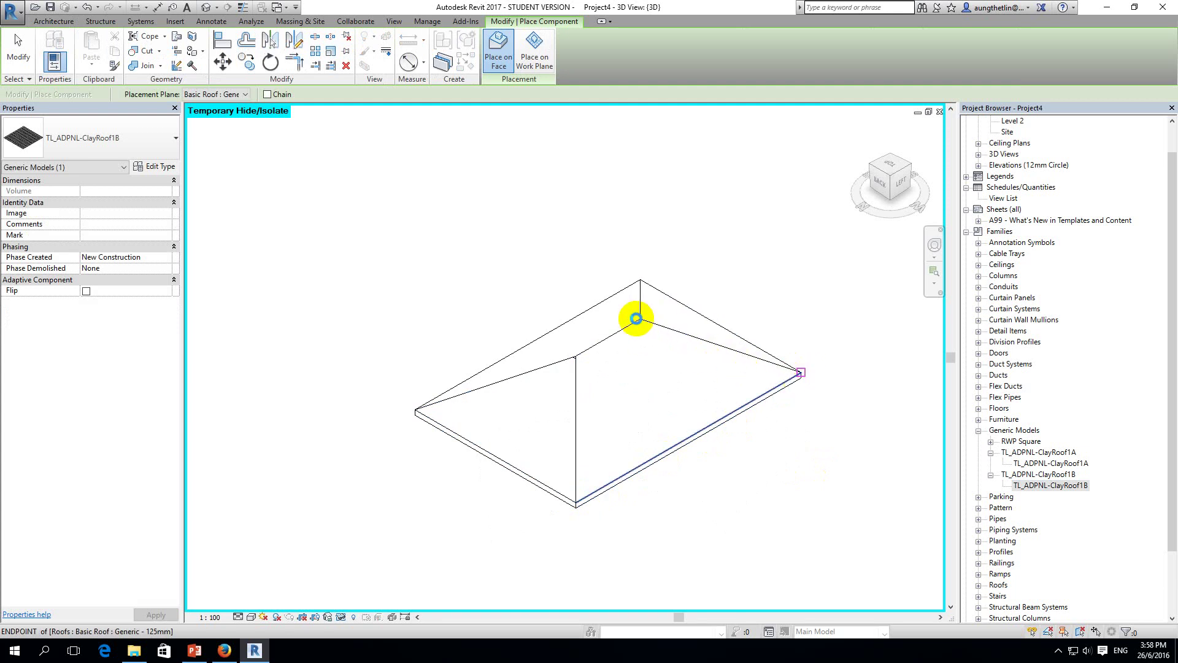
click(636, 319)
click(639, 319)
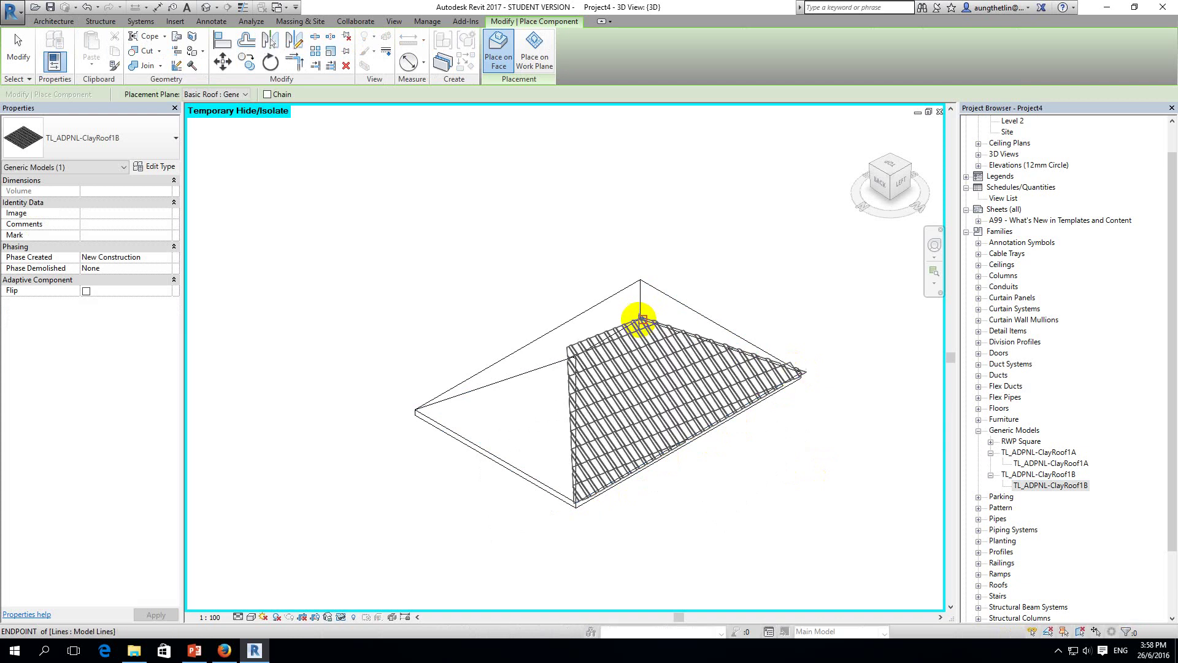
scroll(639, 319, up, 2)
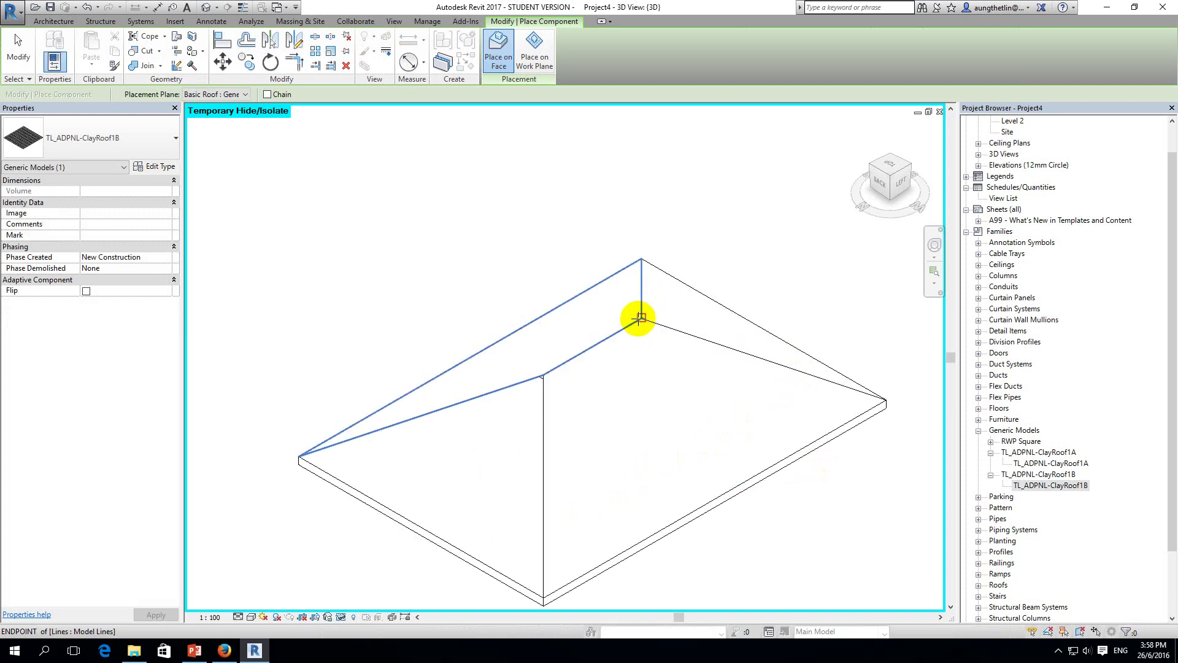
scroll(639, 317, up, 2)
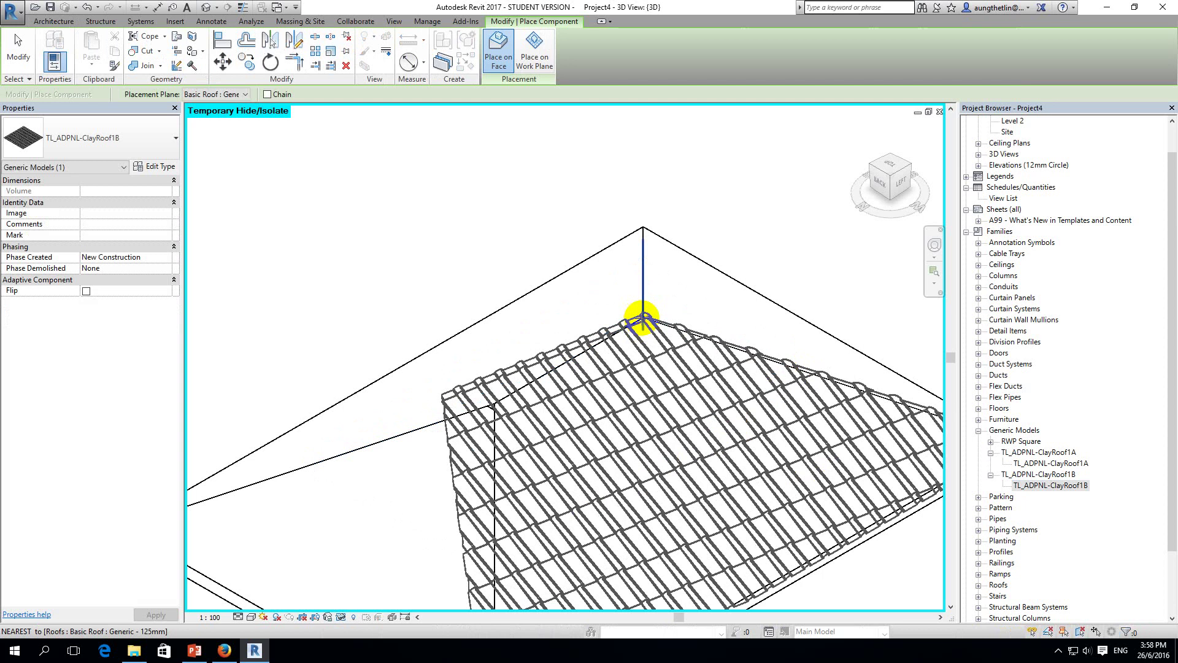
scroll(642, 318, up, 3)
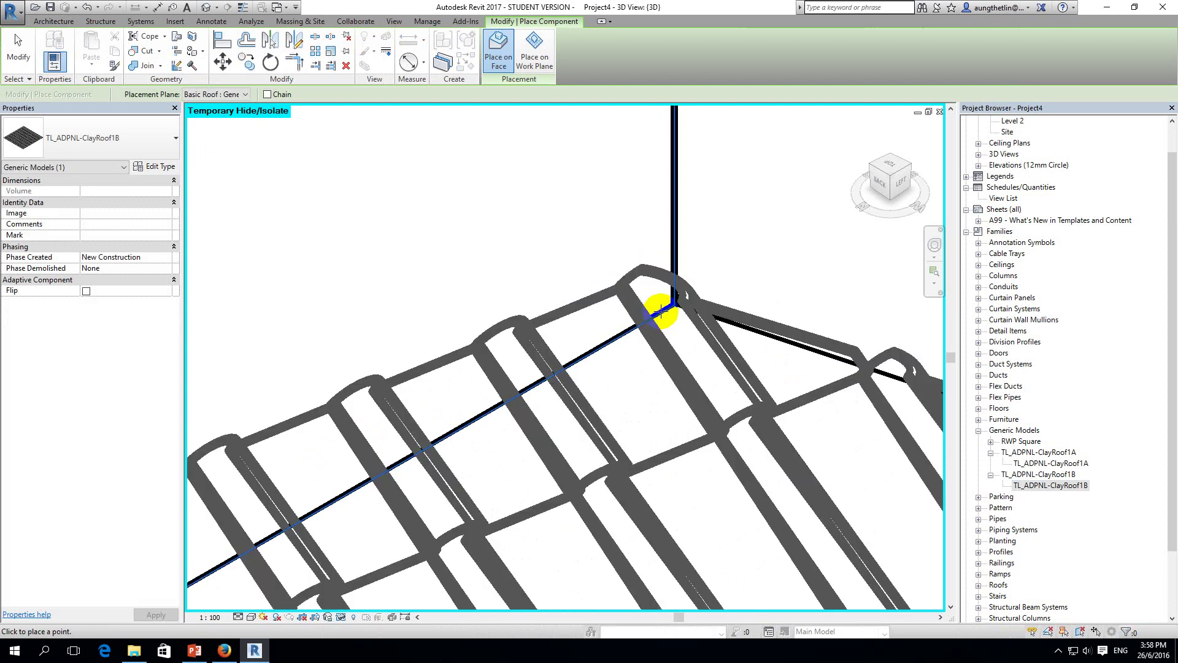
middle_drag(659, 313, 717, 284)
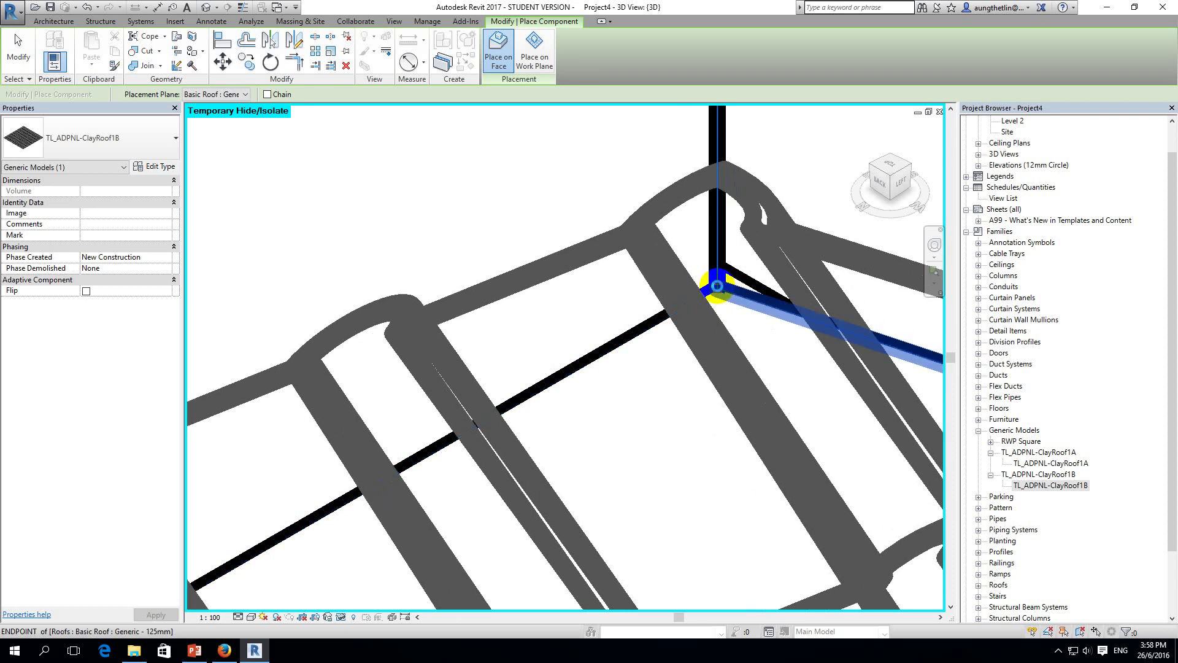
click(717, 286)
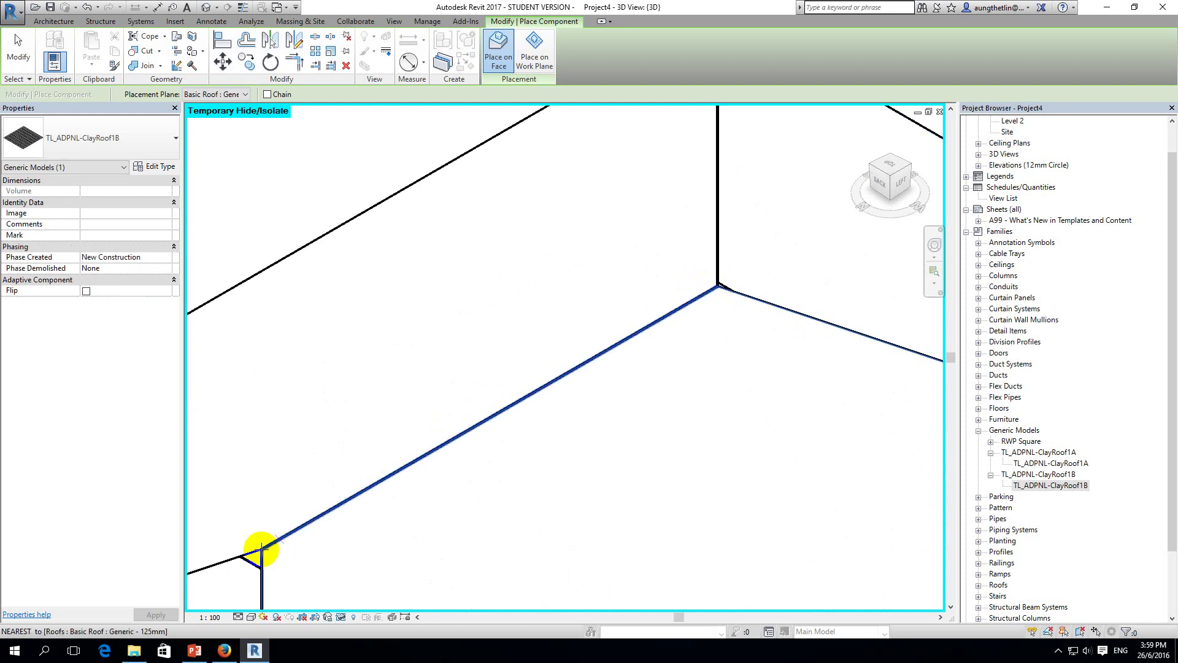
Fix the ClayRoof1B panel's corner and second points so it covers the long face.
click(263, 548)
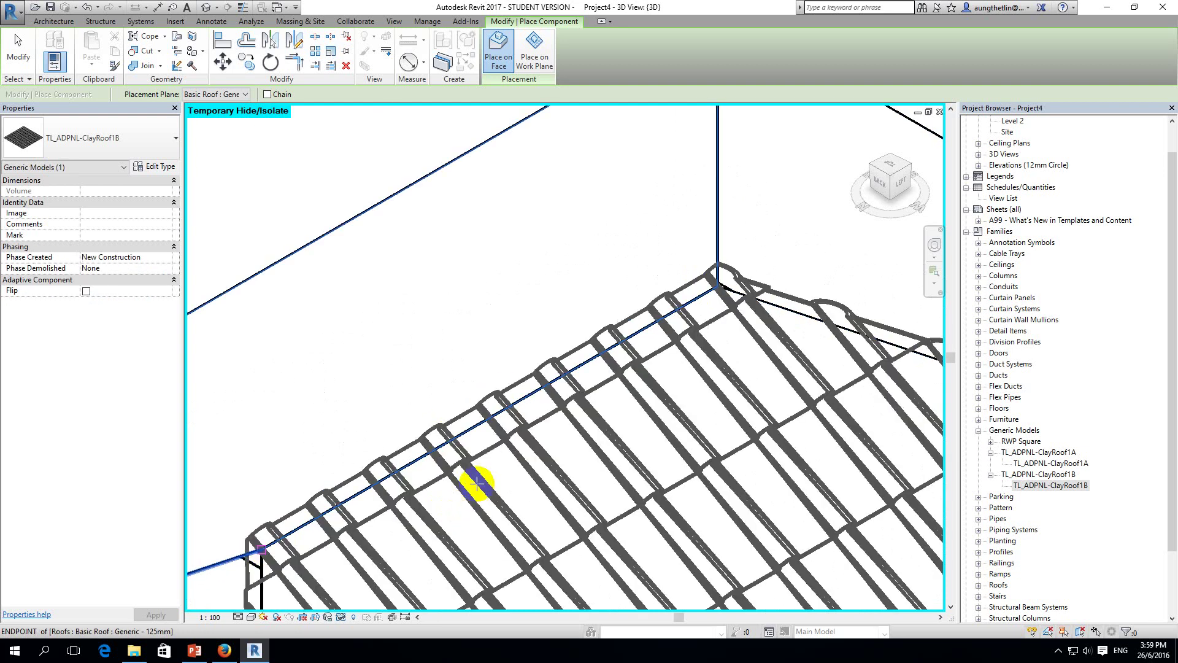
click(476, 483)
scroll(478, 481, down, 3)
scroll(474, 481, down, 2)
scroll(540, 442, up, 2)
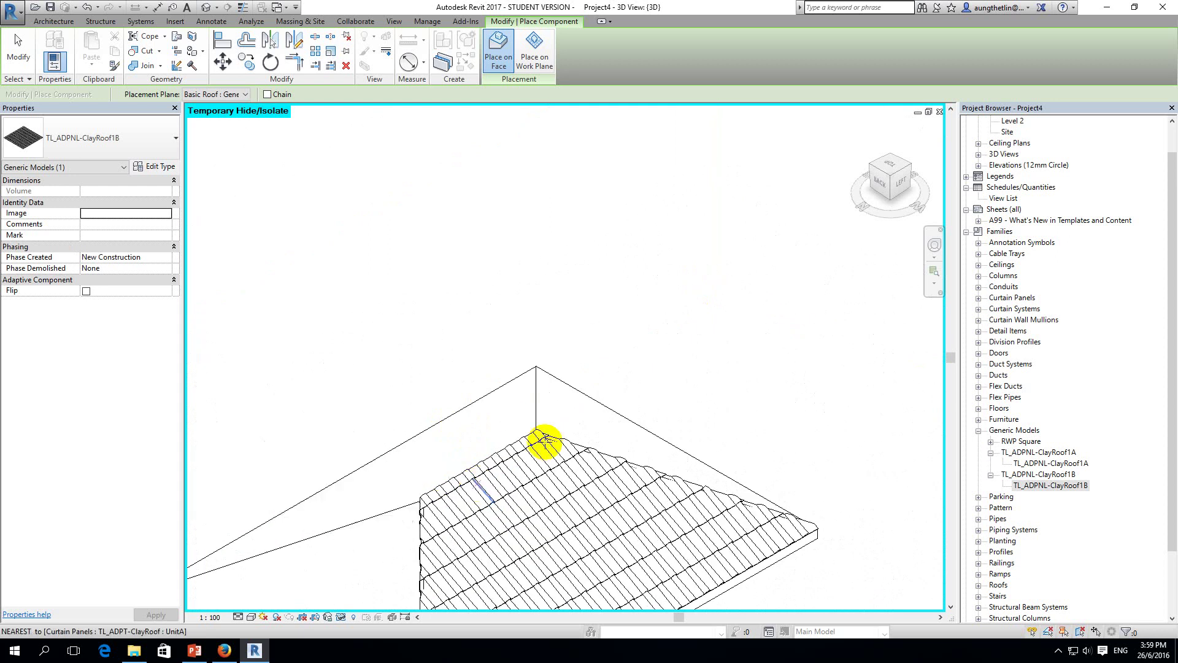
scroll(479, 442, up, 3)
key(Escape)
key(Escape)
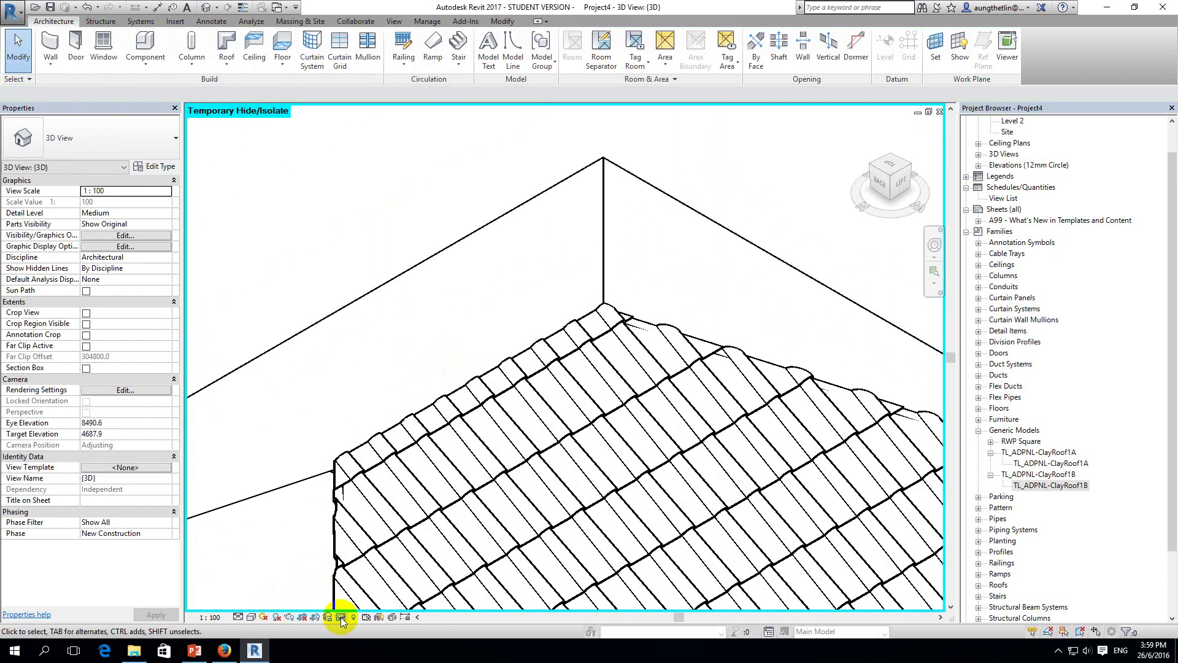
Restore all temporarily hidden roof elements and switch the view to Shaded.
click(340, 617)
click(358, 605)
scroll(381, 336, down, 2)
scroll(382, 336, down, 2)
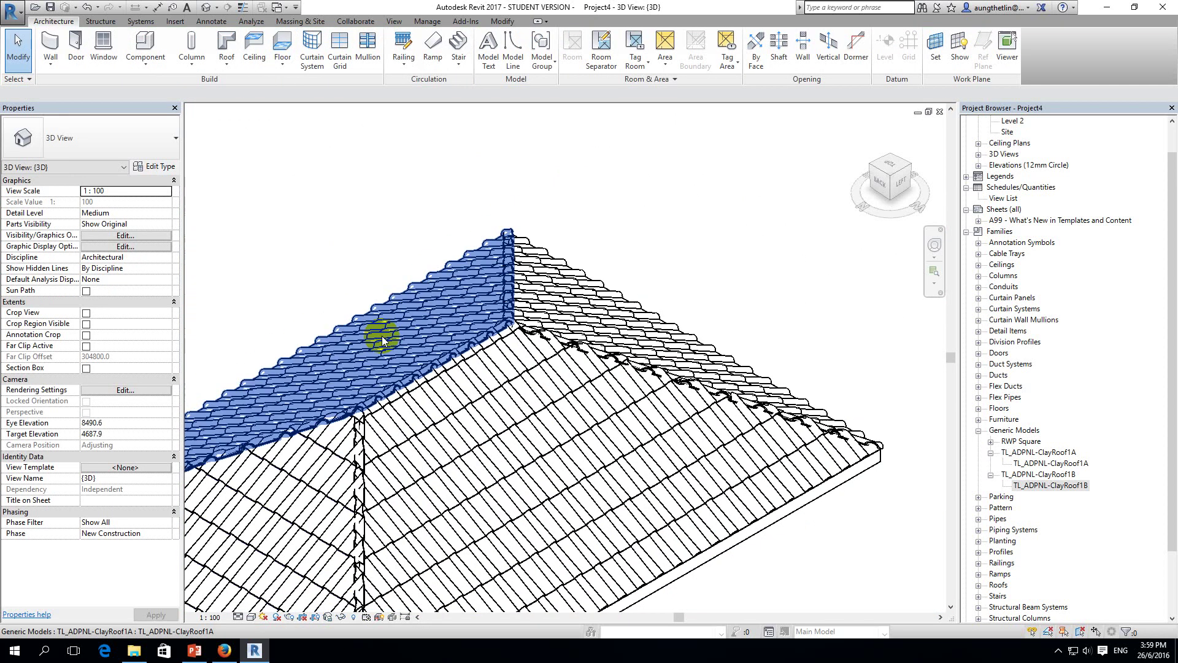
scroll(555, 439, down, 1)
scroll(671, 473, down, 1)
scroll(754, 540, down, 1)
scroll(755, 539, down, 1)
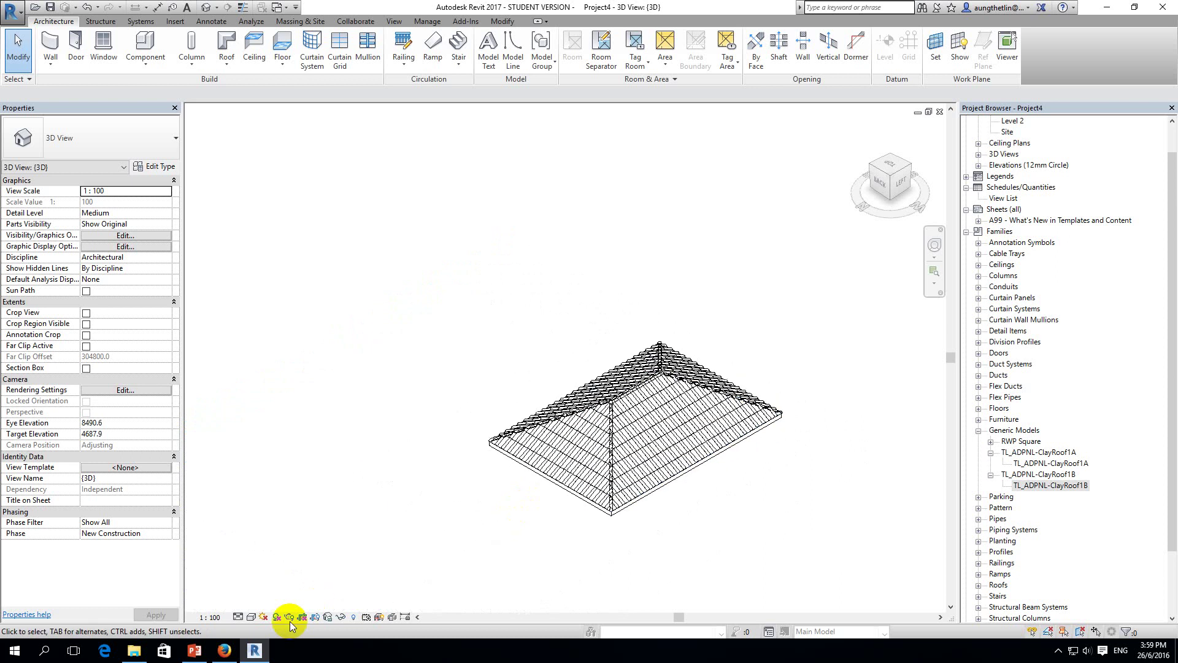
click(249, 617)
click(270, 568)
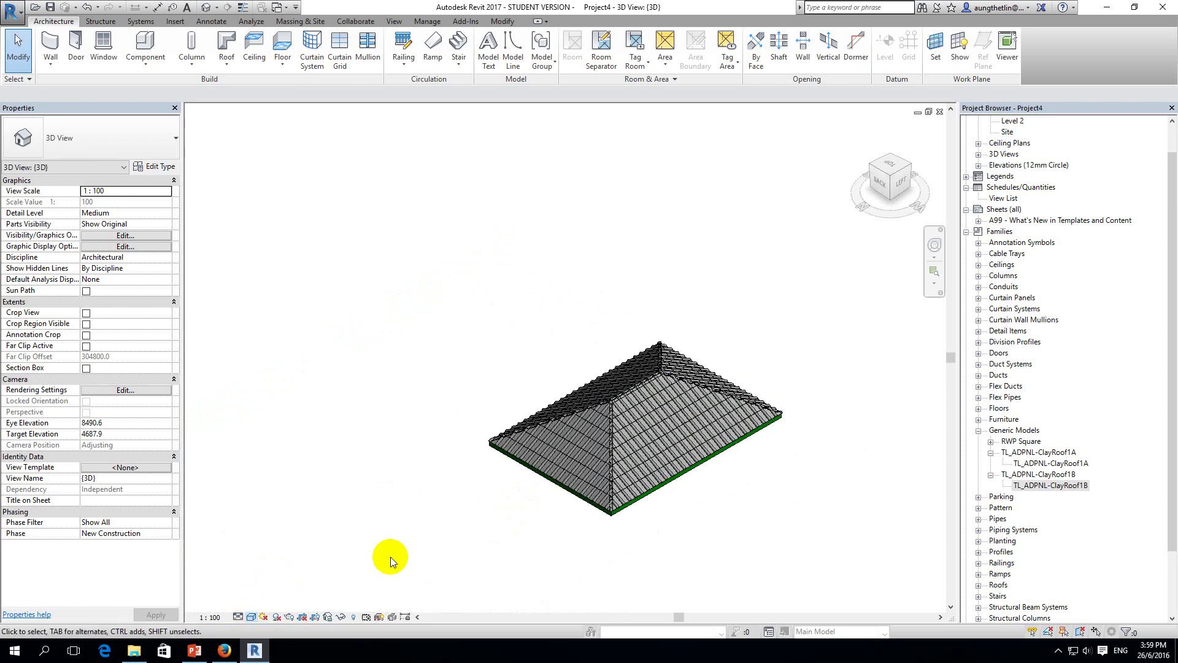
Check ClayRoof1A type settings, then expand Curtain Panels > TL_ADPT-ClayRoof to list UnitA and UnitB.
double_click(1049, 464)
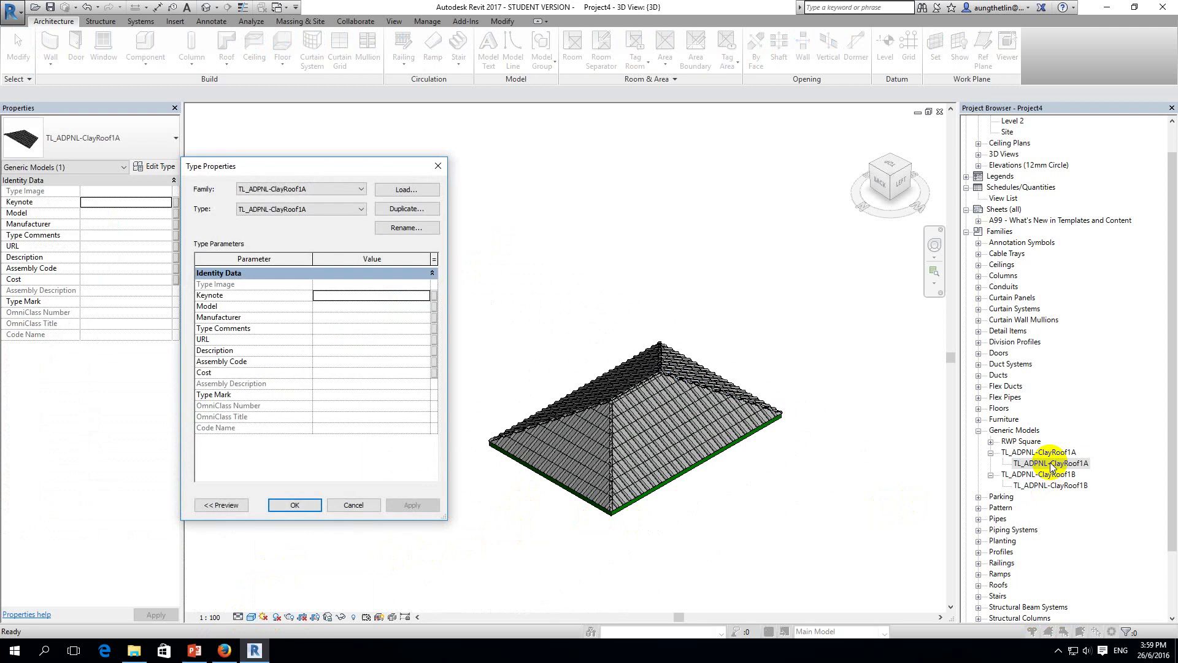
click(438, 168)
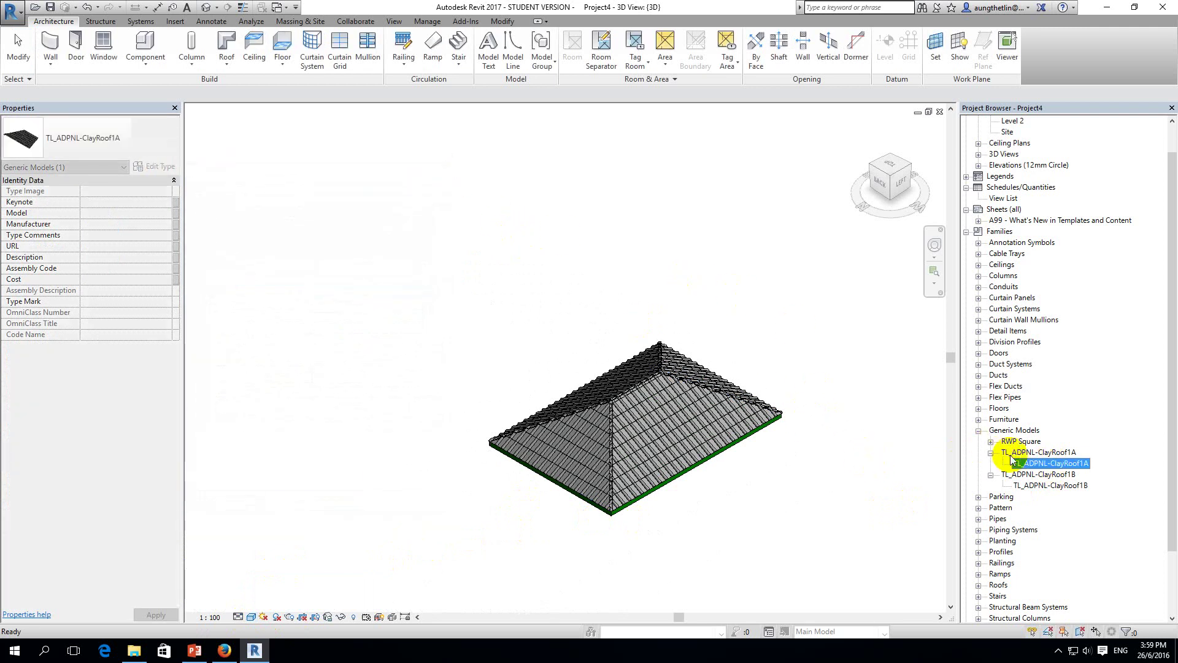
click(991, 442)
click(990, 442)
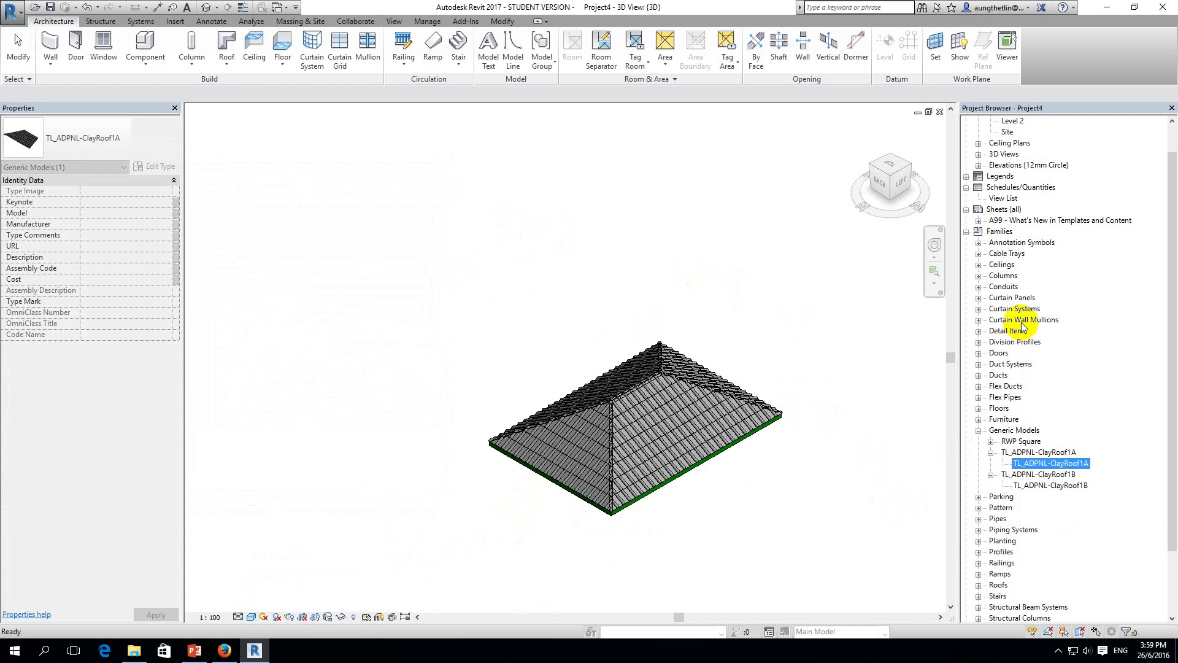
click(978, 298)
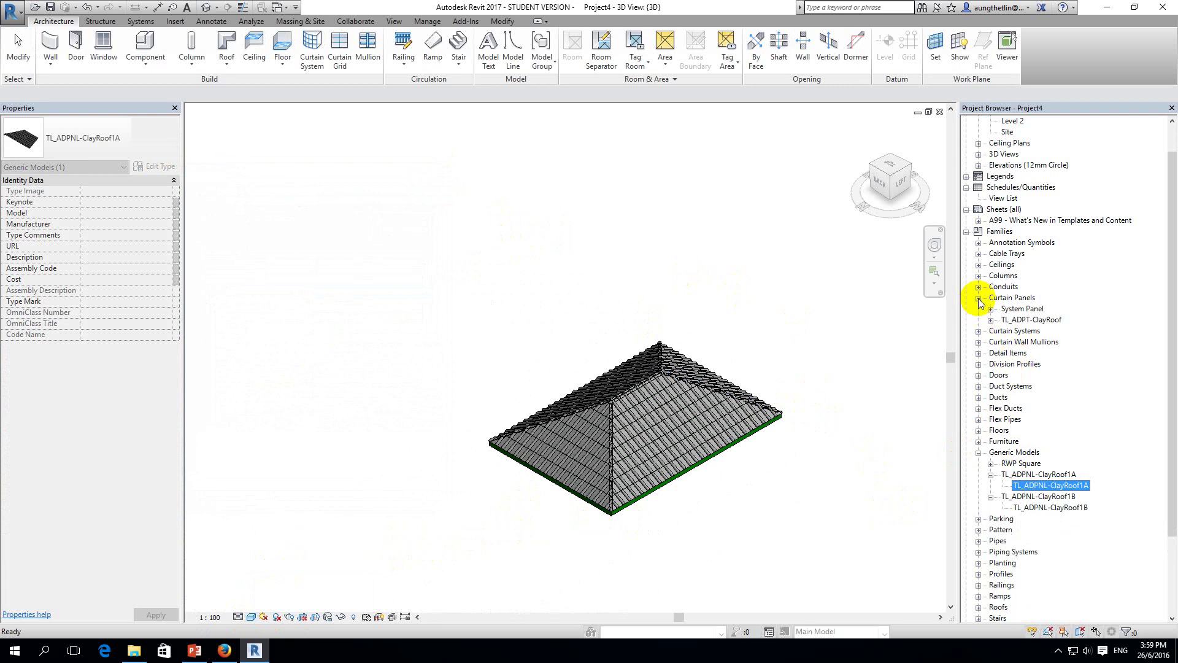
click(990, 320)
For UnitA's ClayTileRoof_Mat, duplicate the Default material as TL-ClayTileRoof-Dark Orange.
double_click(1022, 330)
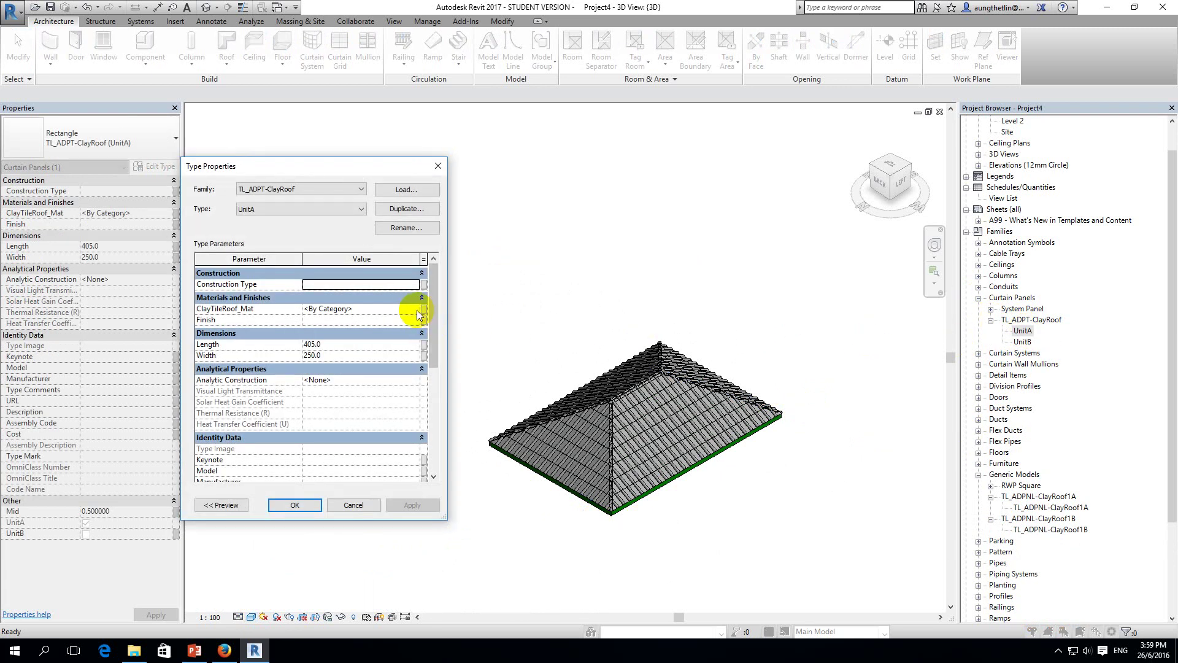
click(420, 309)
click(422, 310)
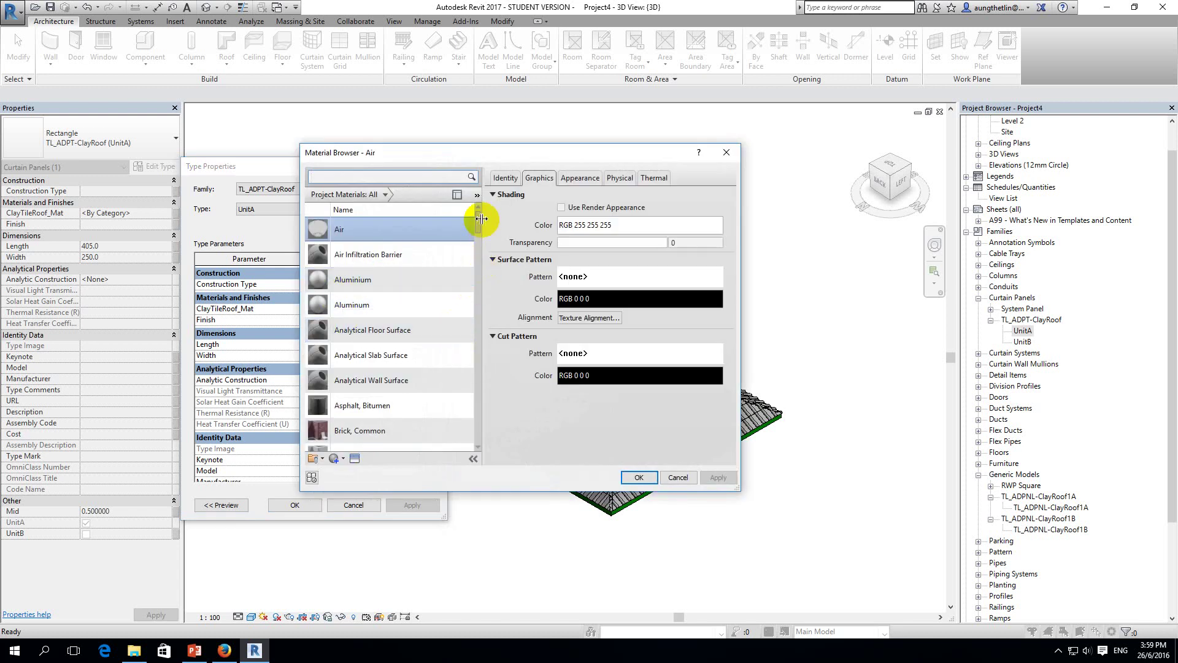
drag(477, 228, 476, 286)
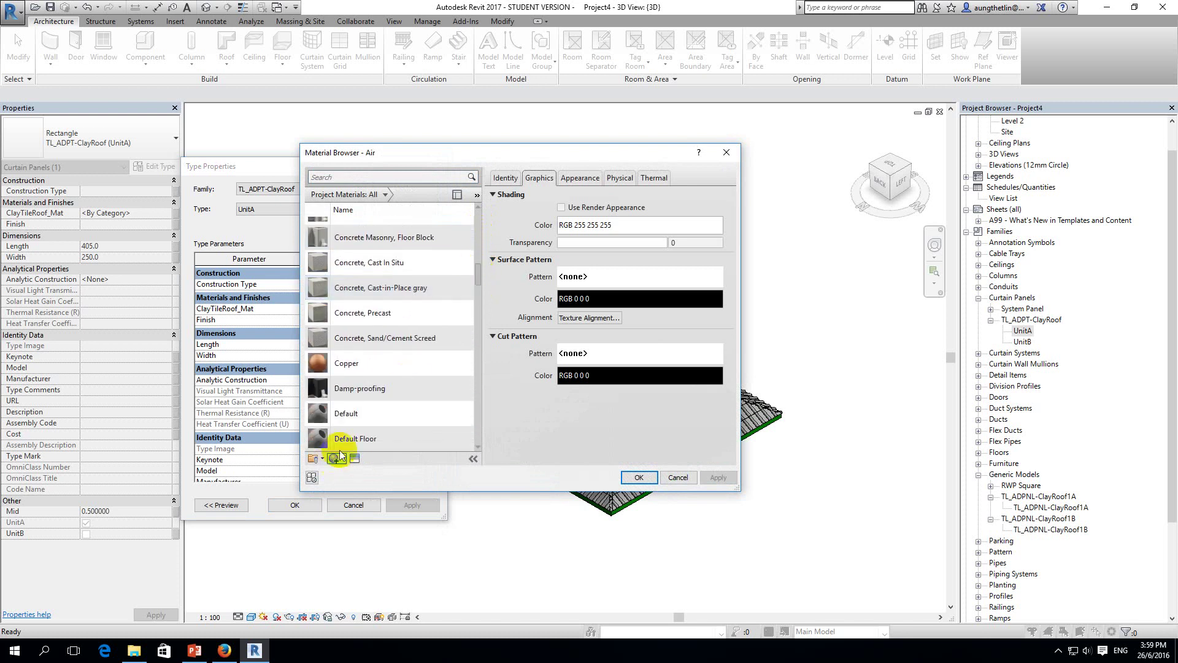
right_click(353, 415)
click(378, 434)
text(TL-ClayTileRoof-Dark Or)
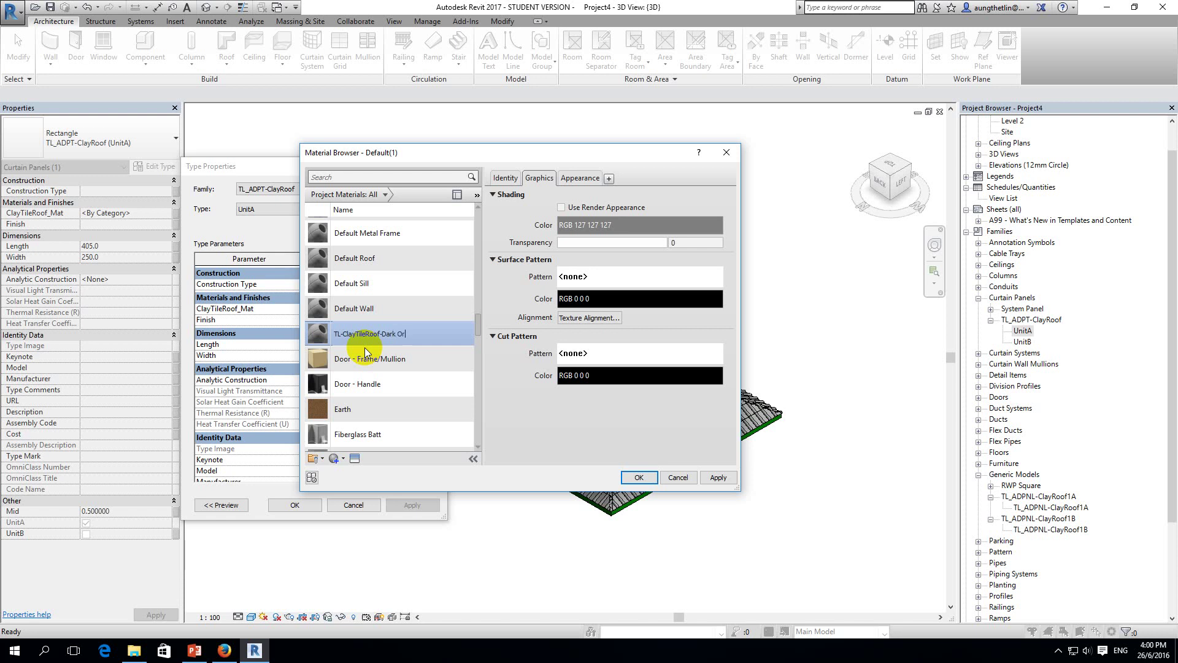
text(ange)
Set the new material's shading colour to RGB 196-98-0 and accept it for the panel.
click(643, 224)
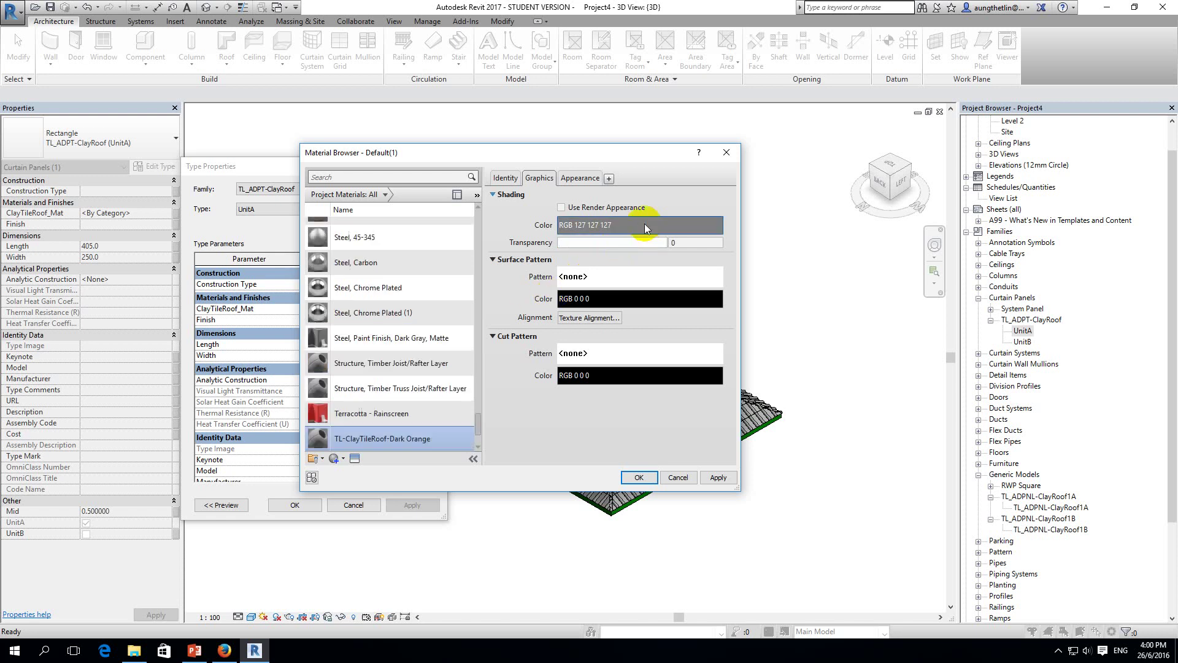
click(407, 274)
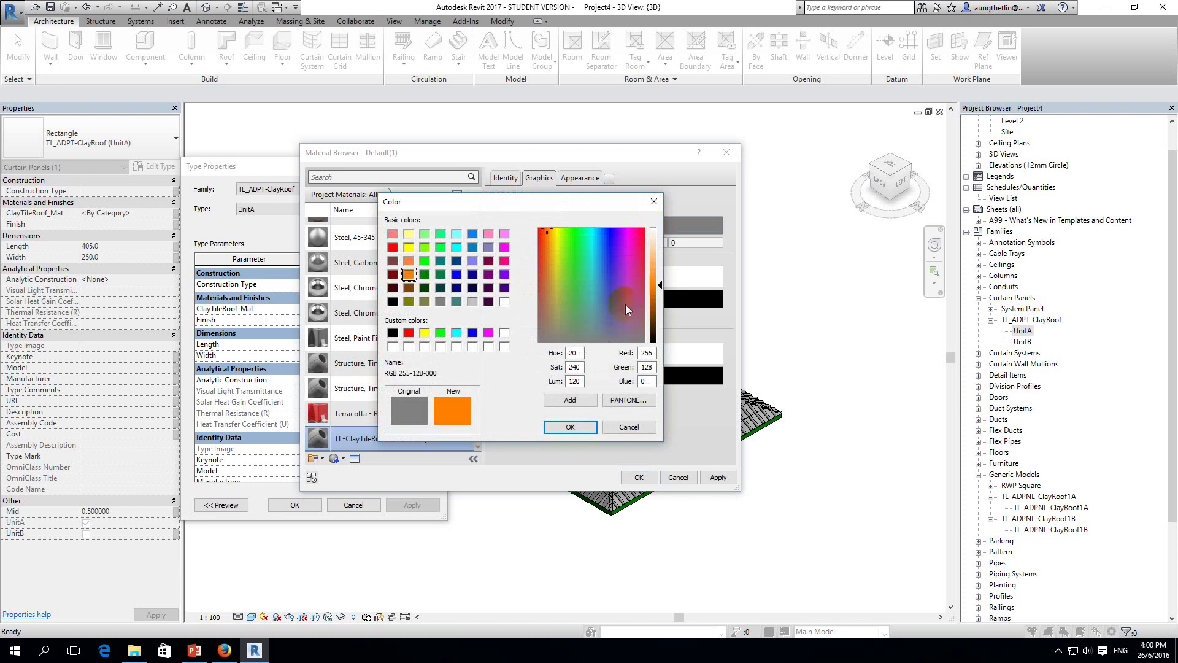
drag(656, 289, 659, 295)
drag(660, 299, 660, 302)
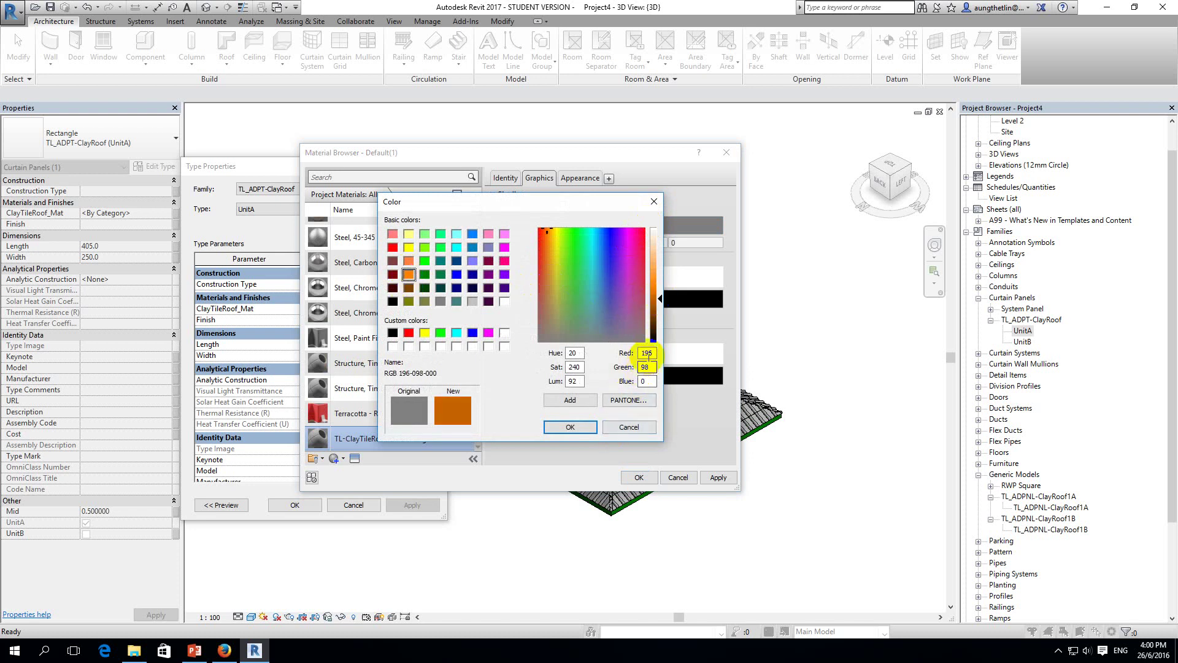
click(577, 428)
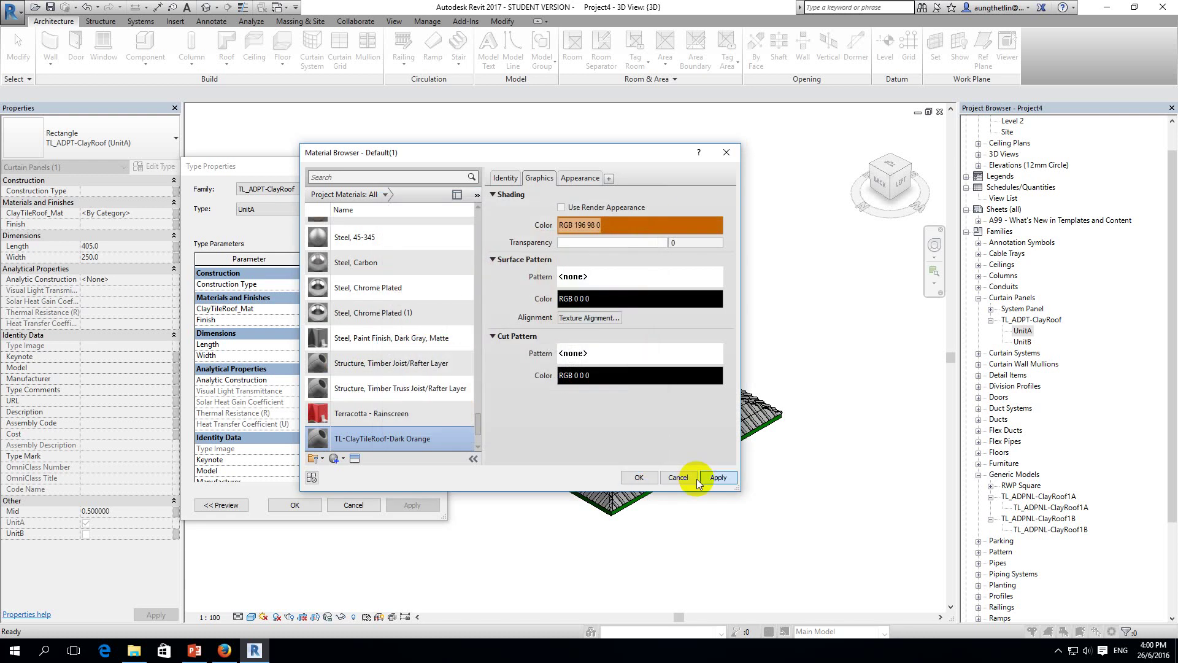
click(715, 477)
click(639, 477)
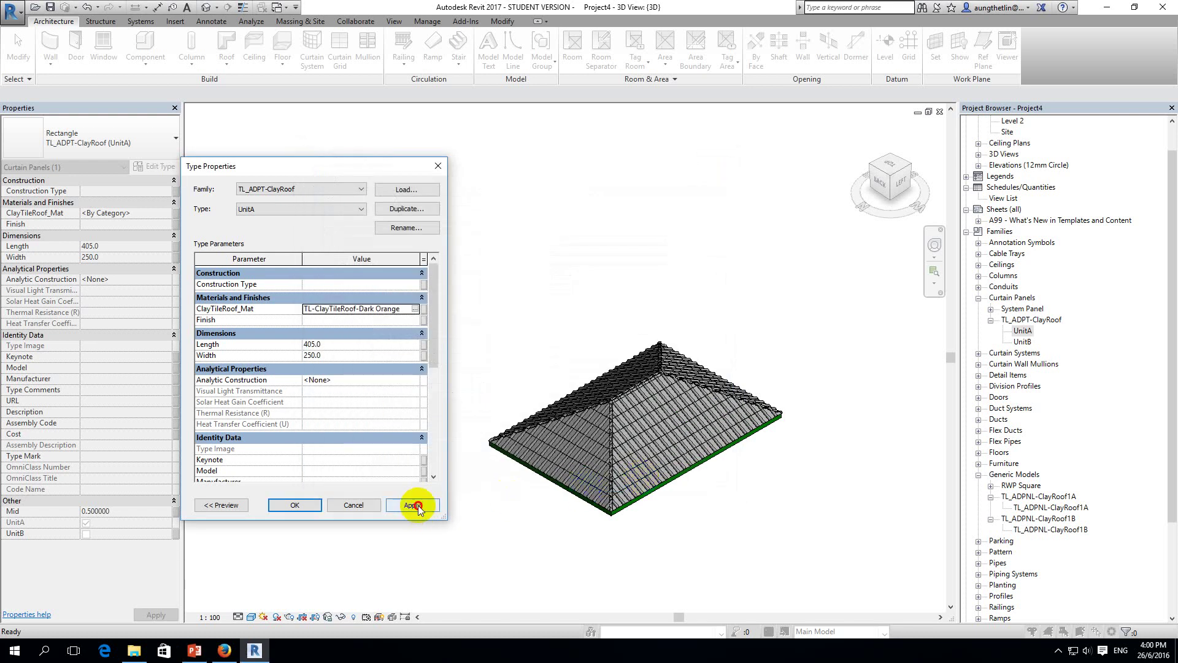
Apply the dark orange material to UnitA and close its type properties.
click(417, 506)
click(296, 506)
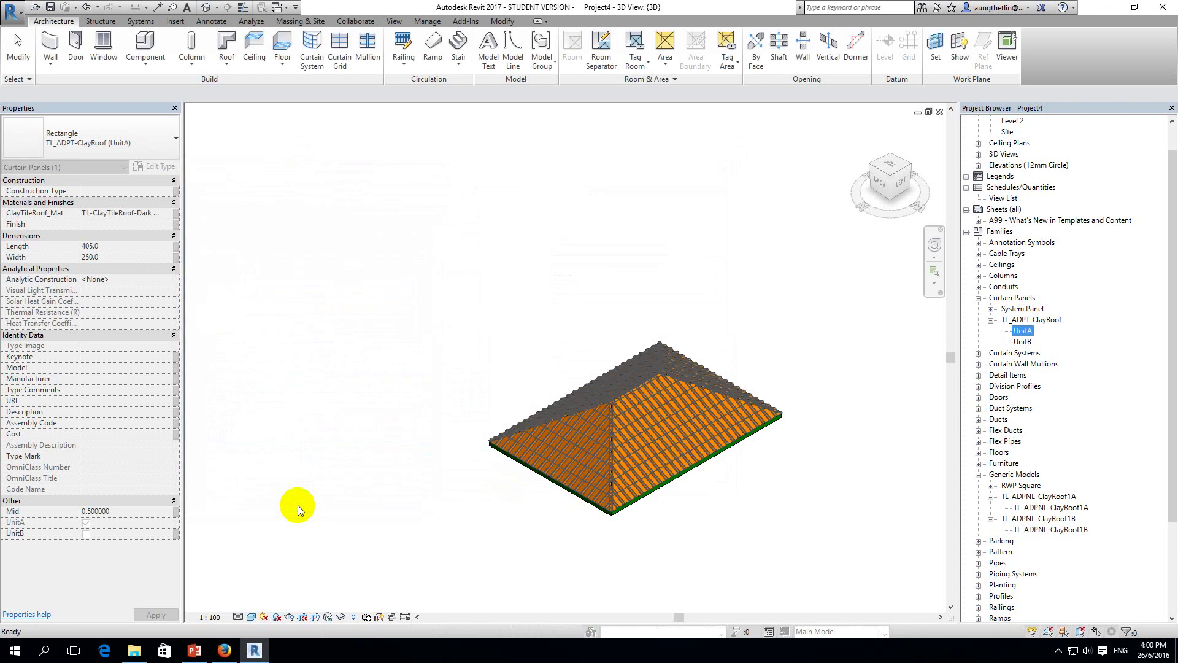
click(426, 402)
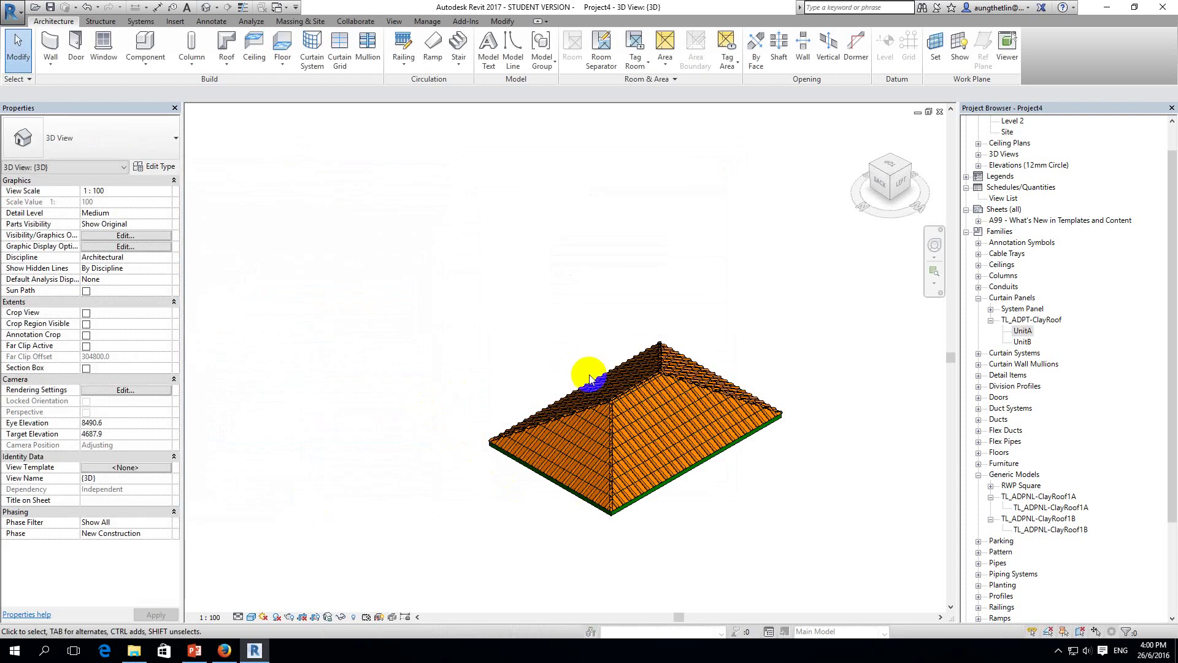
Switch to the ViewCube Top view to look straight down on the tiled roof.
scroll(712, 383, up, 3)
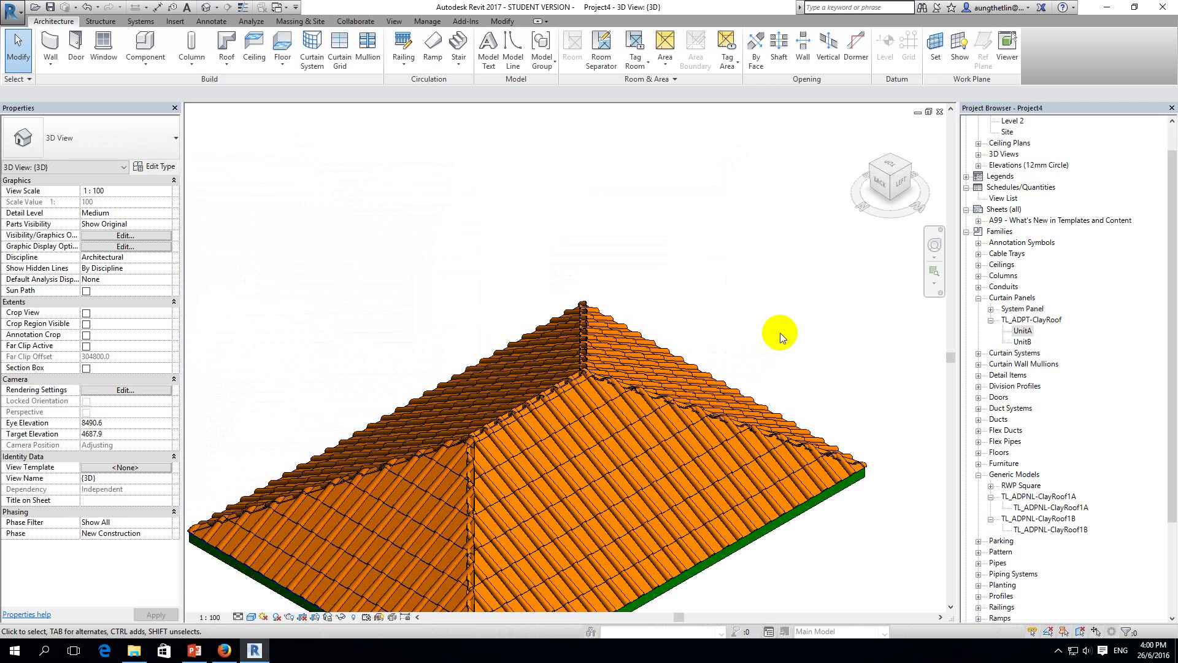
scroll(782, 327, down, 3)
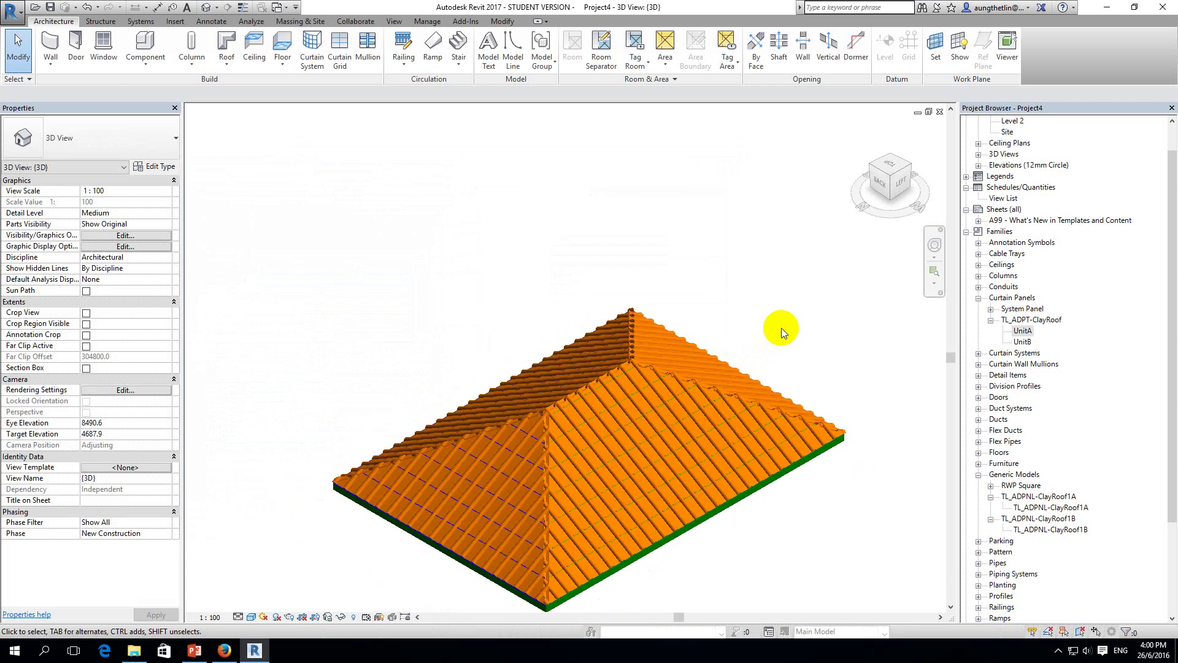
scroll(782, 328, up, 2)
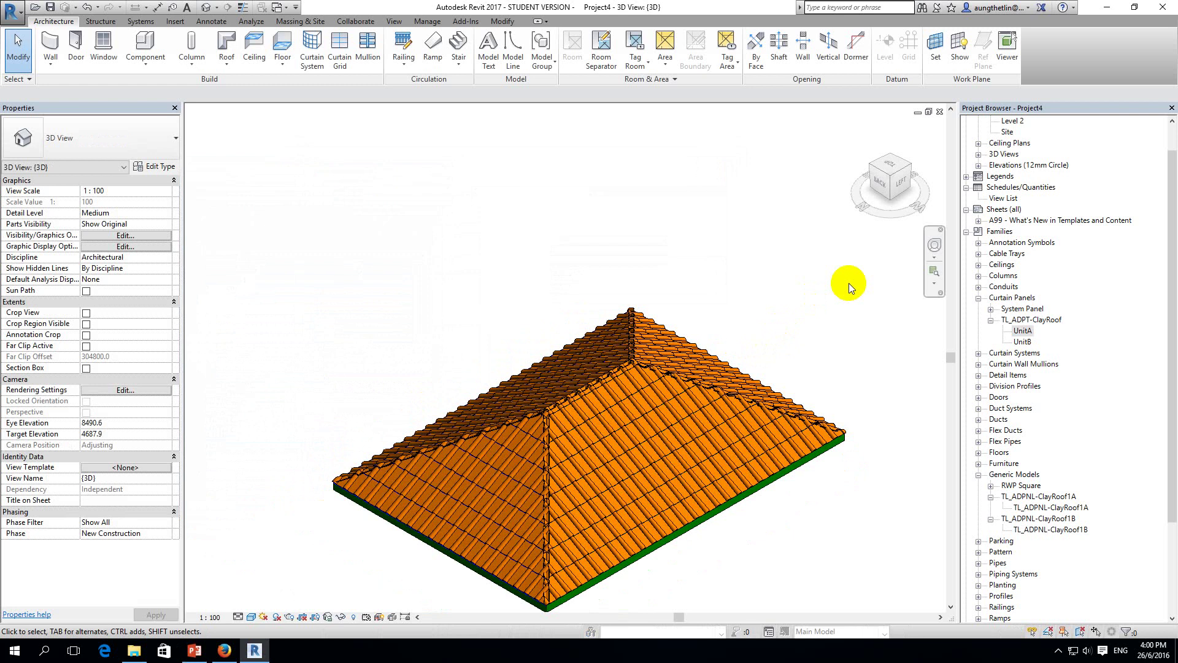
mouse_move(889, 177)
click(892, 169)
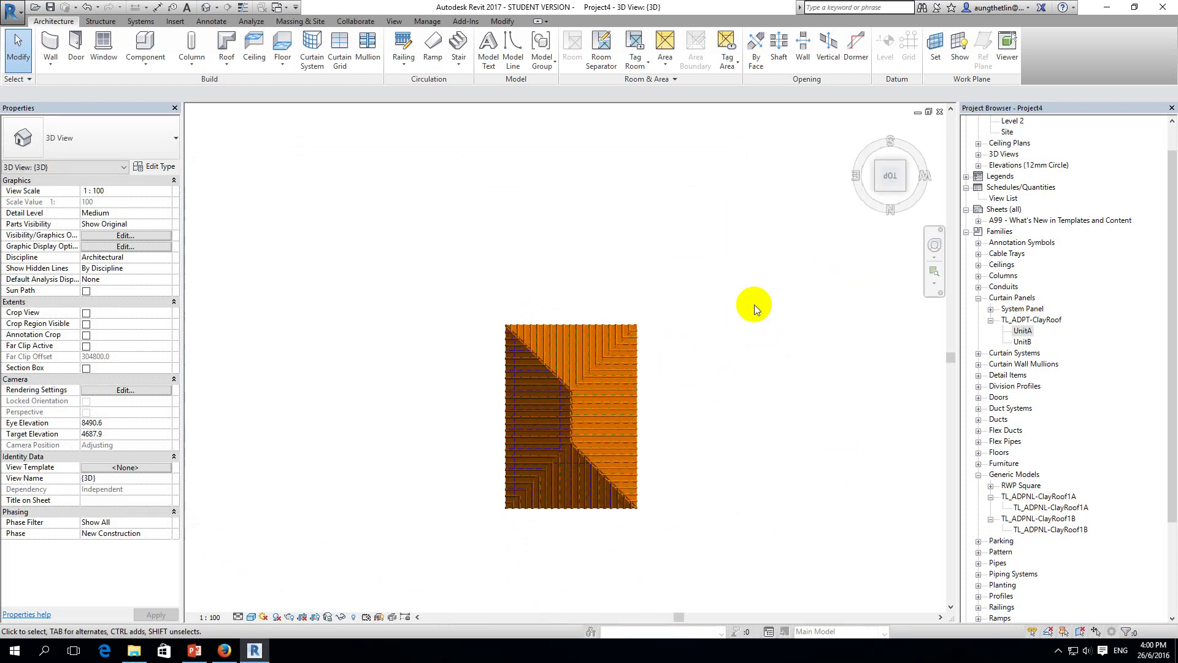
scroll(573, 396, up, 3)
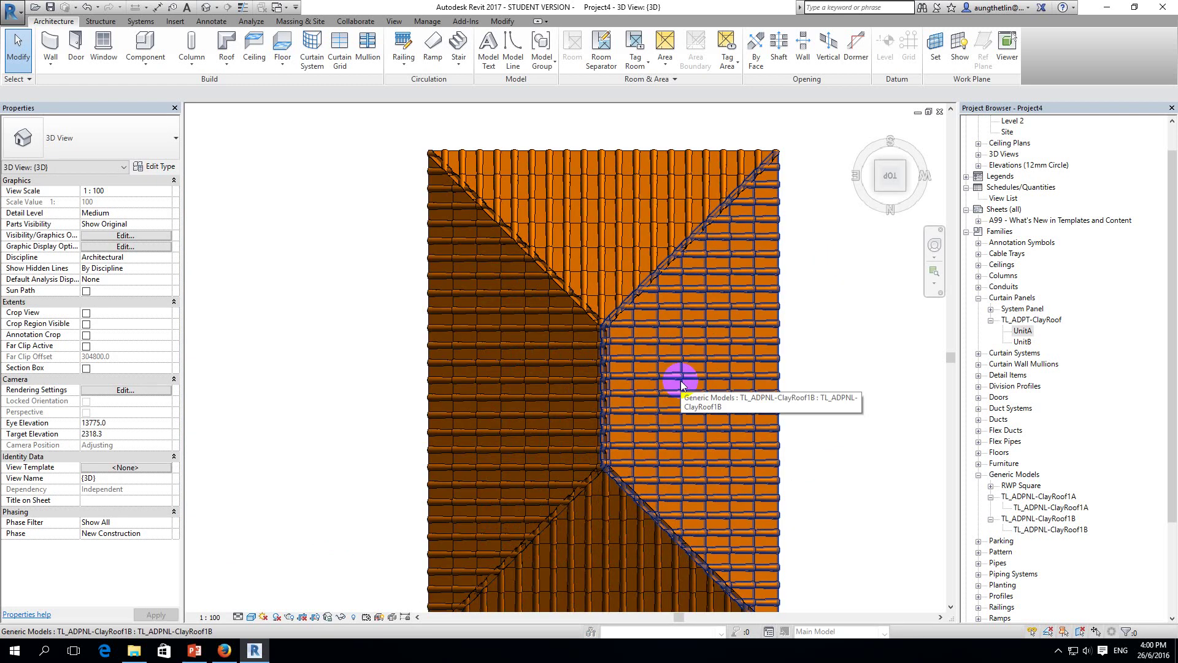
click(757, 392)
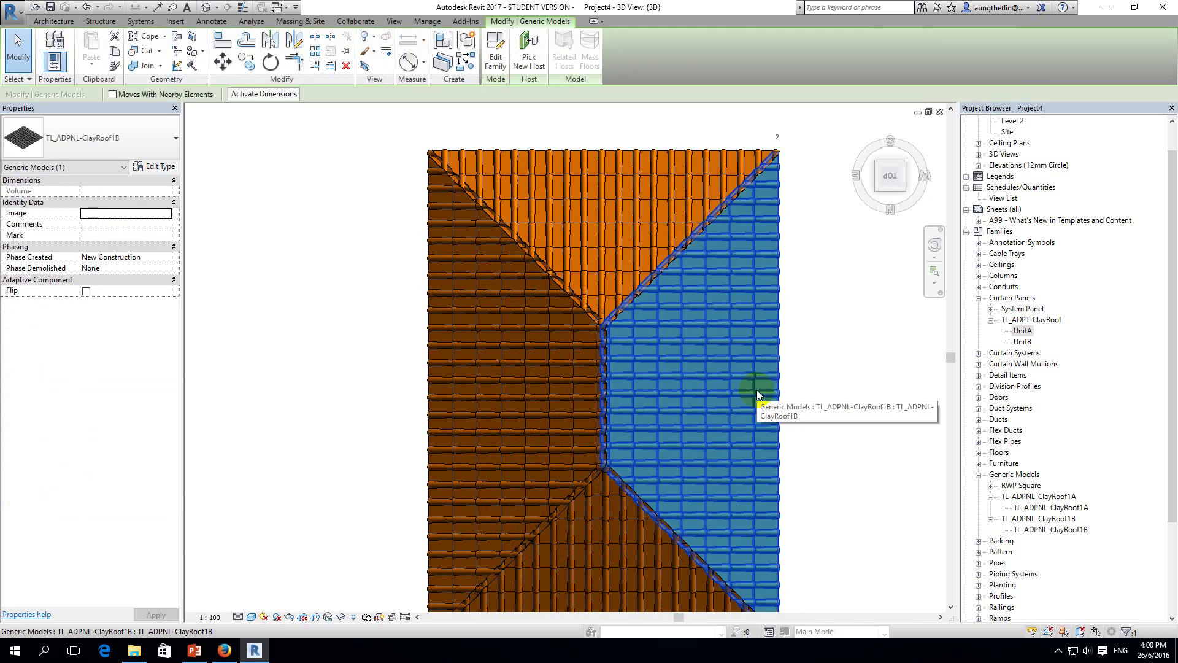
click(523, 365)
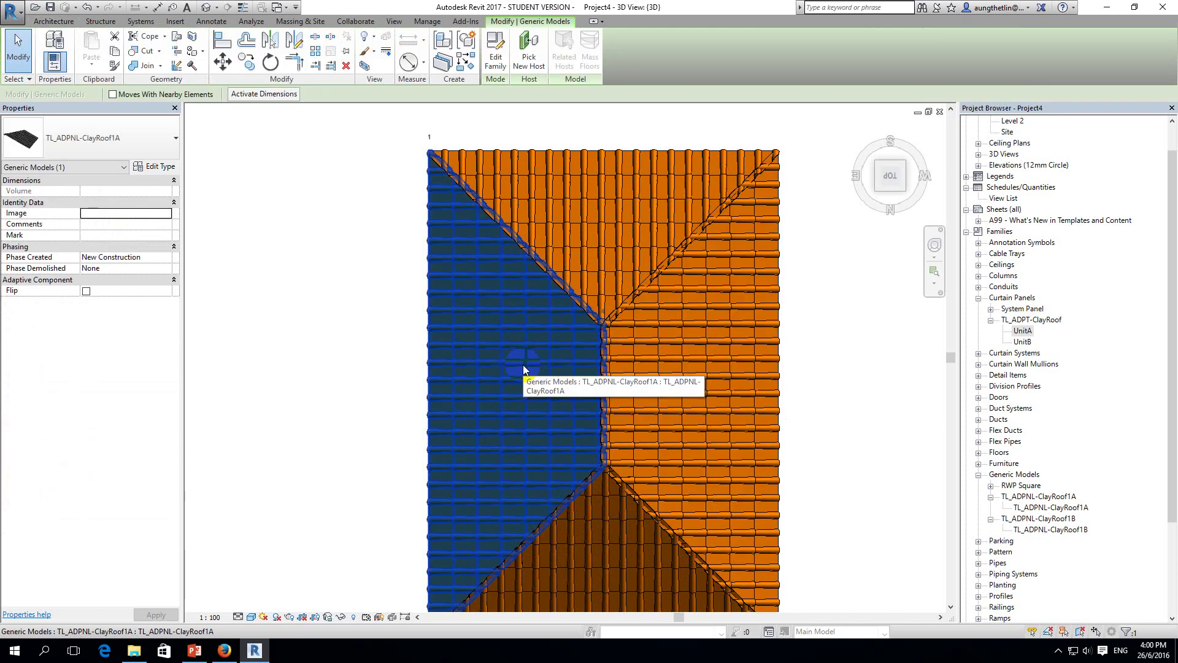
scroll(523, 364, up, 2)
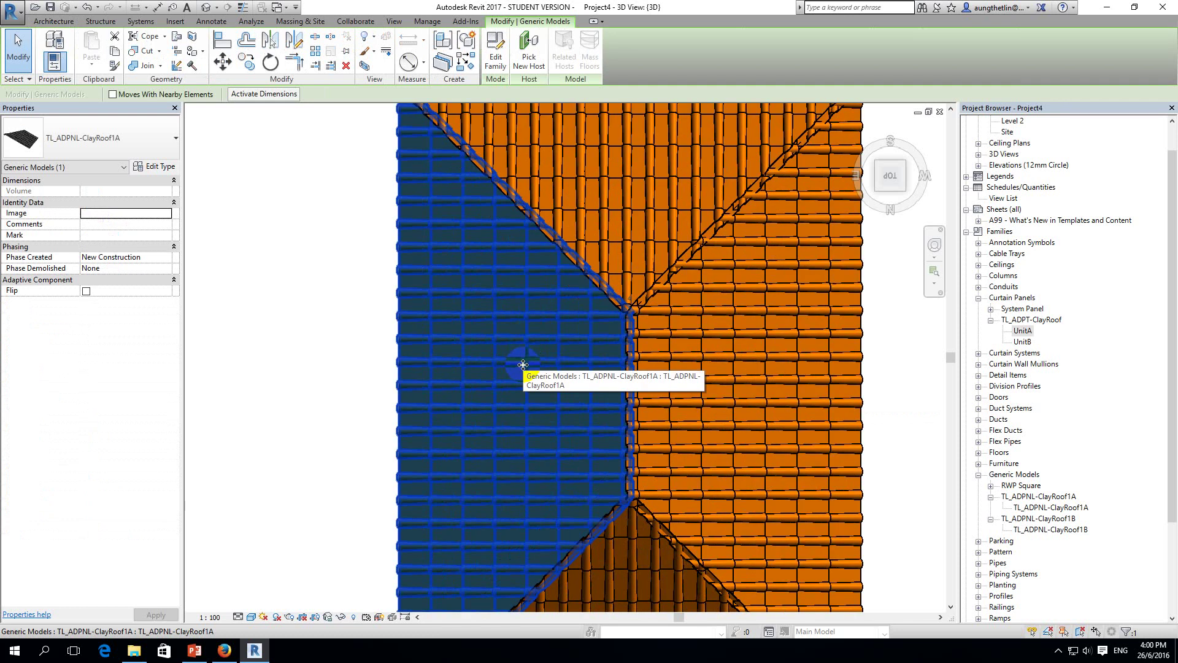
scroll(523, 365, down, 3)
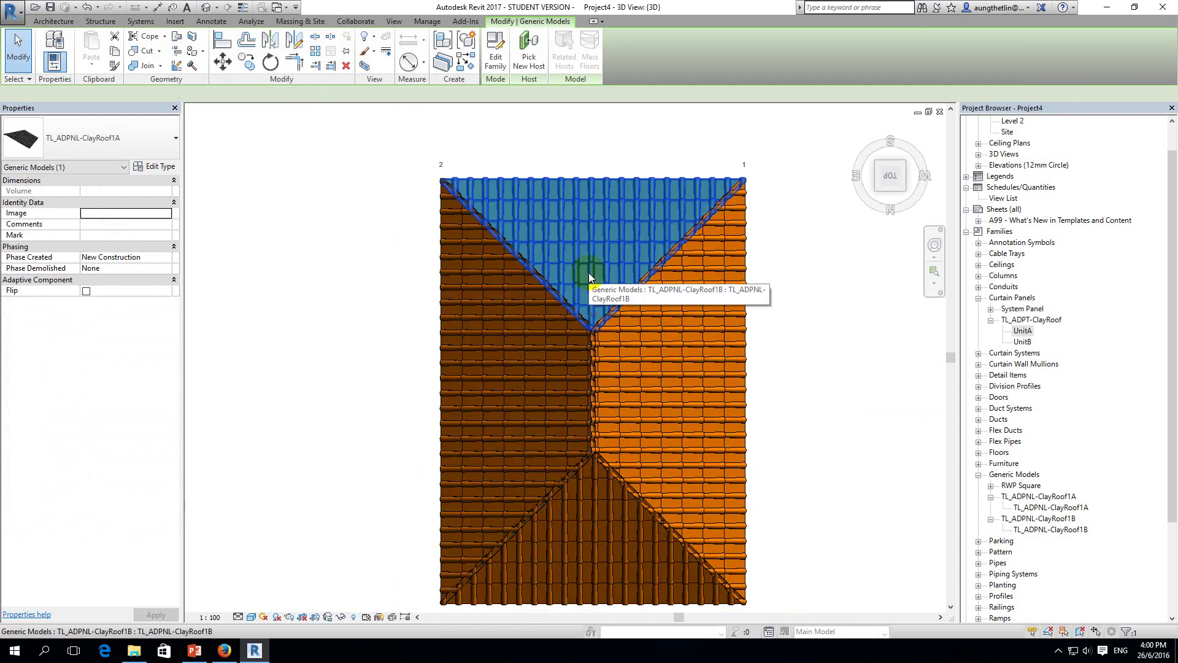
click(589, 277)
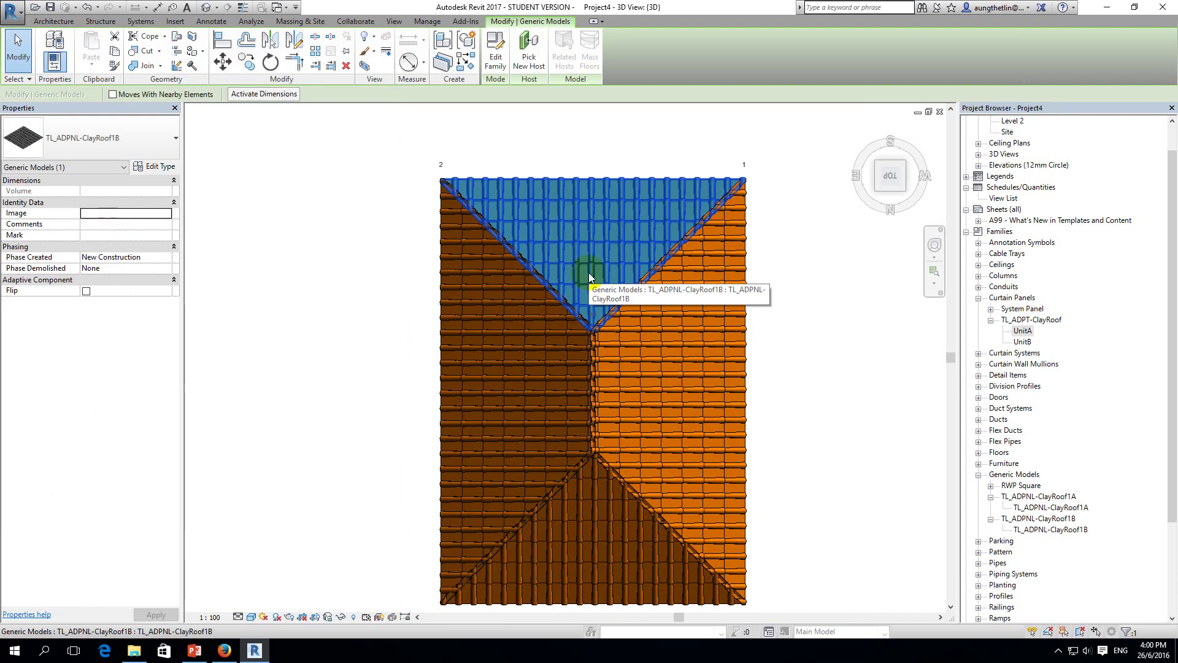
scroll(594, 359, up, 2)
scroll(594, 352, up, 2)
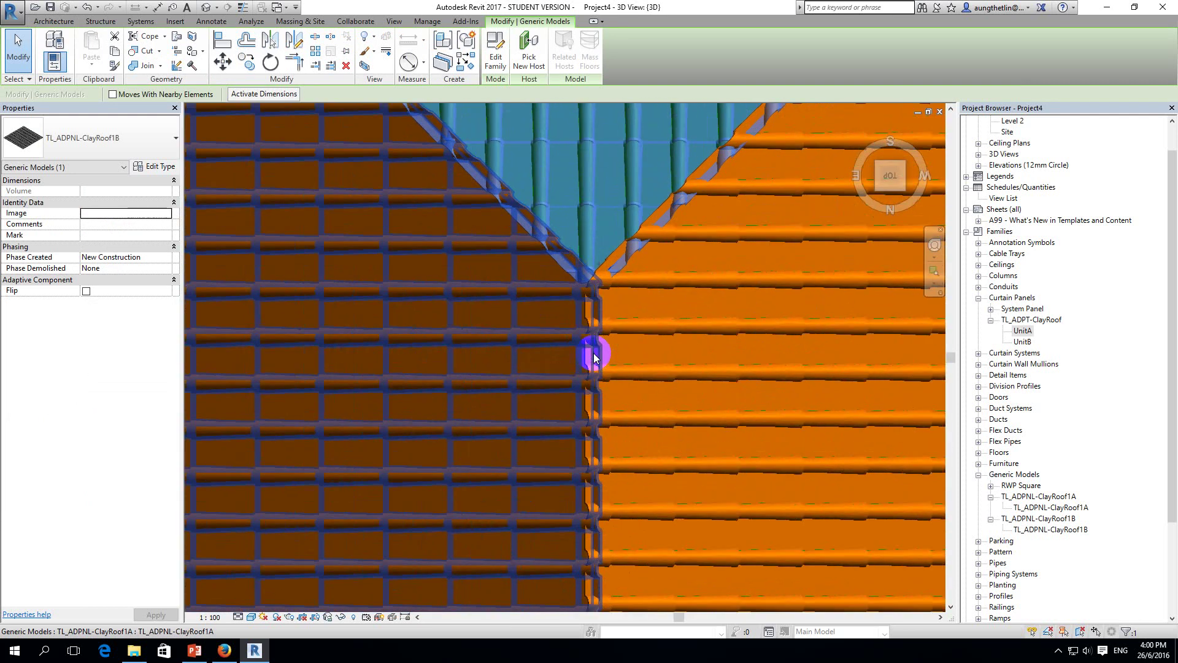
scroll(595, 350, up, 1)
scroll(590, 321, up, 1)
middle_click(619, 303)
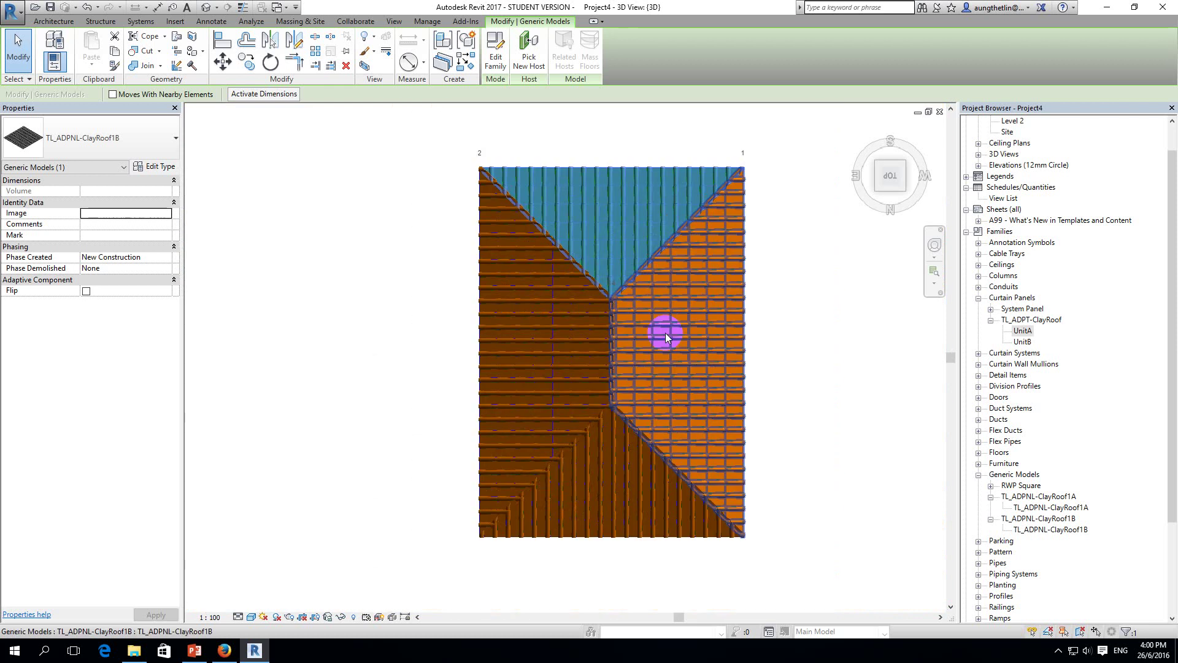
click(830, 313)
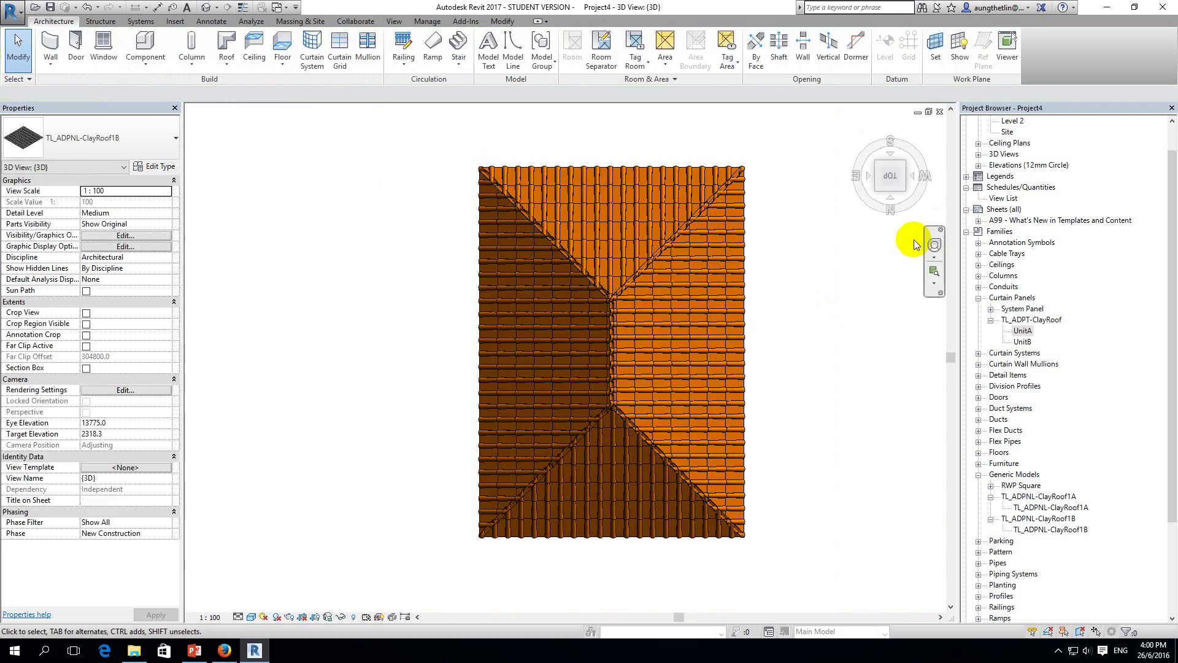
Orbit to a corner isometric view and inspect the ClayRoof1B panel on the front-right face.
click(910, 198)
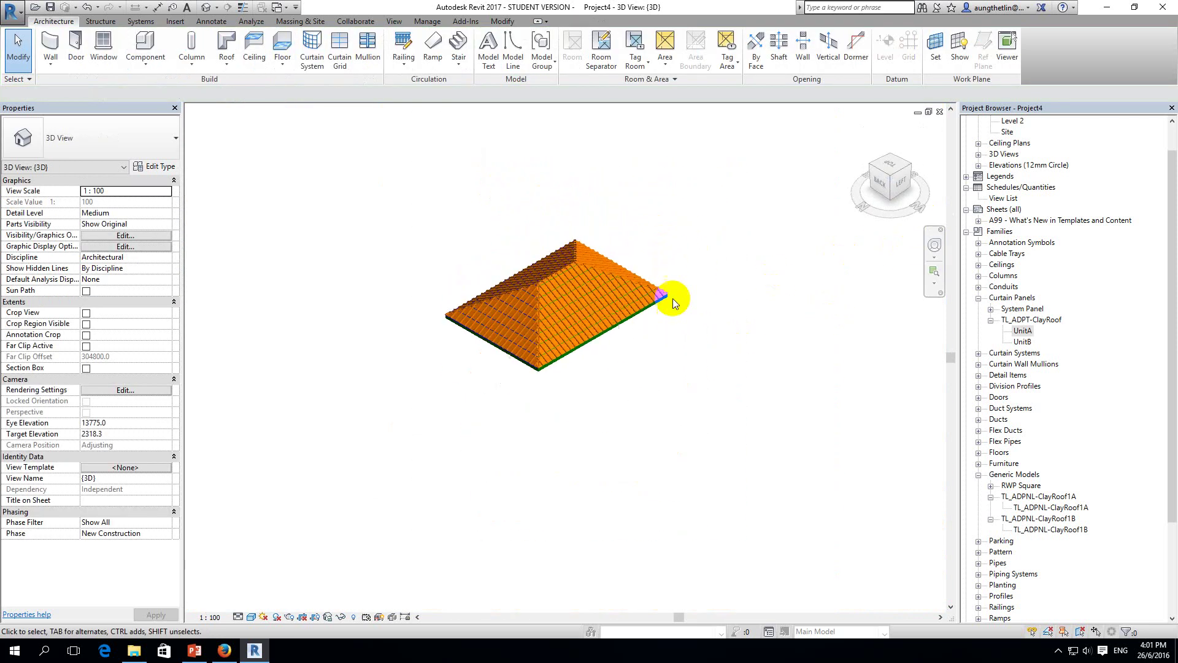
click(561, 340)
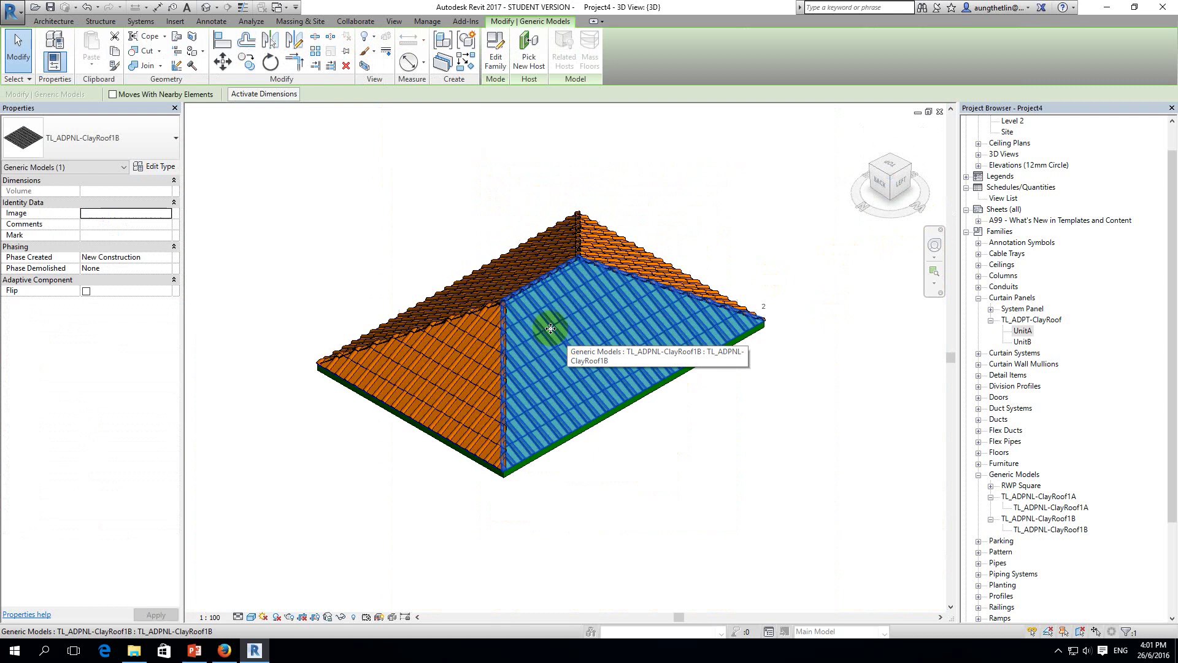
scroll(528, 307, up, 2)
scroll(515, 307, up, 3)
scroll(509, 301, up, 2)
scroll(556, 303, down, 2)
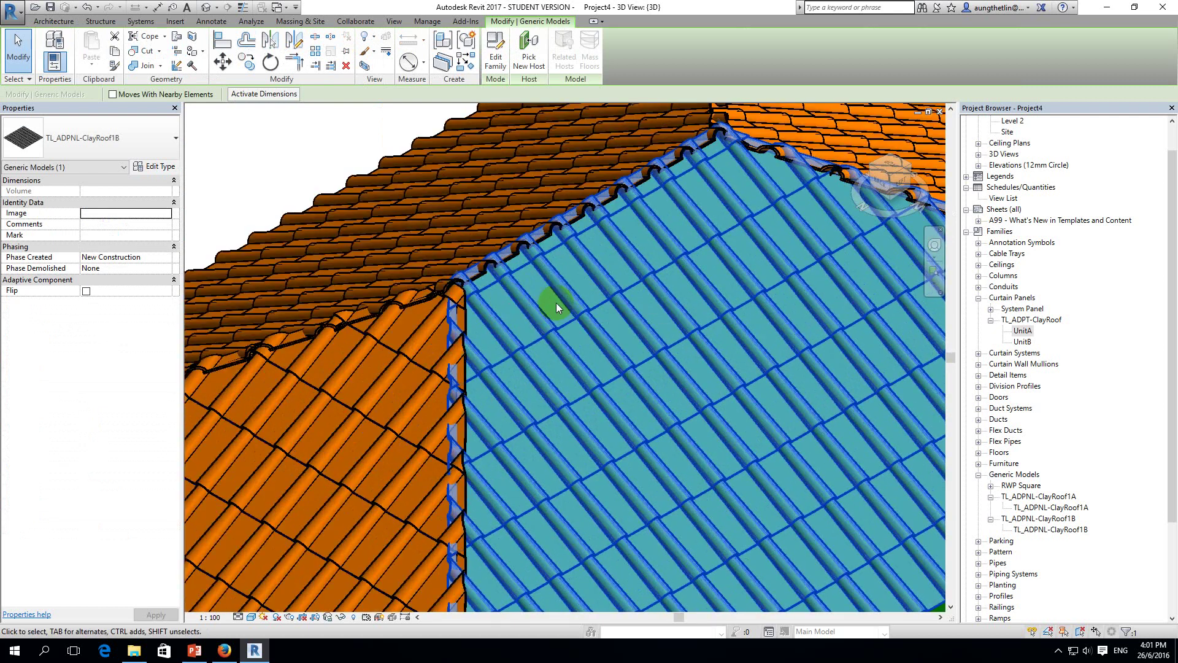
scroll(556, 303, down, 3)
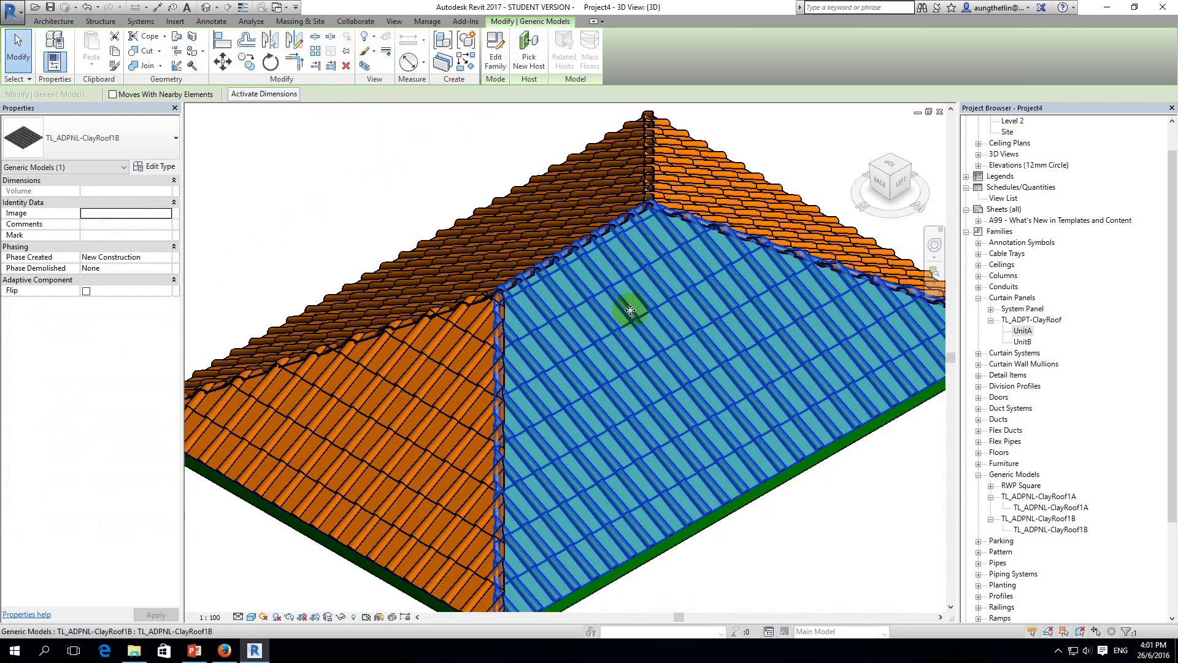
scroll(630, 310, down, 3)
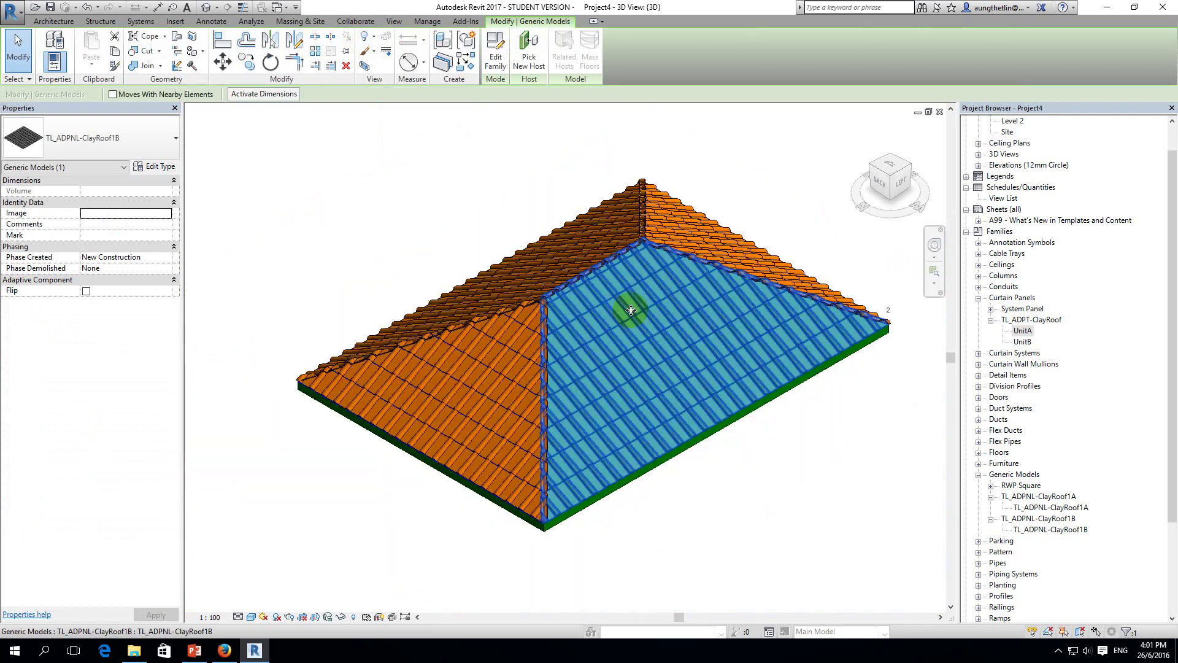
Deselect the panel, then zoom and pan to frame the whole orange hip roof.
click(847, 399)
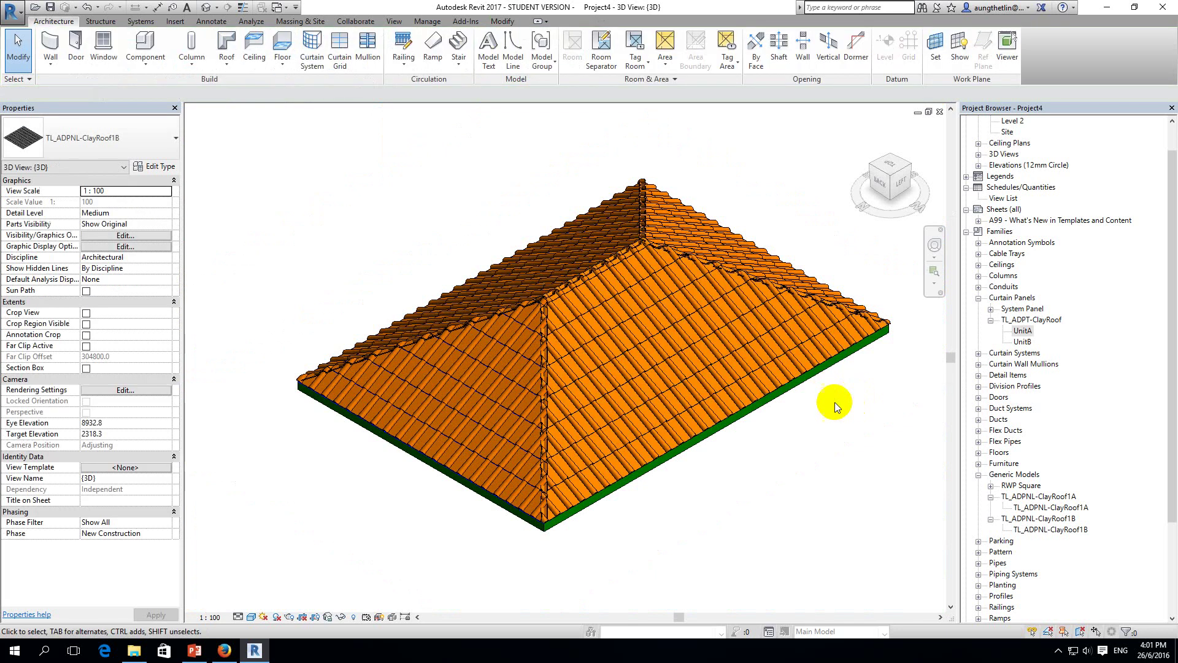
scroll(546, 537, up, 2)
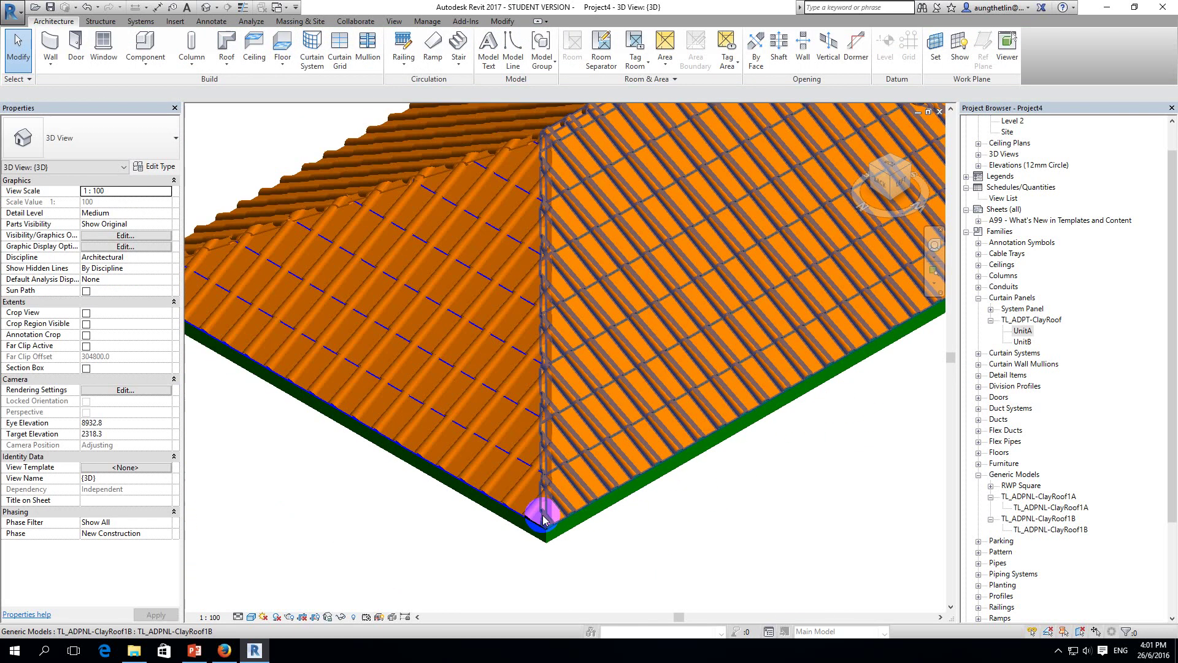
scroll(547, 543, up, 2)
scroll(551, 548, up, 1)
scroll(551, 548, down, 1)
scroll(551, 548, down, 2)
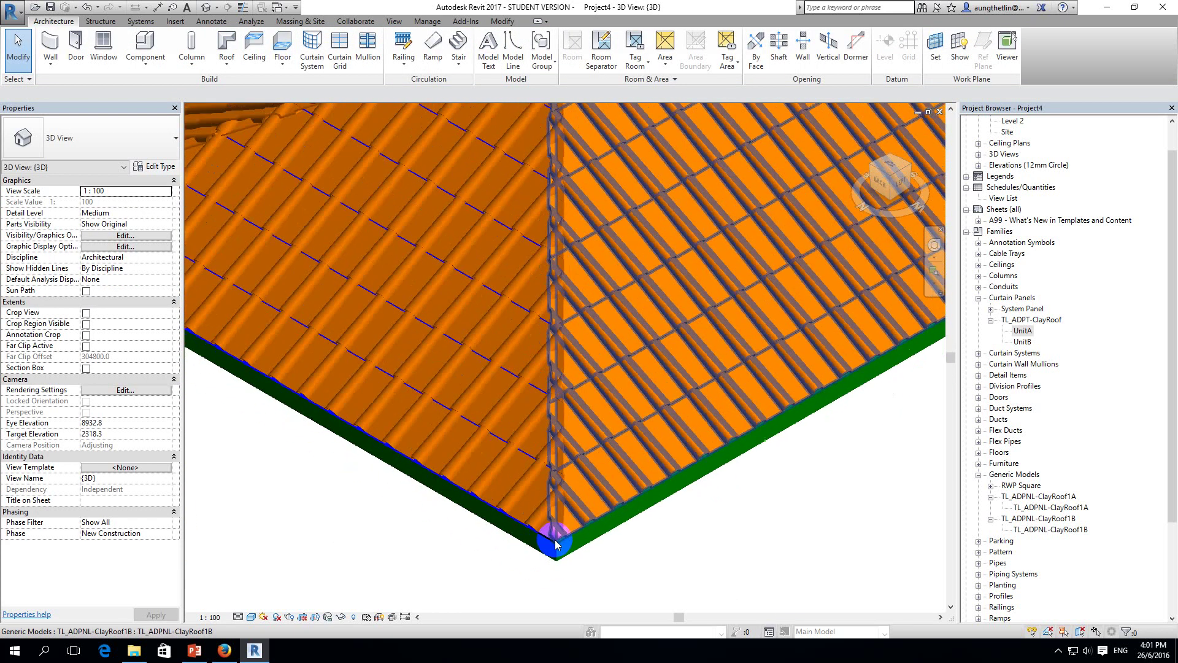
scroll(550, 548, down, 2)
scroll(649, 532, up, 1)
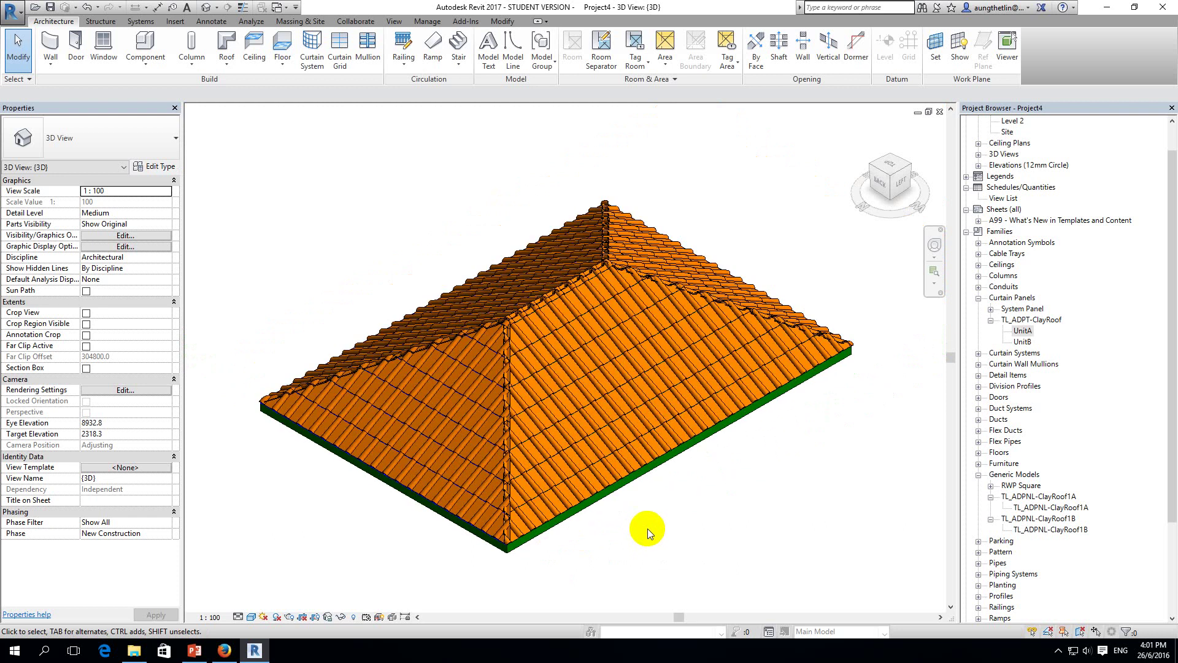
scroll(647, 528, up, 1)
scroll(719, 537, up, 2)
middle_drag(731, 514, 723, 533)
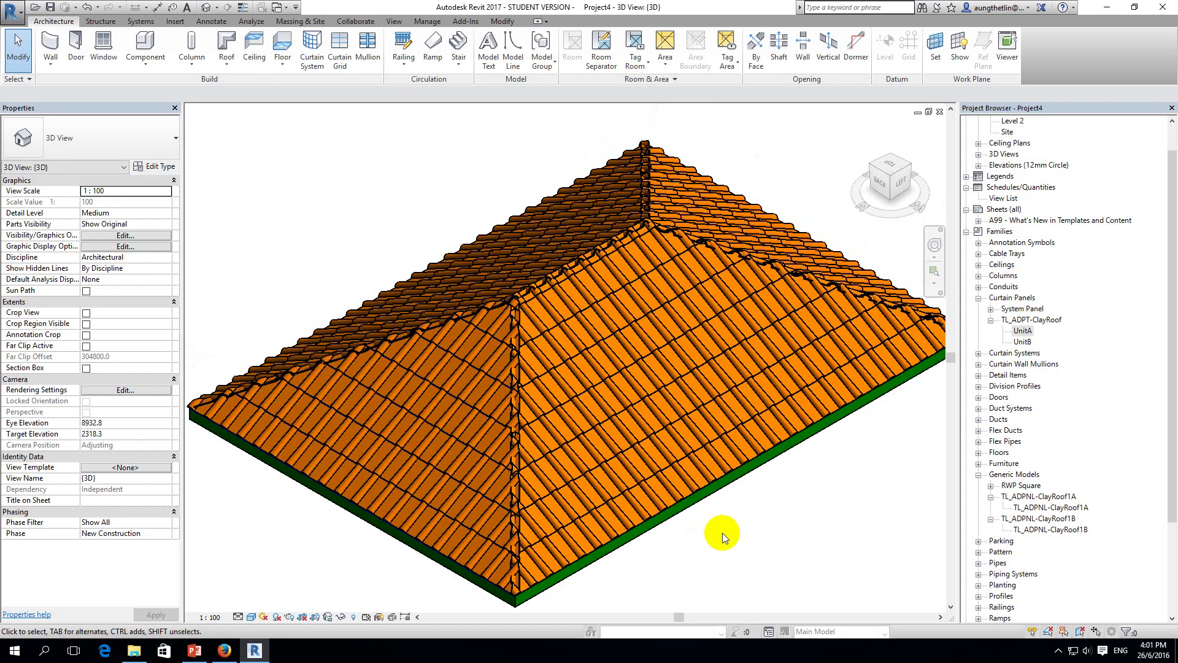
scroll(723, 532, down, 1)
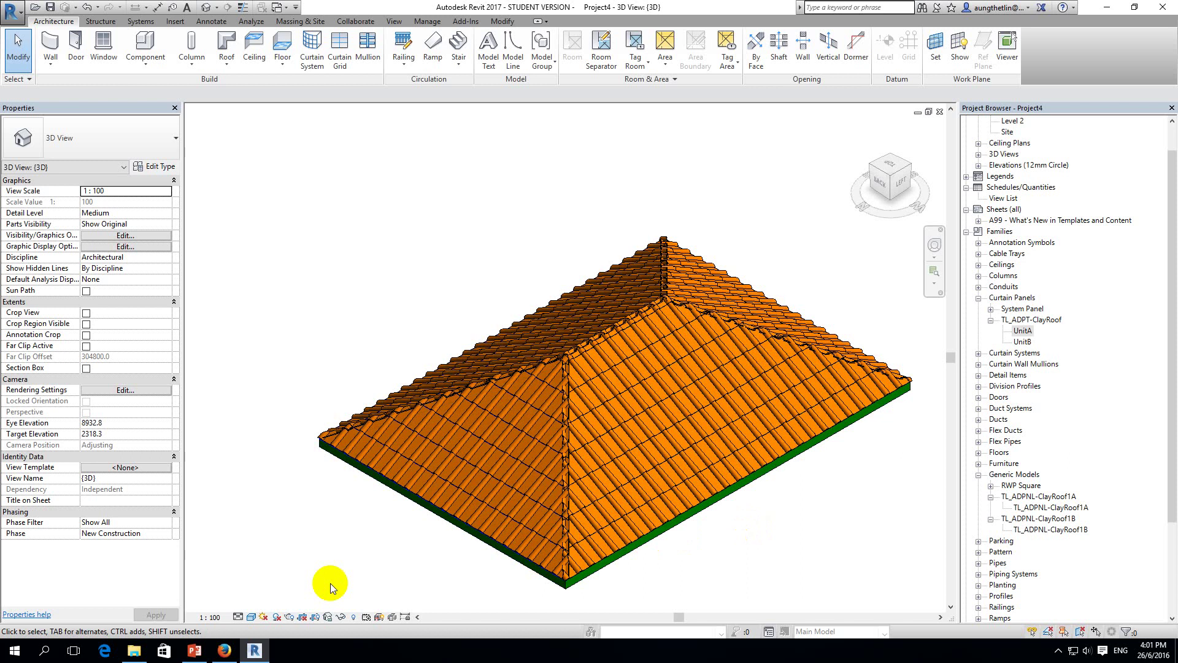
Switch to the ClayTile Roofing PowerPoint deck and scroll the thumbnails to slides 15–18.
click(197, 652)
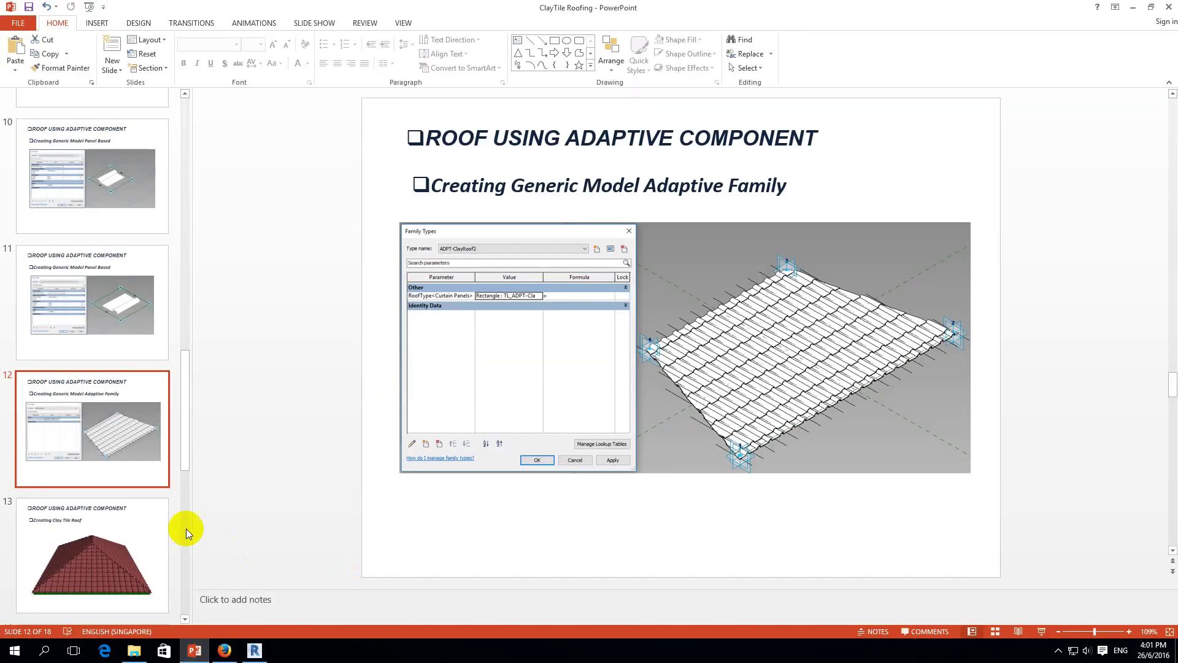
drag(187, 431, 182, 492)
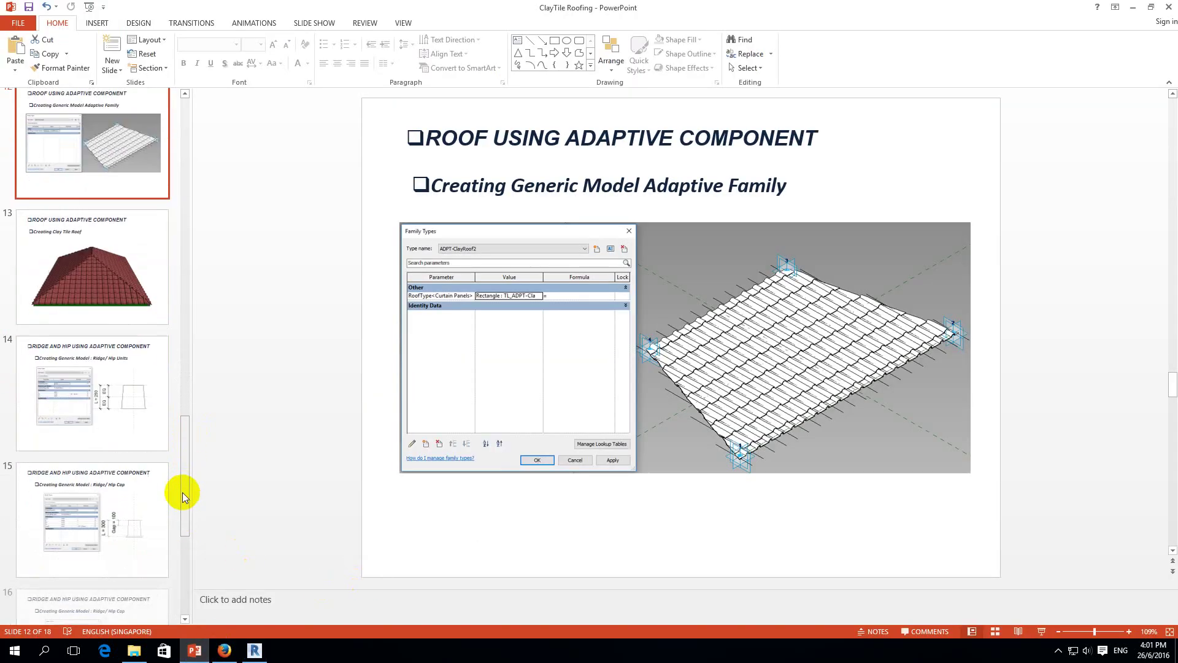
click(187, 454)
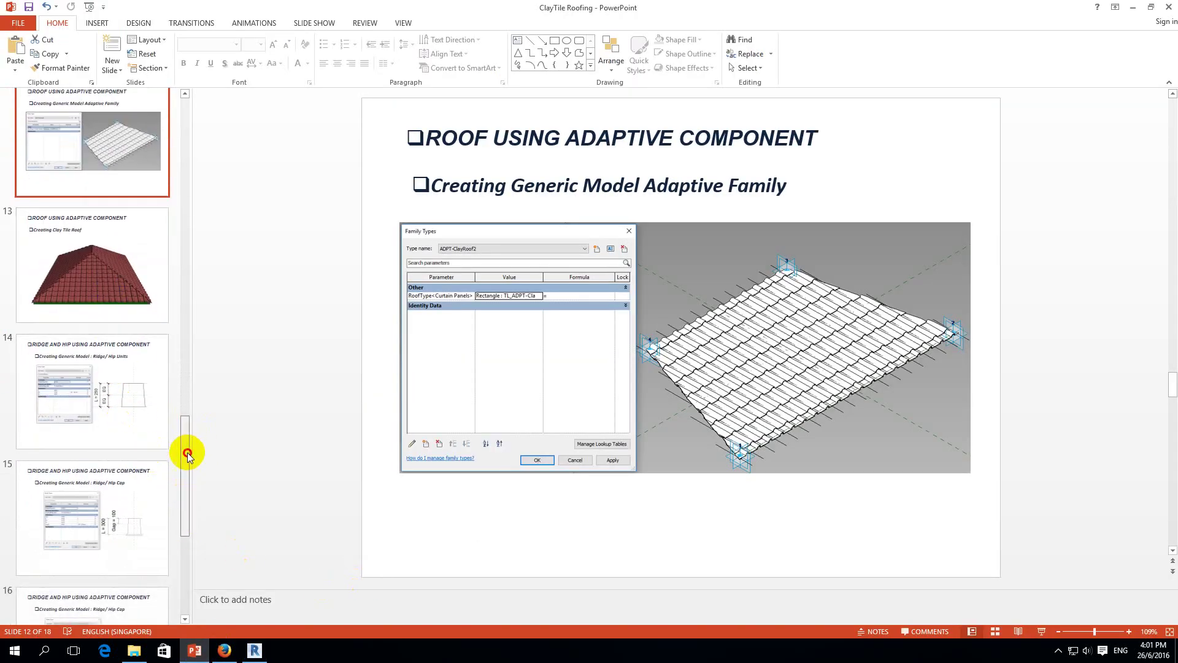
drag(187, 454, 105, 551)
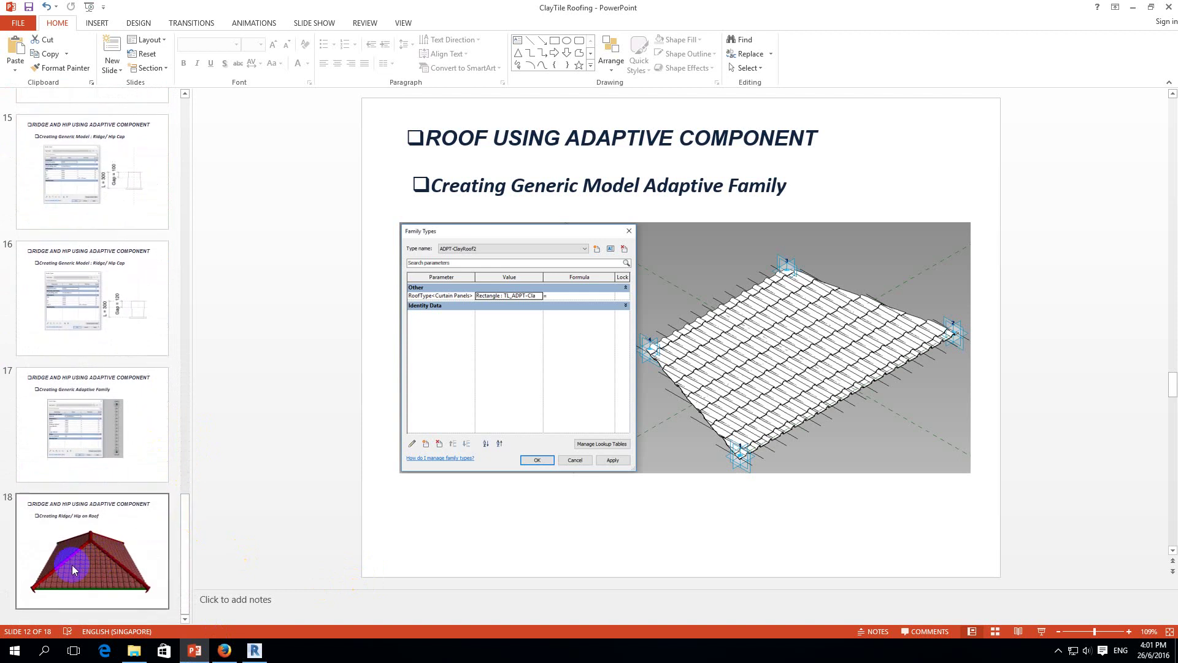